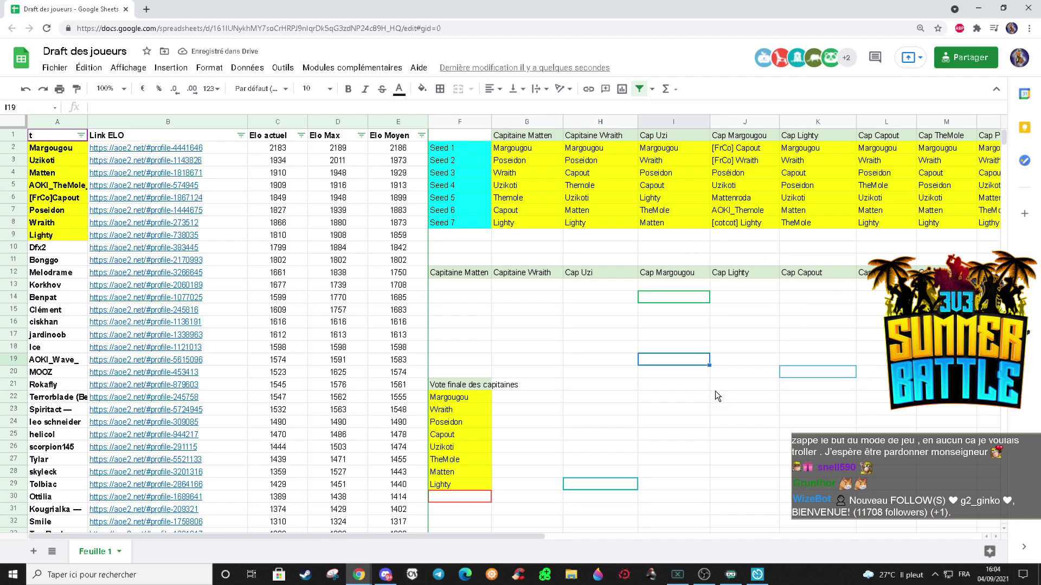
- Review the final captains' vote list in F22:F29, going through each entry from the last up to the first
click(475, 484)
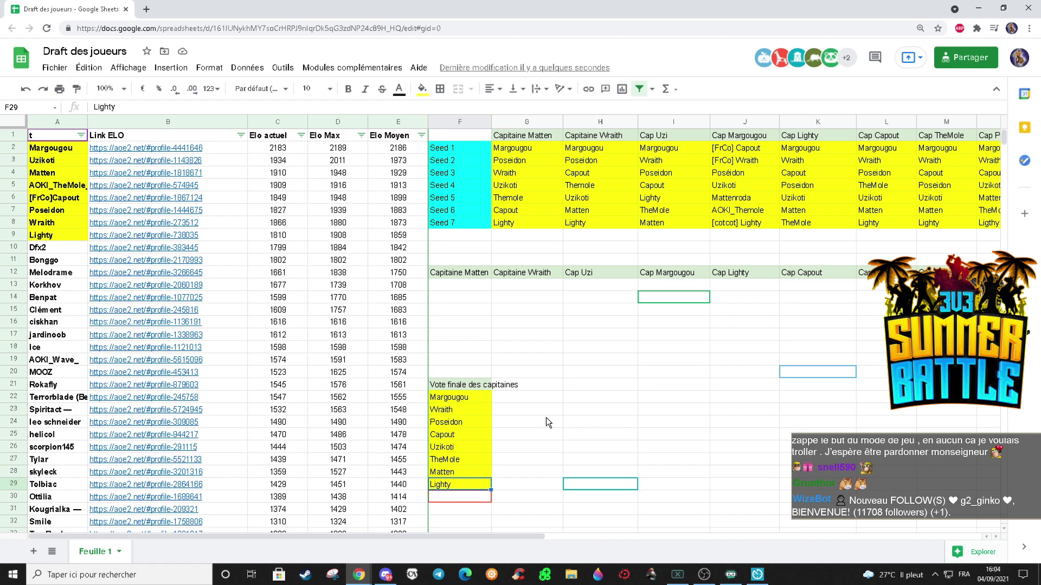
click(463, 473)
click(464, 460)
click(467, 447)
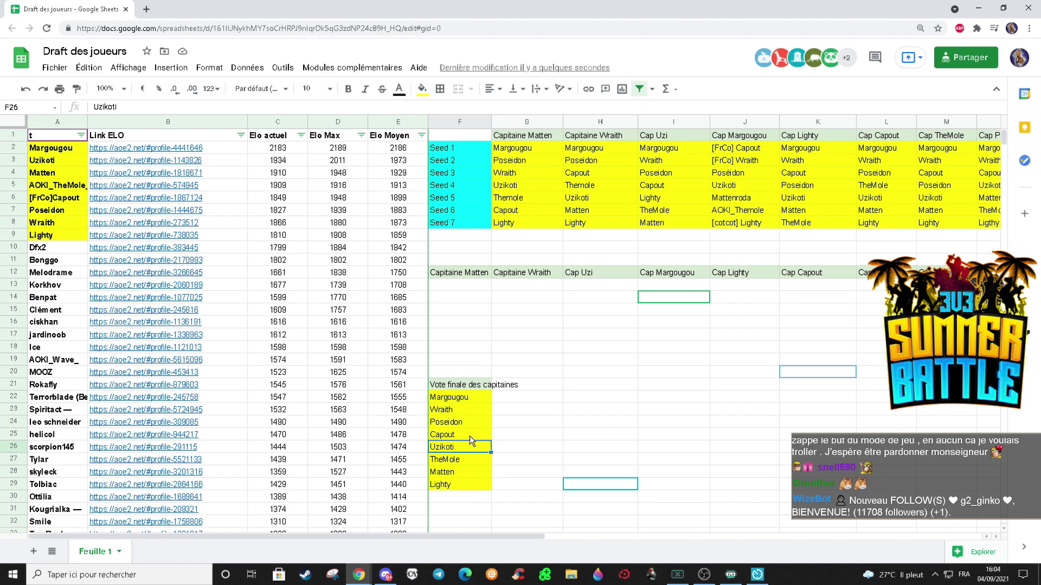
click(470, 435)
click(472, 423)
click(474, 411)
click(475, 398)
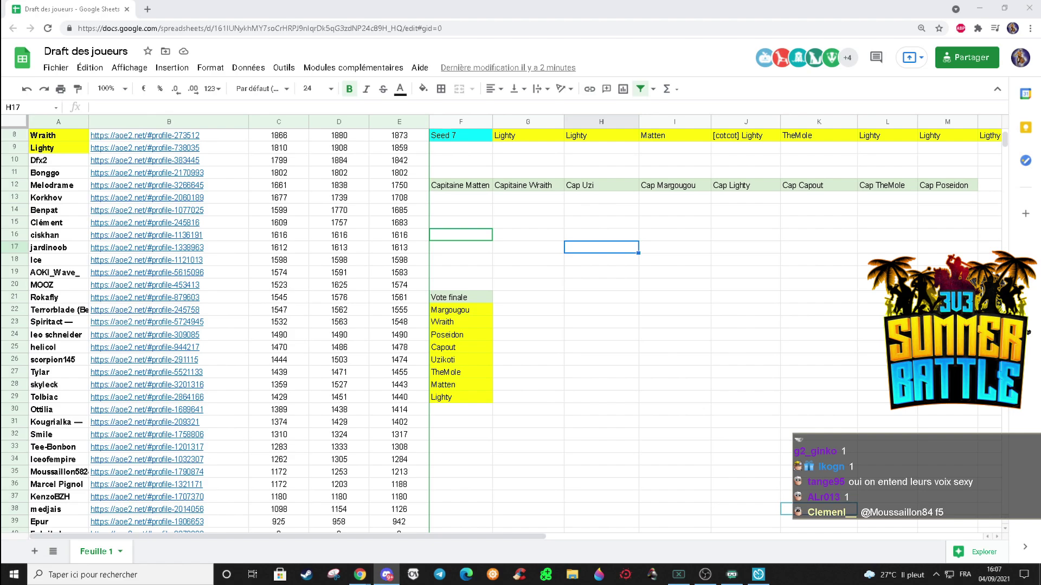
- Copy the player name in A11 to J13, the first pick slot under that captain, and fill A11 with orange
click(77, 177)
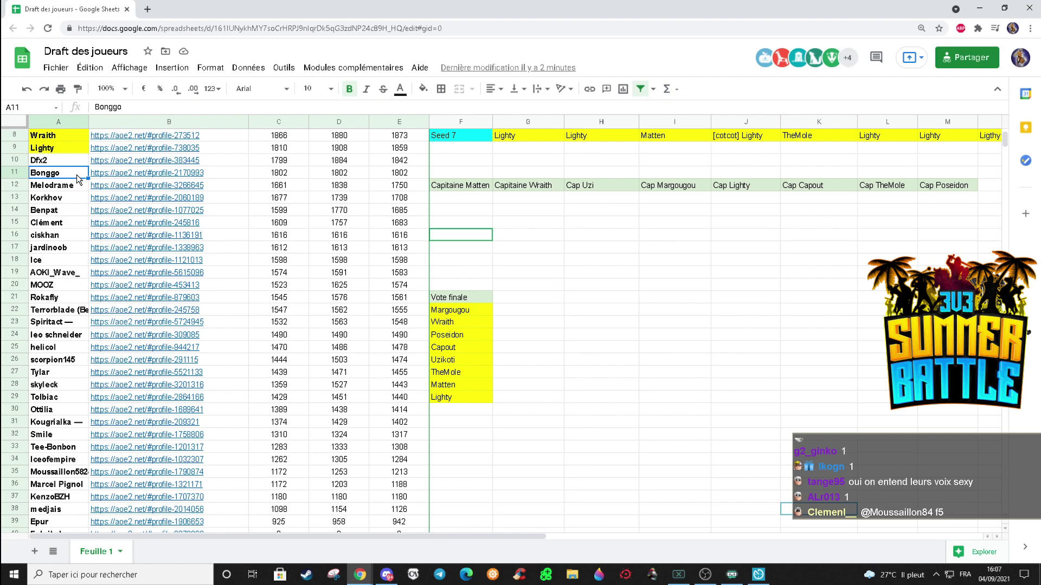
key(ctrl+c)
click(752, 198)
key(ctrl+v)
click(71, 175)
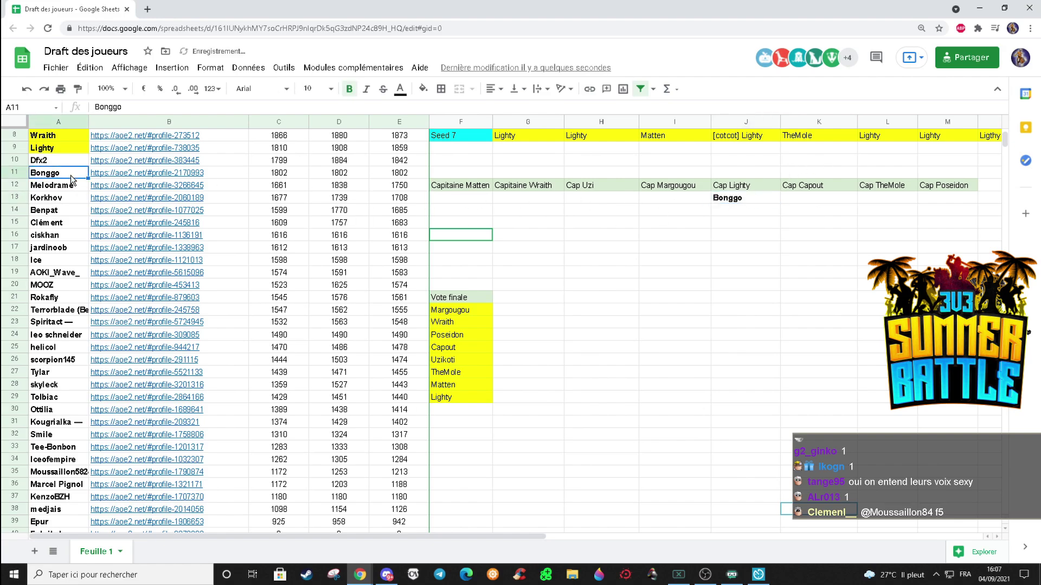
click(423, 88)
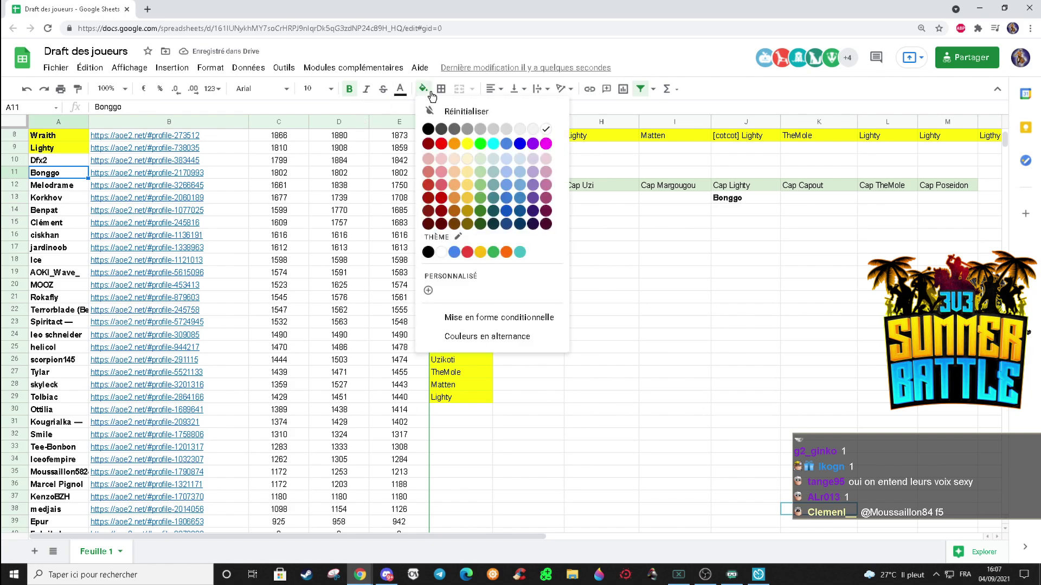
click(454, 144)
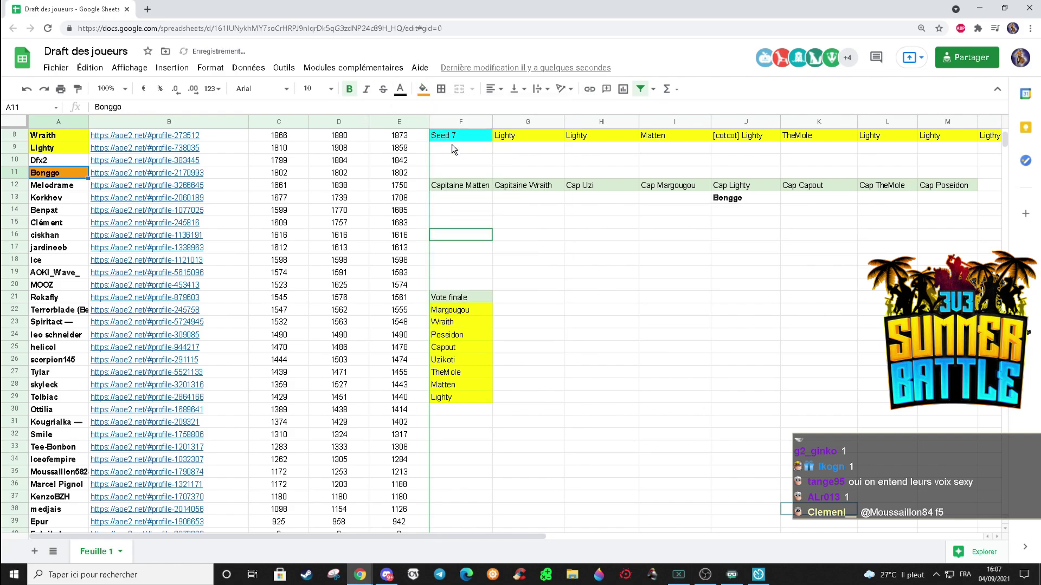
click(719, 262)
click(747, 197)
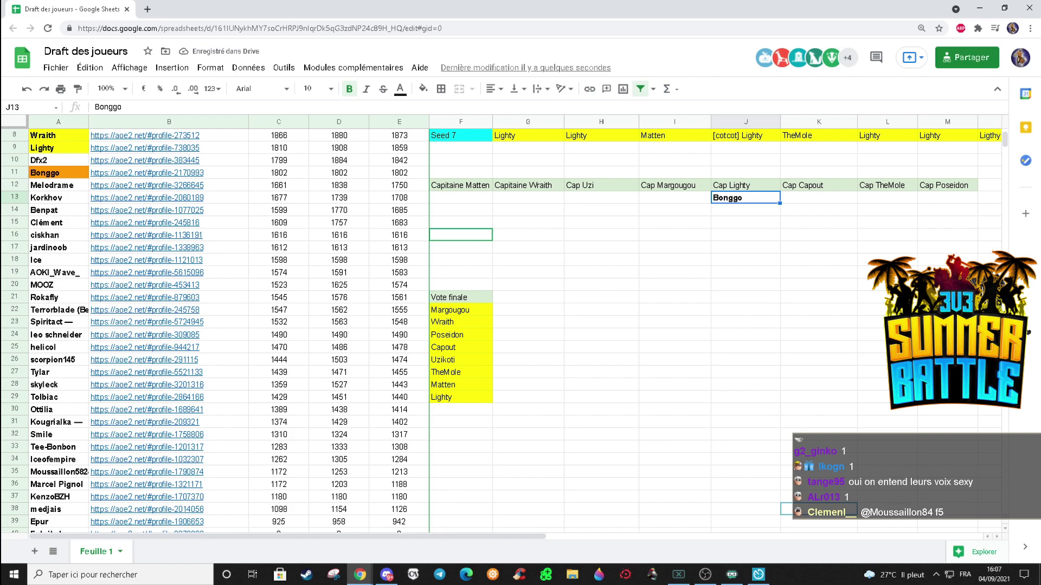
- Search Windows for "word" and open WordPad
key(super)
key(super)
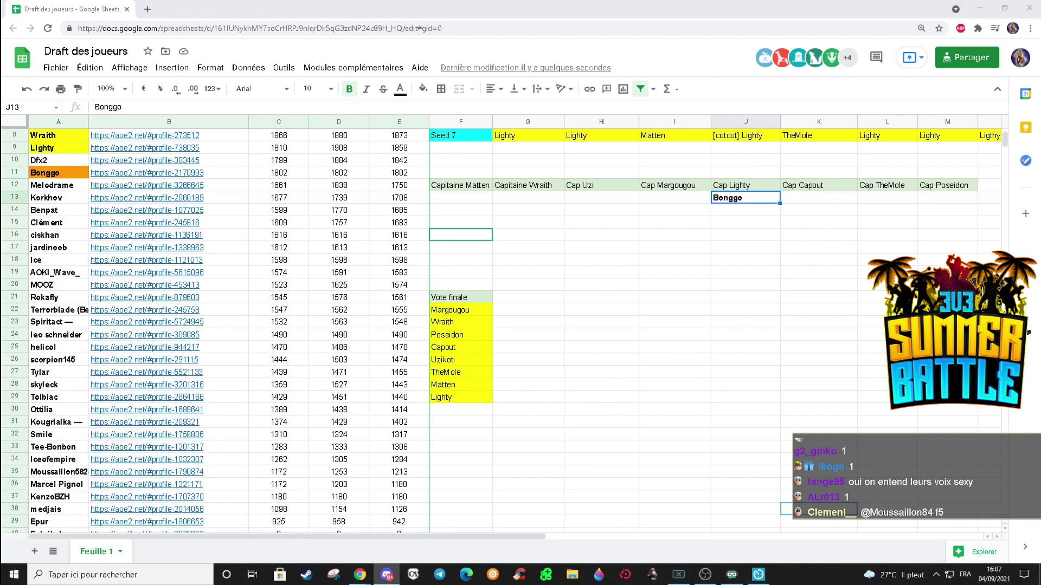
click(163, 569)
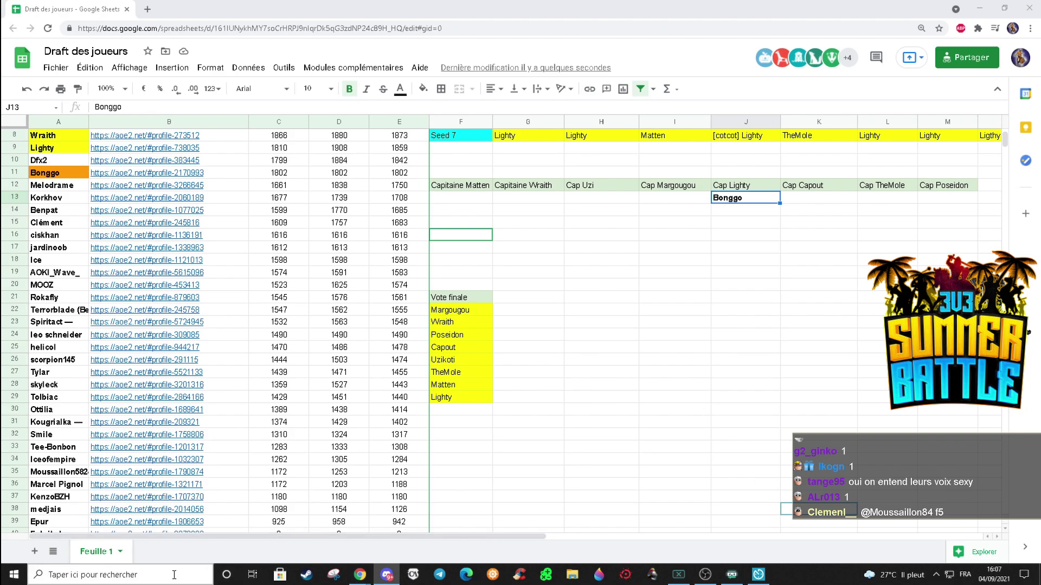
text(word)
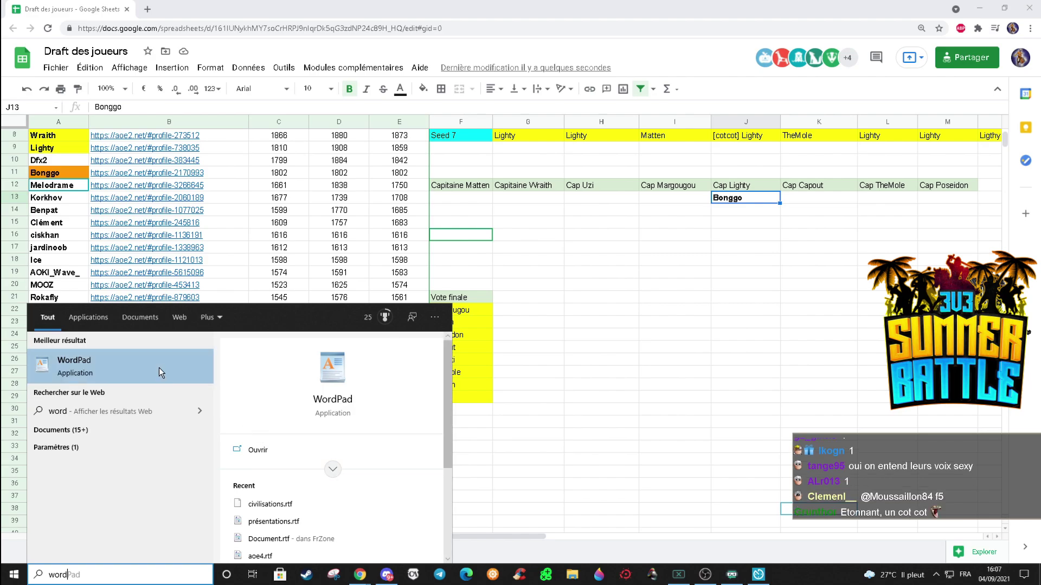
click(158, 368)
click(956, 65)
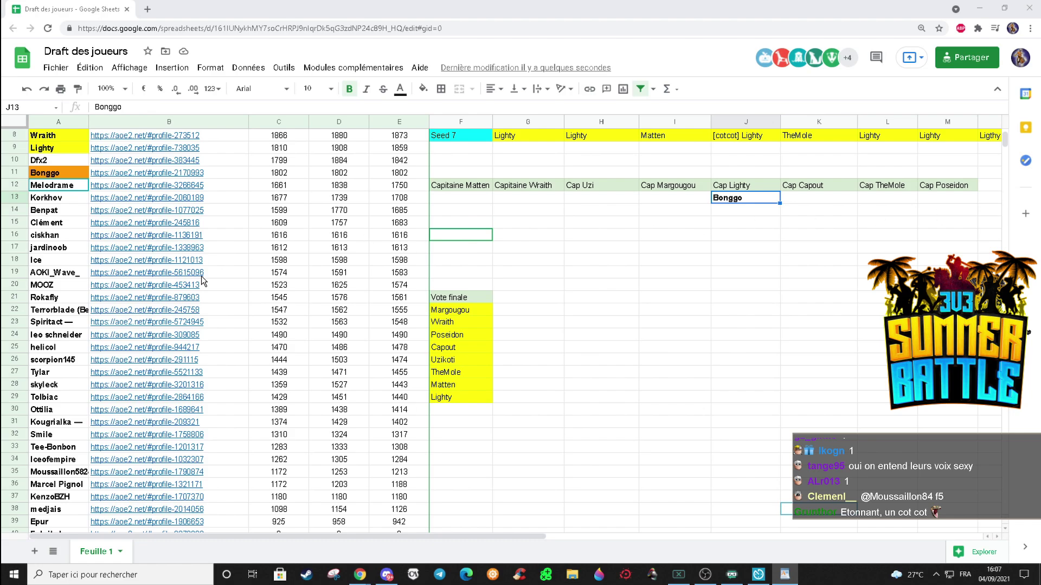
- In the draft spreadsheet, copy the player name in A10 to F13 and fill A10 with orange
click(60, 160)
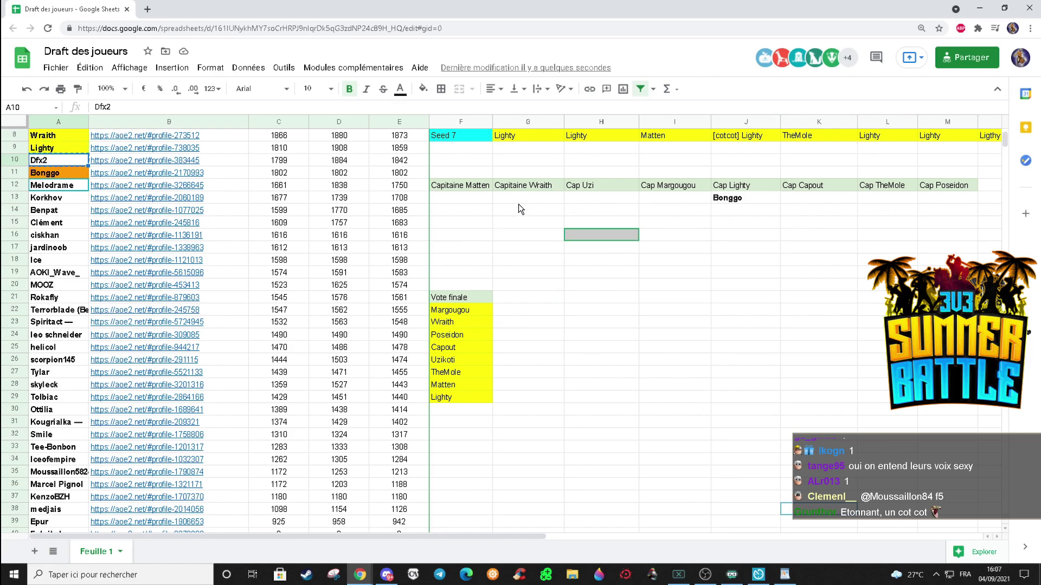
click(477, 200)
key(ctrl+v)
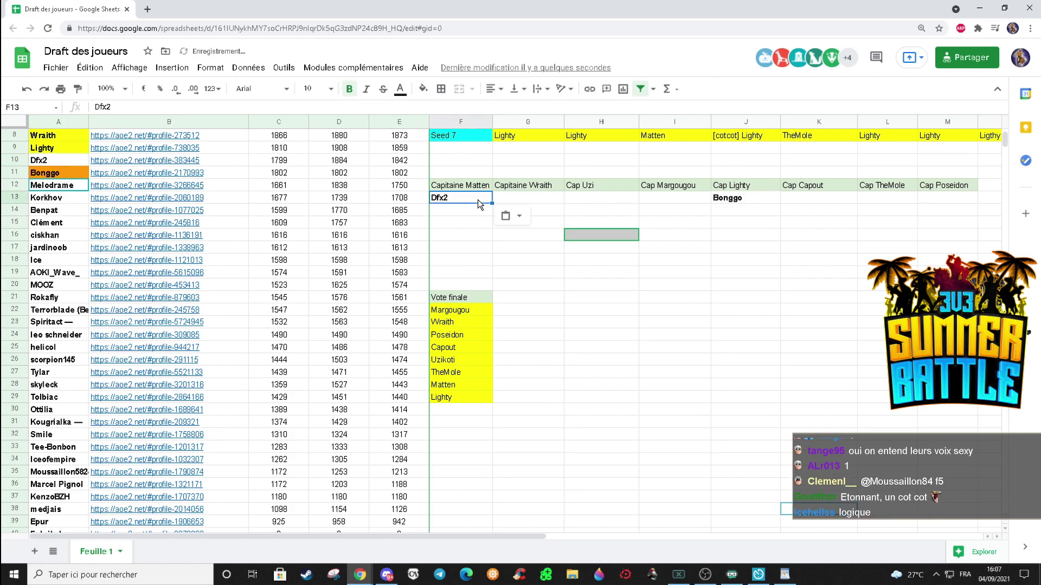
click(51, 164)
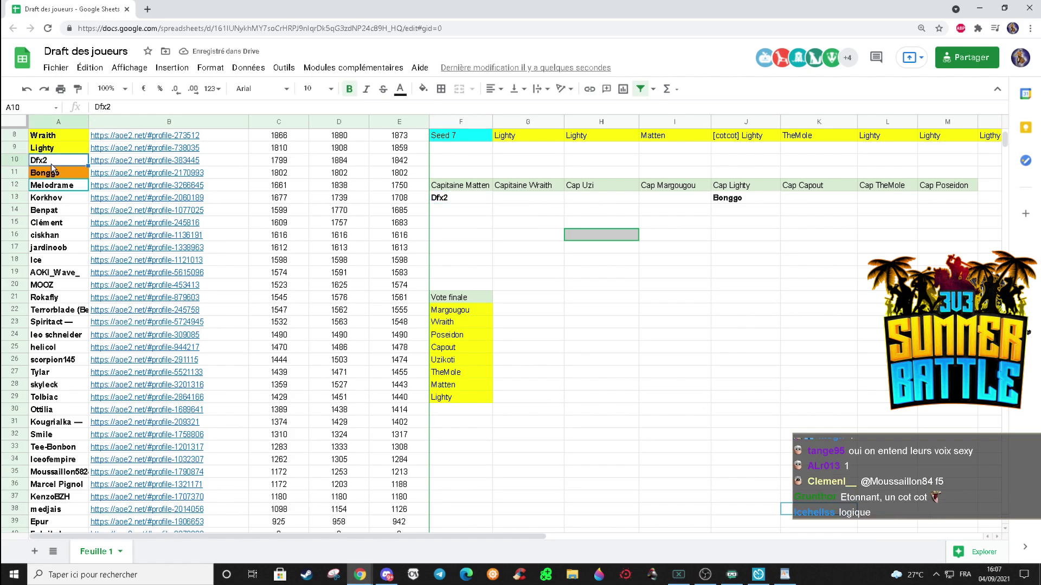
click(423, 88)
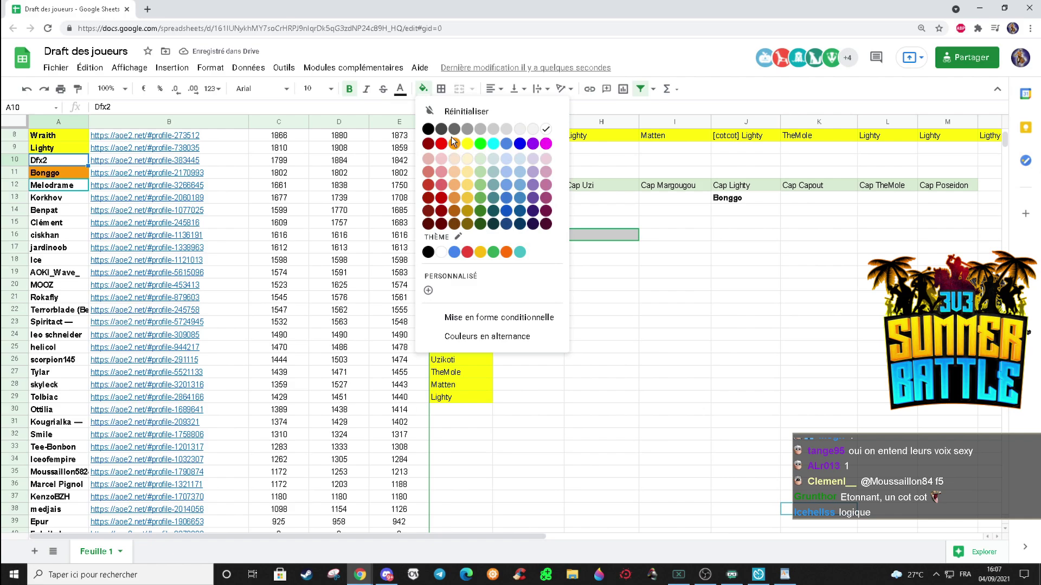
click(451, 137)
click(624, 302)
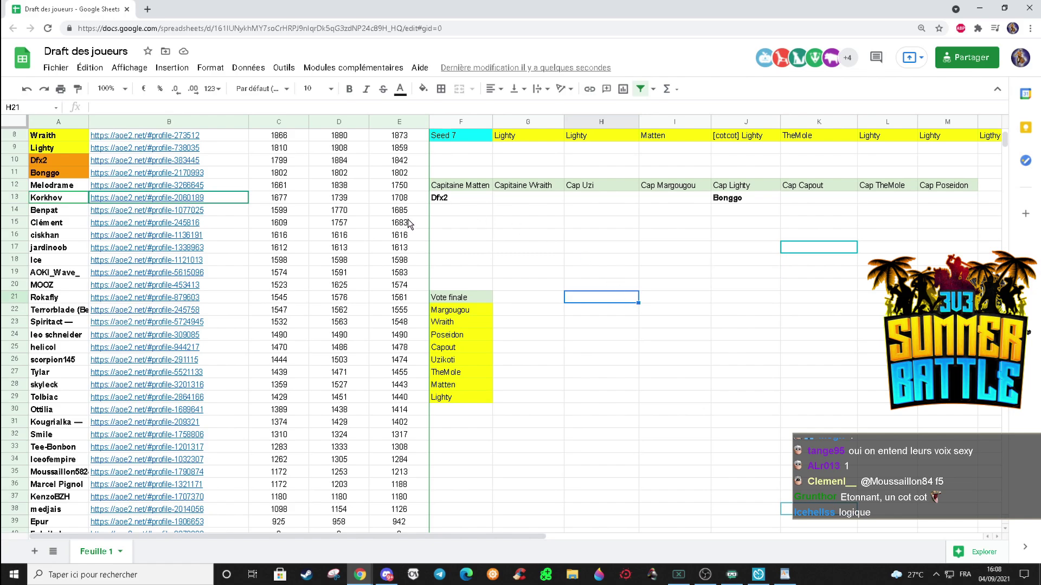
- Copy the player name in A13 to the captain's pick slot in L13 and fill A13 with orange
click(66, 200)
key(ctrl+c)
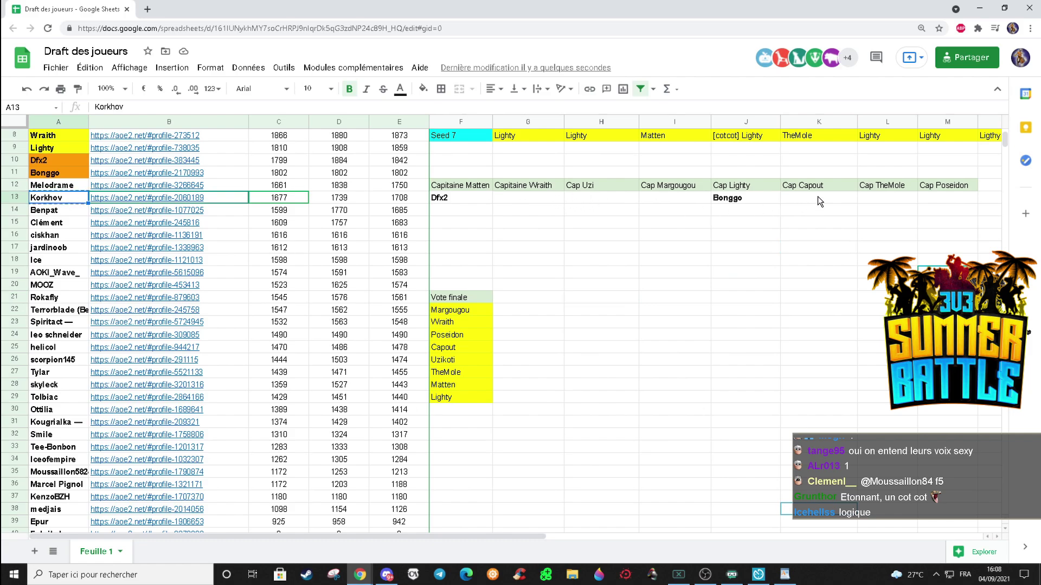
click(893, 199)
key(ctrl+v)
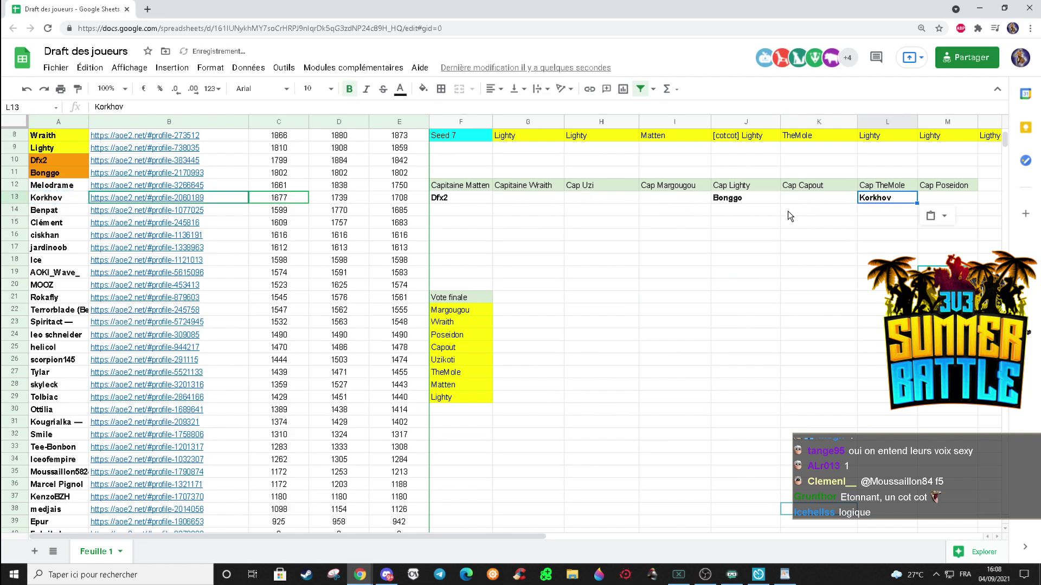
click(71, 198)
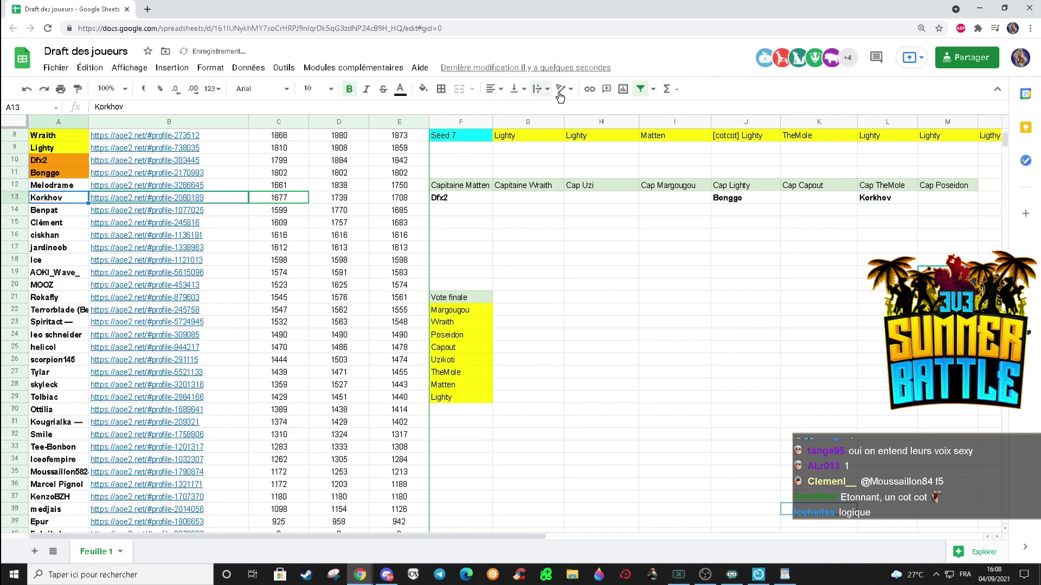
click(424, 90)
click(455, 144)
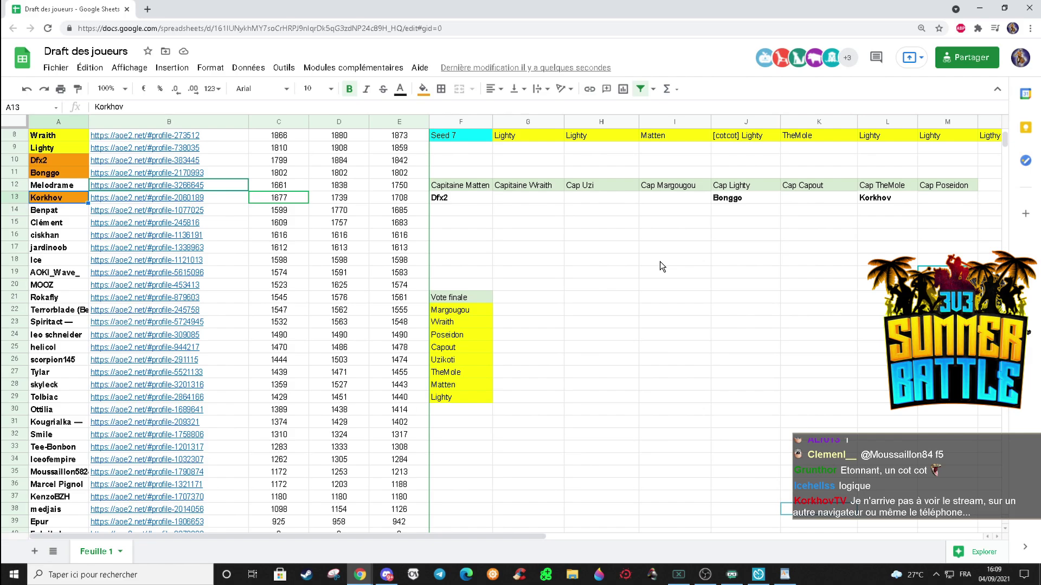
- Examine the last player's entry and Elo values in row 40, and look back over the rest of the player list
scroll(188, 410, down, 3)
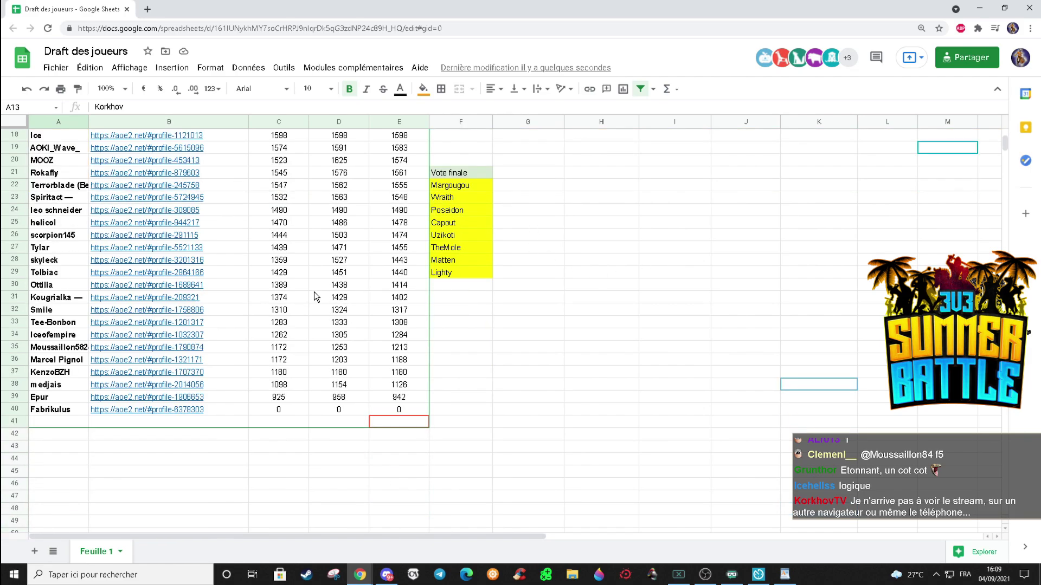
click(57, 411)
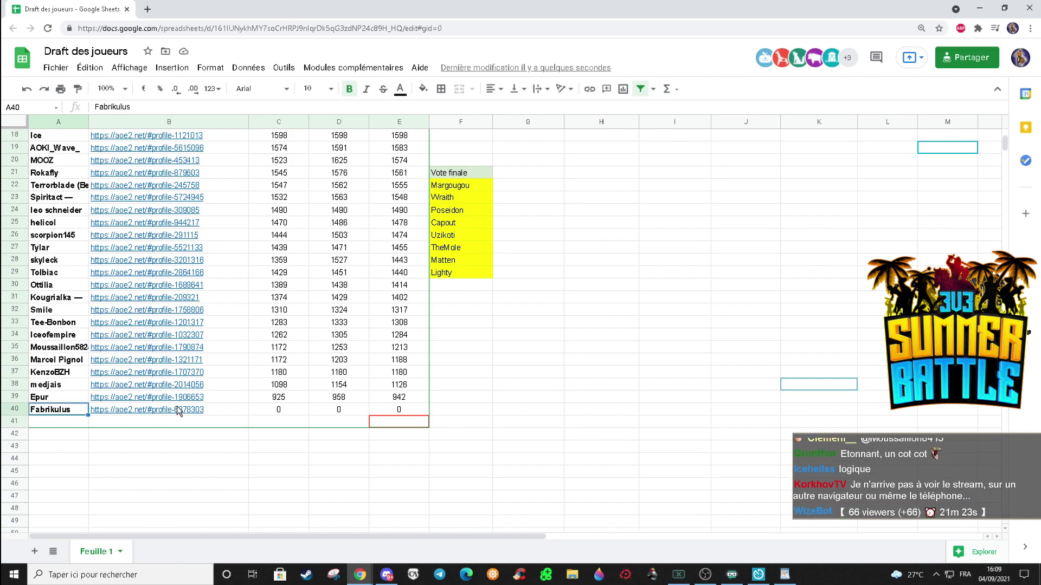
click(338, 411)
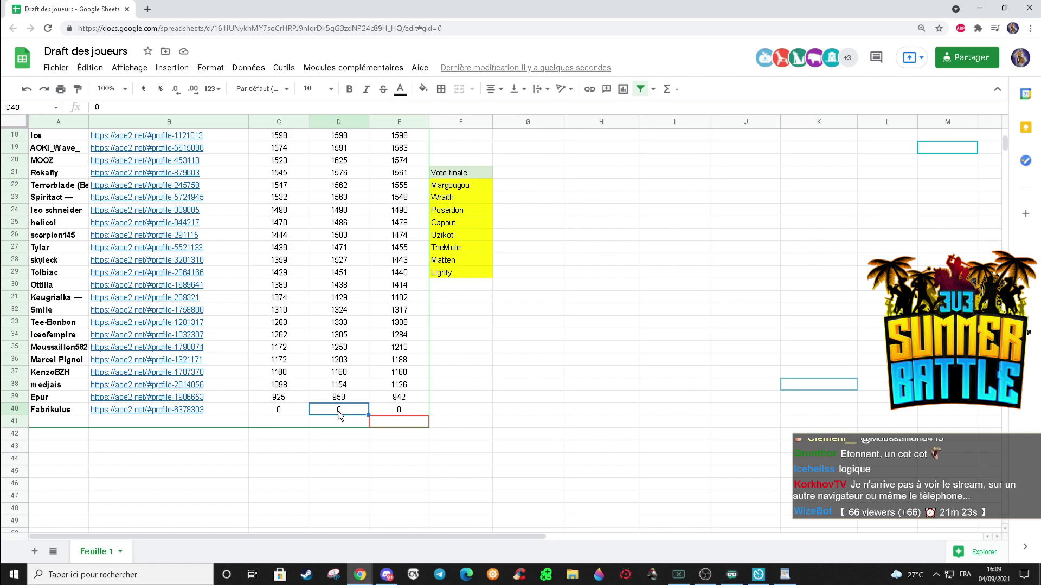
click(407, 410)
click(280, 415)
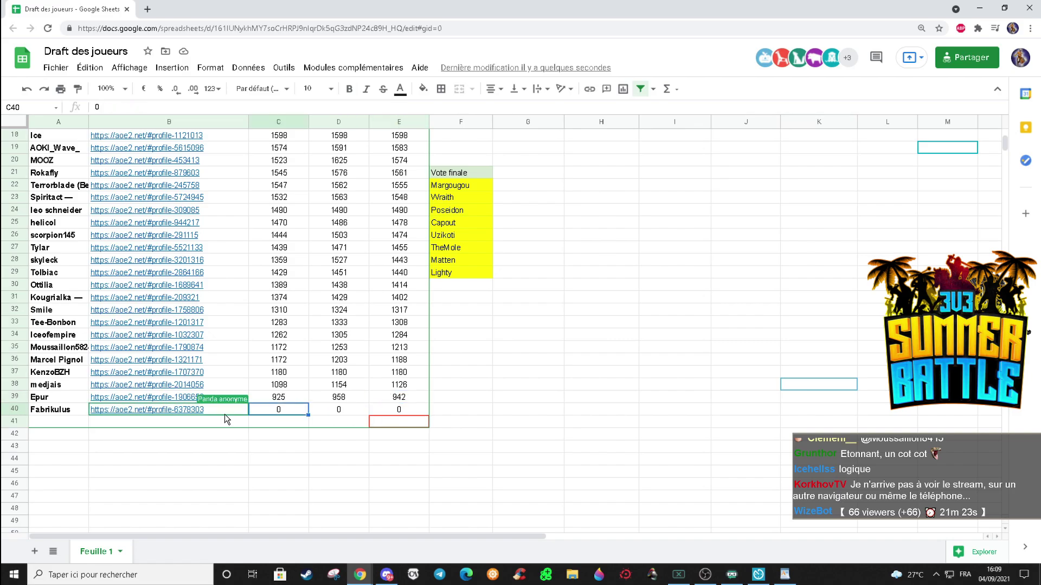
click(75, 407)
scroll(71, 391, up, 5)
scroll(70, 391, up, 1)
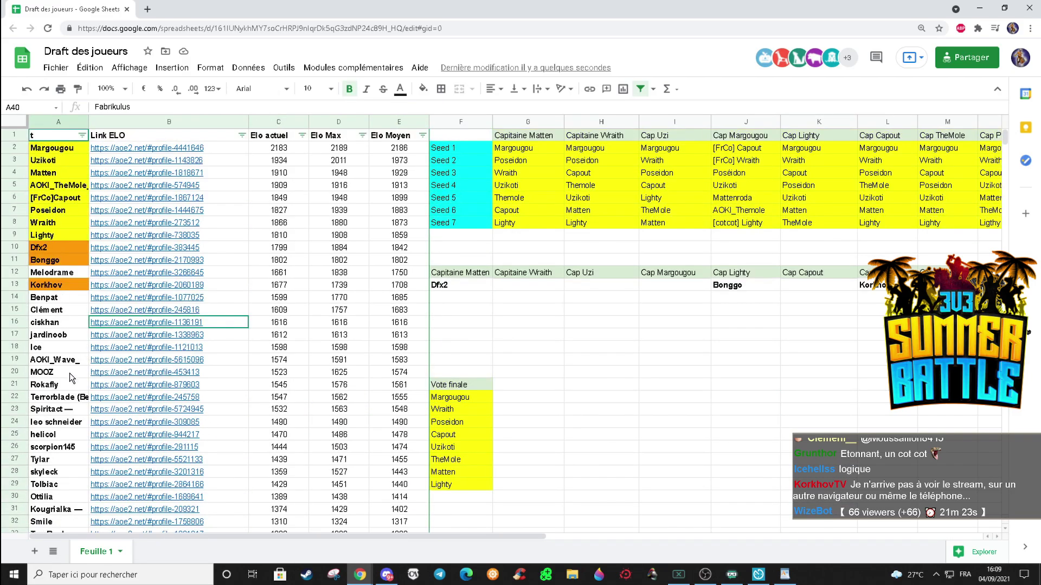
scroll(61, 353, down, 2)
scroll(70, 287, up, 1)
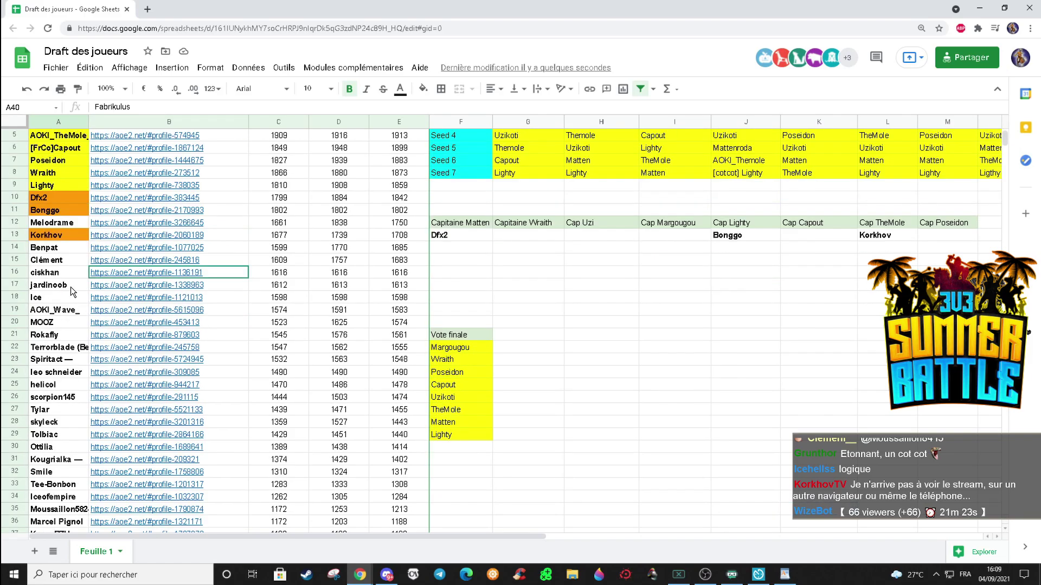
- Copy the player name in A12 to the captain's pick slot in H13 and fill A12 with orange
click(73, 223)
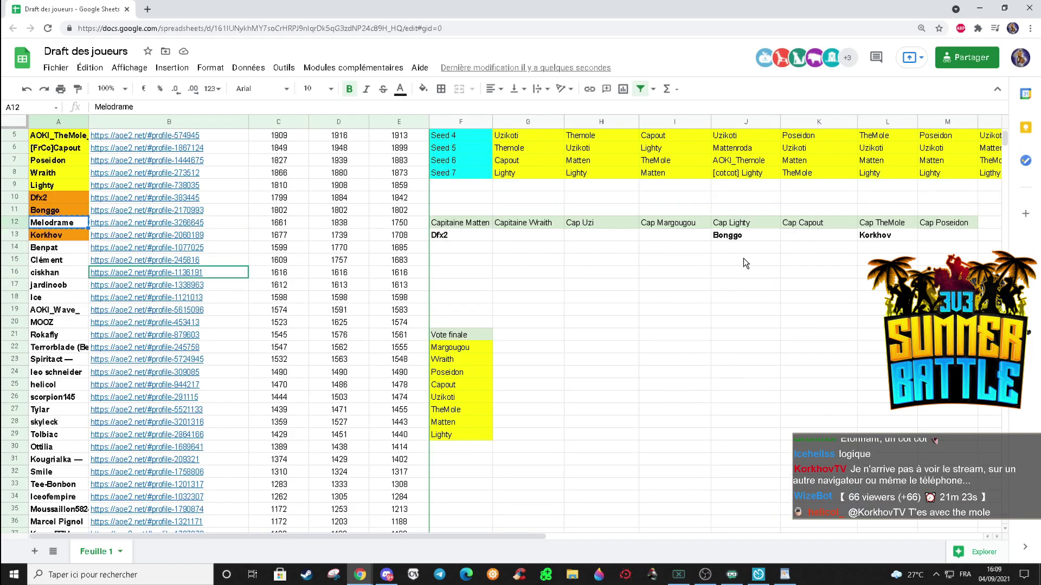
click(603, 231)
key(ctrl+v)
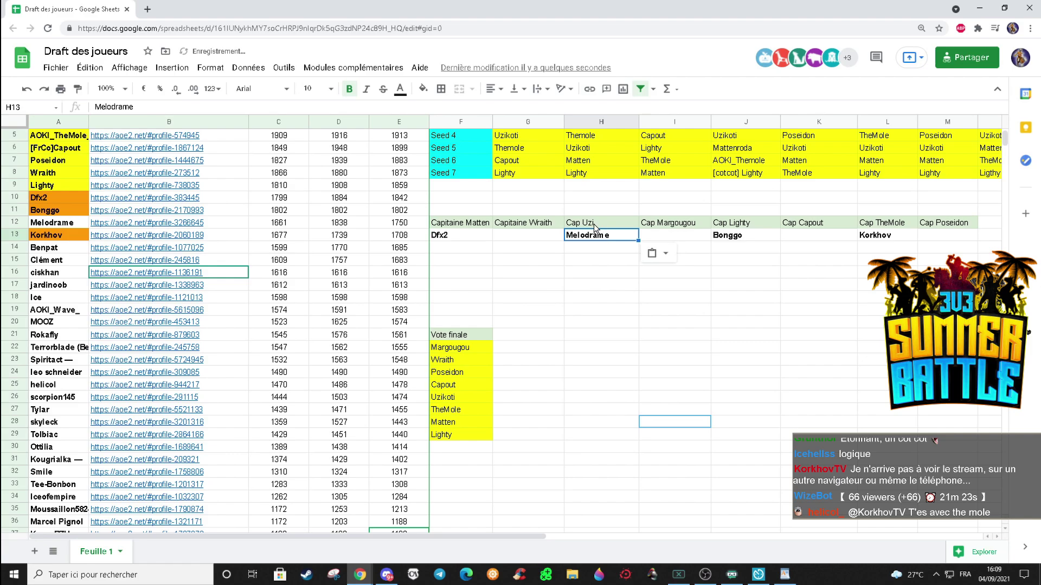
click(67, 226)
click(422, 89)
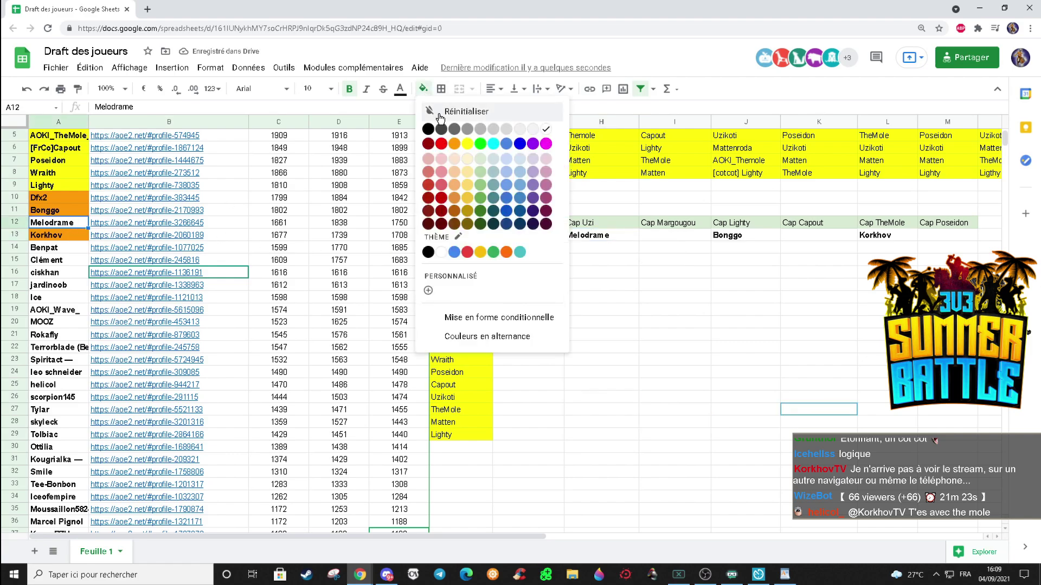
click(454, 143)
click(664, 312)
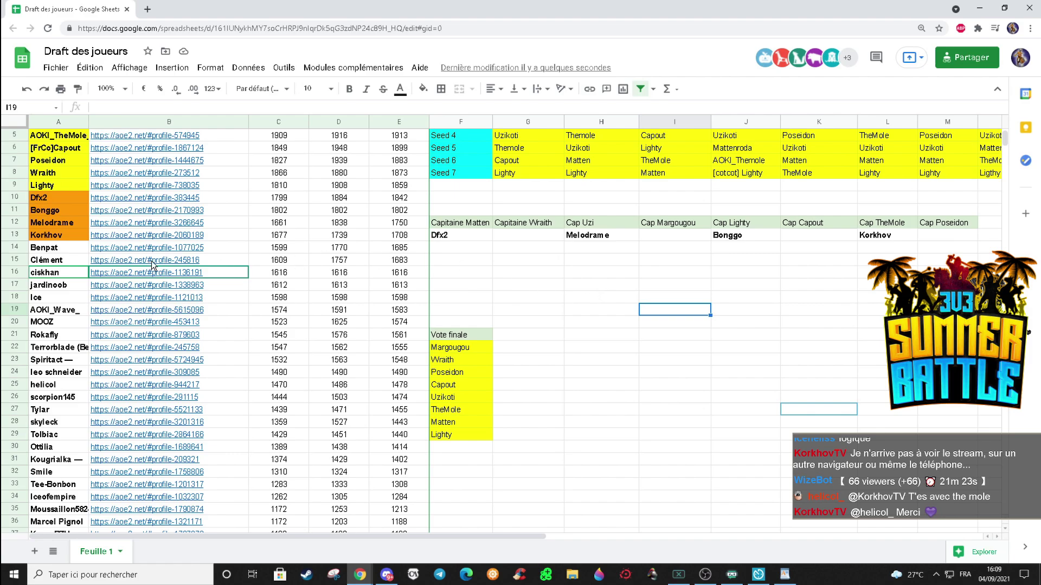
- Copy the player name in A16 to the captain's pick slot in K13 and fill A16 with orange
click(65, 274)
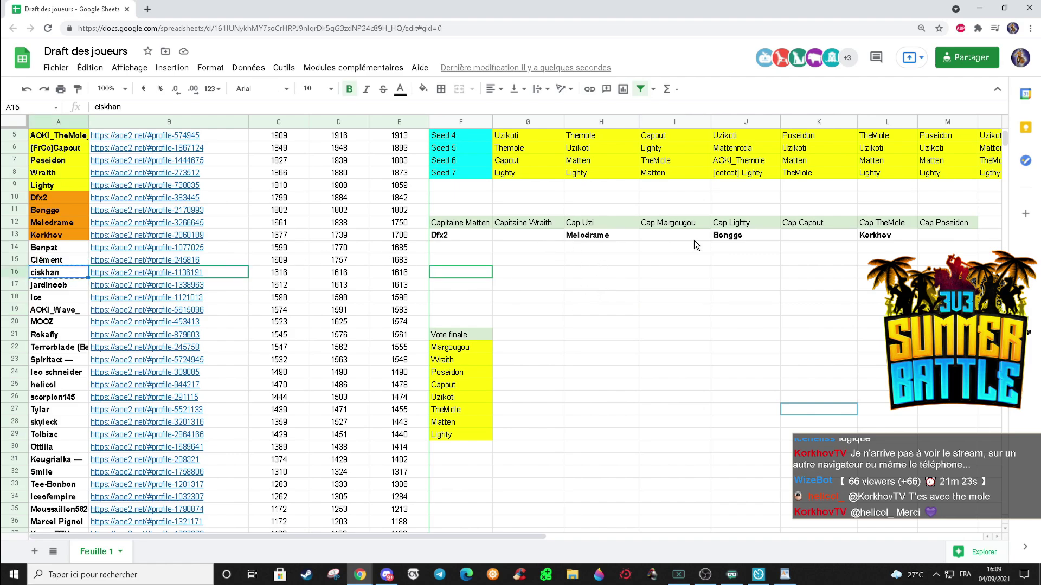
click(824, 239)
key(ctrl+v)
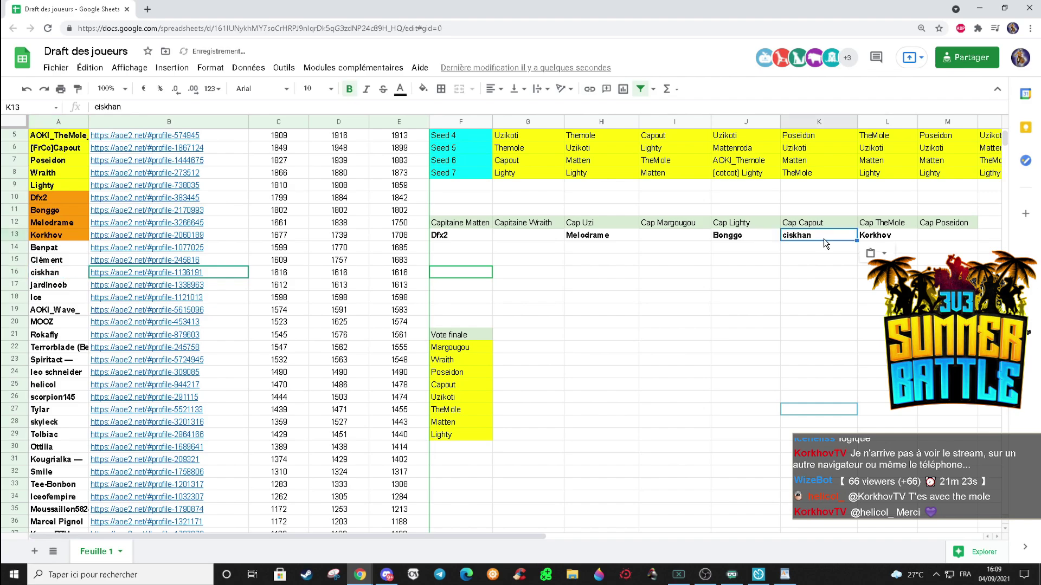
click(58, 274)
click(423, 88)
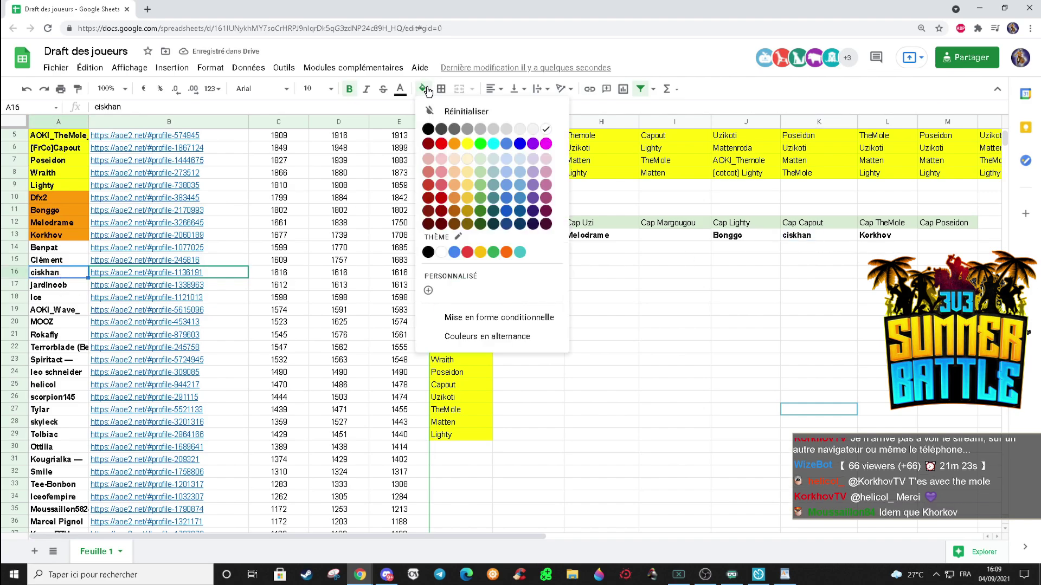
click(455, 149)
click(589, 334)
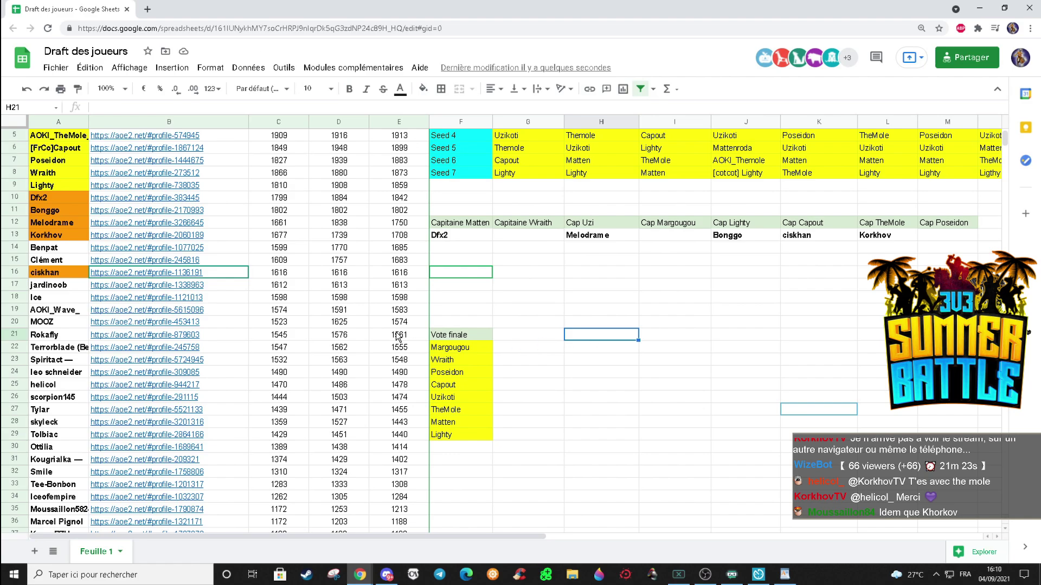
- Copy the player name in A31 to the captain's pick slot in M13 and fill A31 with orange
click(76, 461)
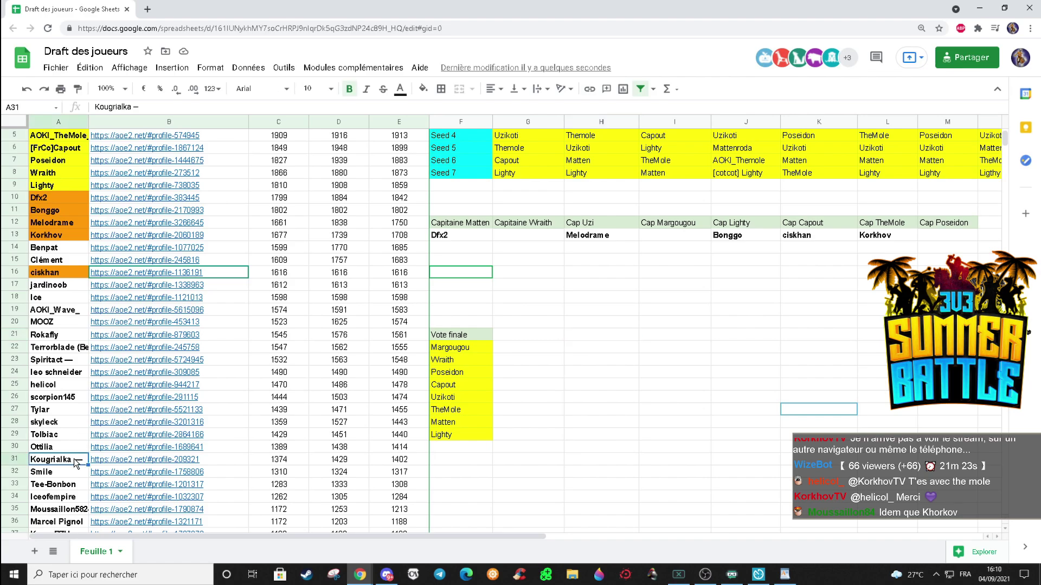
click(939, 238)
key(ctrl+v)
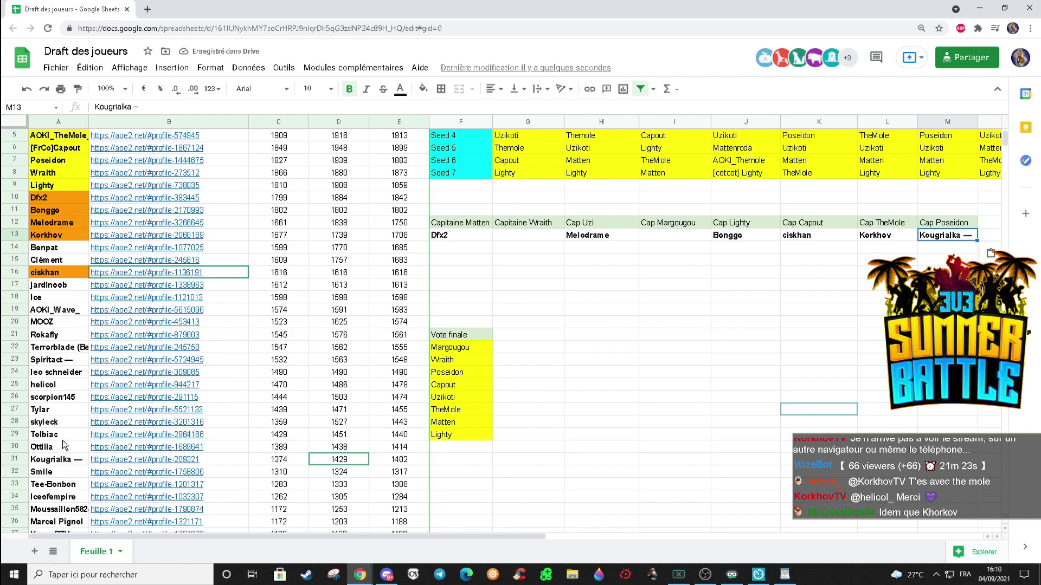
click(60, 460)
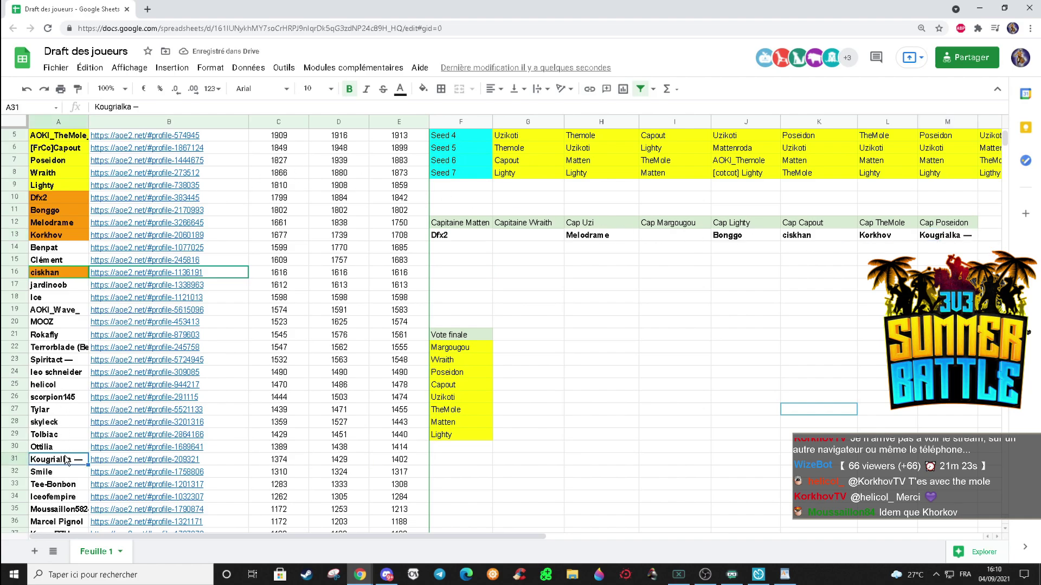
click(423, 88)
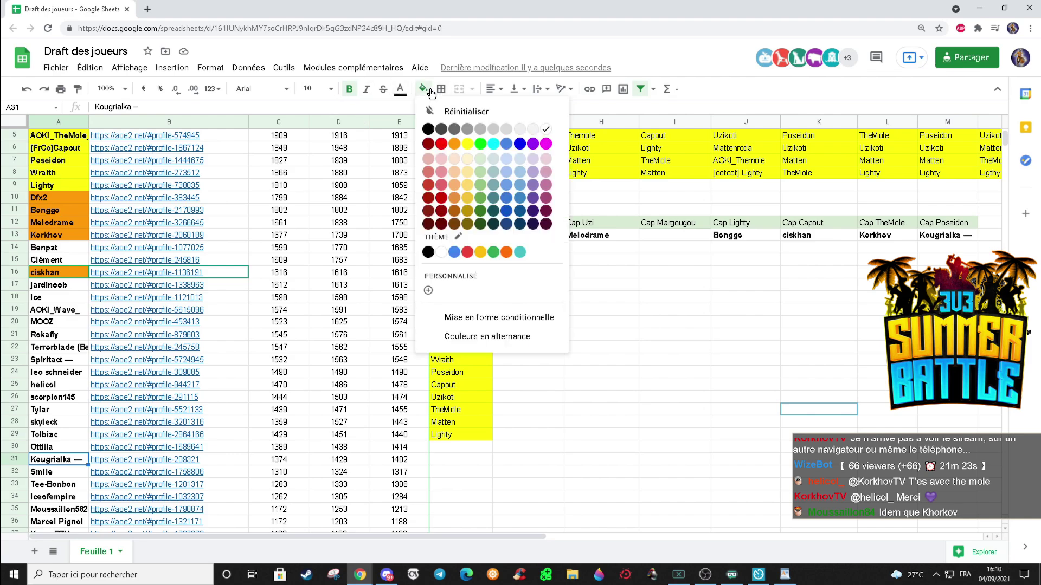
click(457, 145)
click(682, 335)
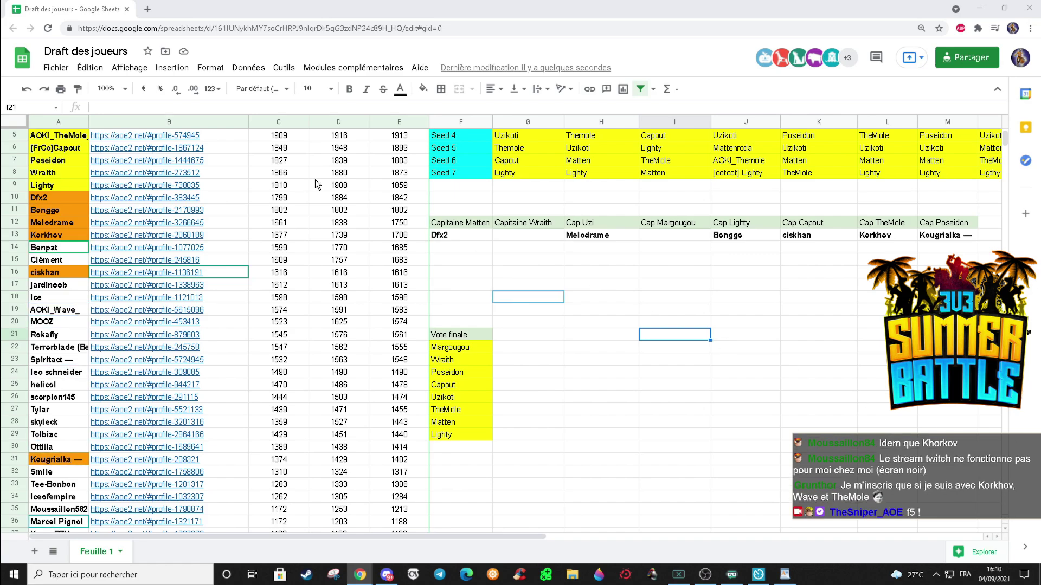
- Copy the player name in A14 to the captain's pick slot in G13 and fill A14 with the darker theme orange
click(64, 249)
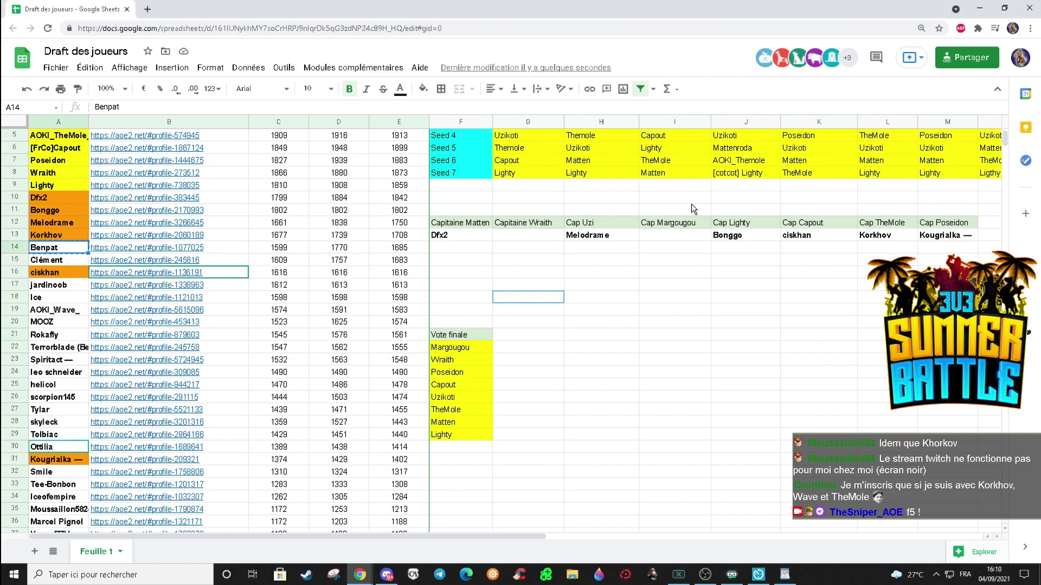
click(538, 239)
text(Benpat)
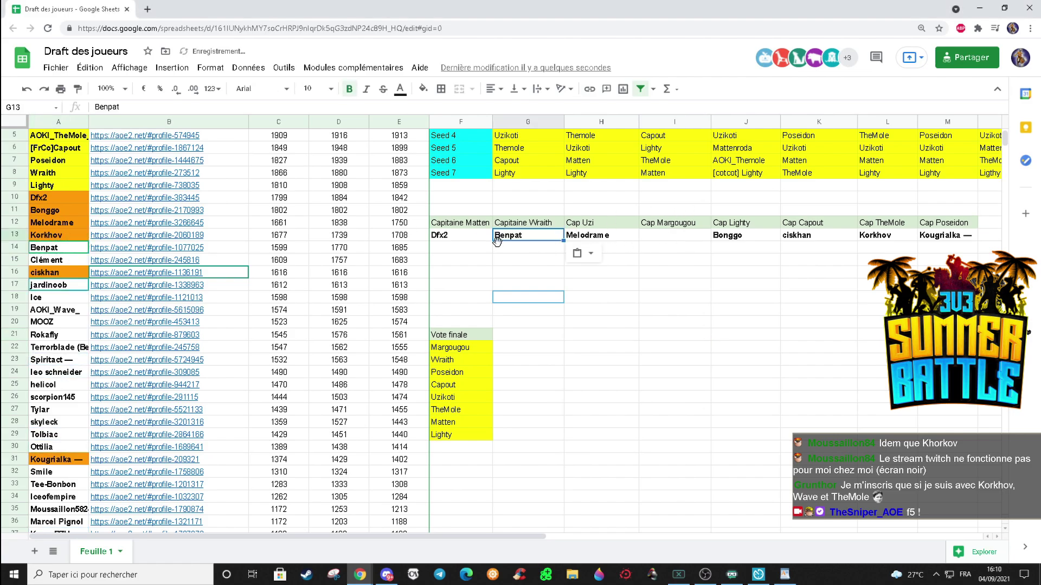
click(61, 248)
click(422, 88)
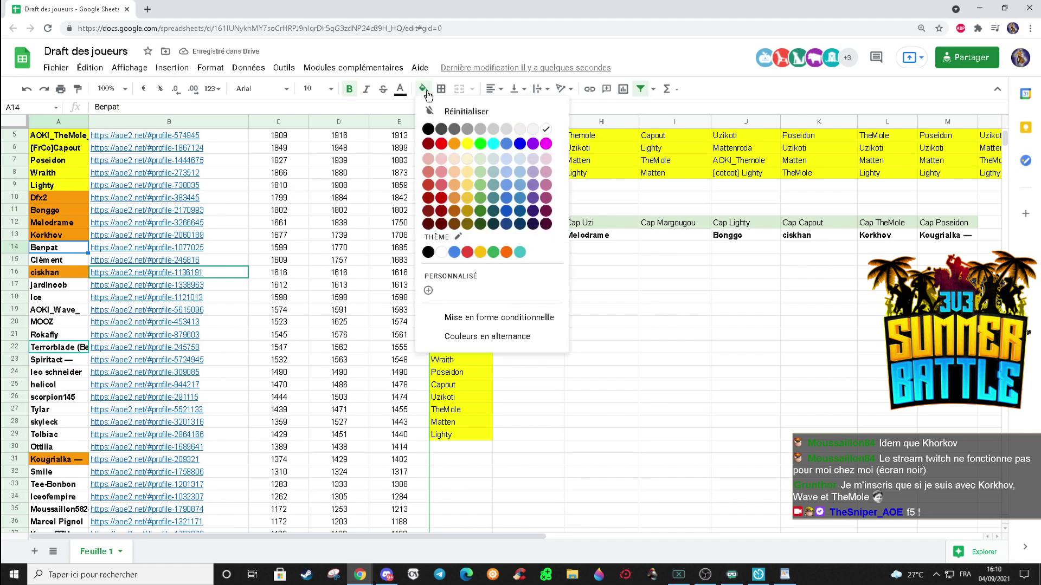
click(506, 255)
click(740, 320)
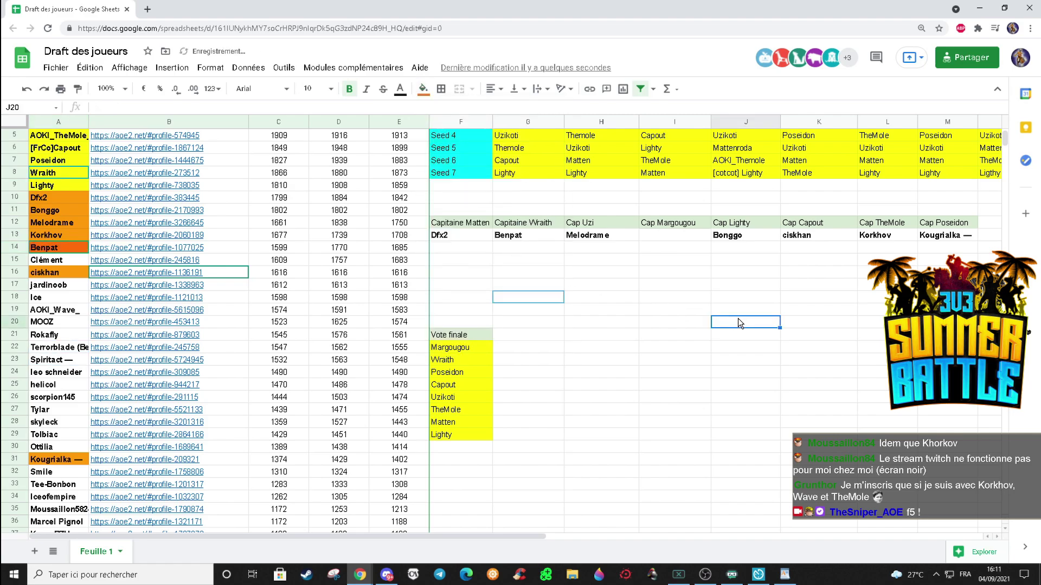
- Fill the empty cell J20 with standard orange and change A14's fill to the same standard orange
click(422, 88)
click(459, 144)
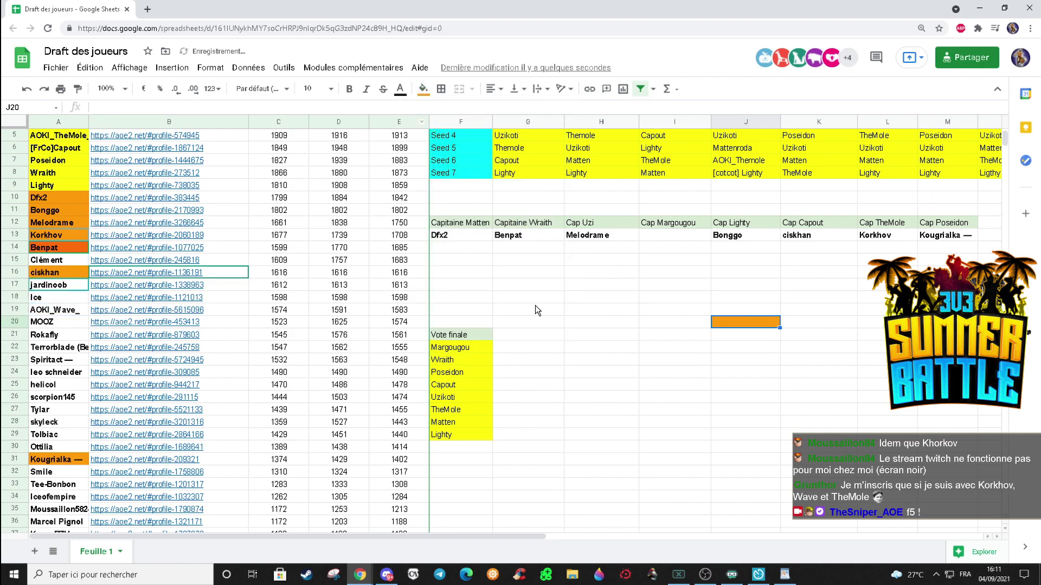
click(60, 251)
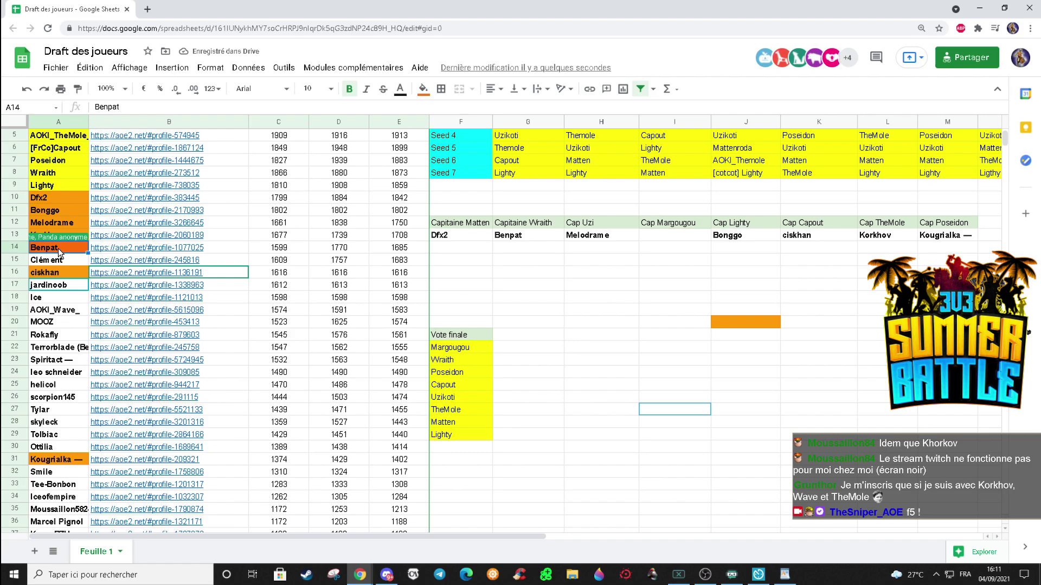
click(422, 88)
click(454, 150)
click(561, 297)
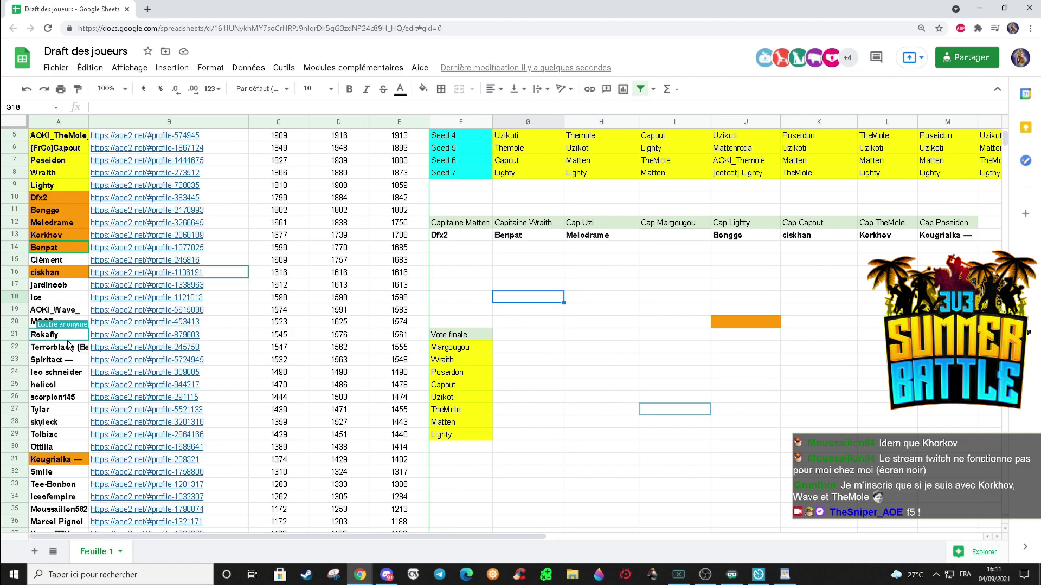
- Copy the player names in A25 and A21 to the same captain's pick slots in I13 and I14
click(60, 385)
key(ctrl+c)
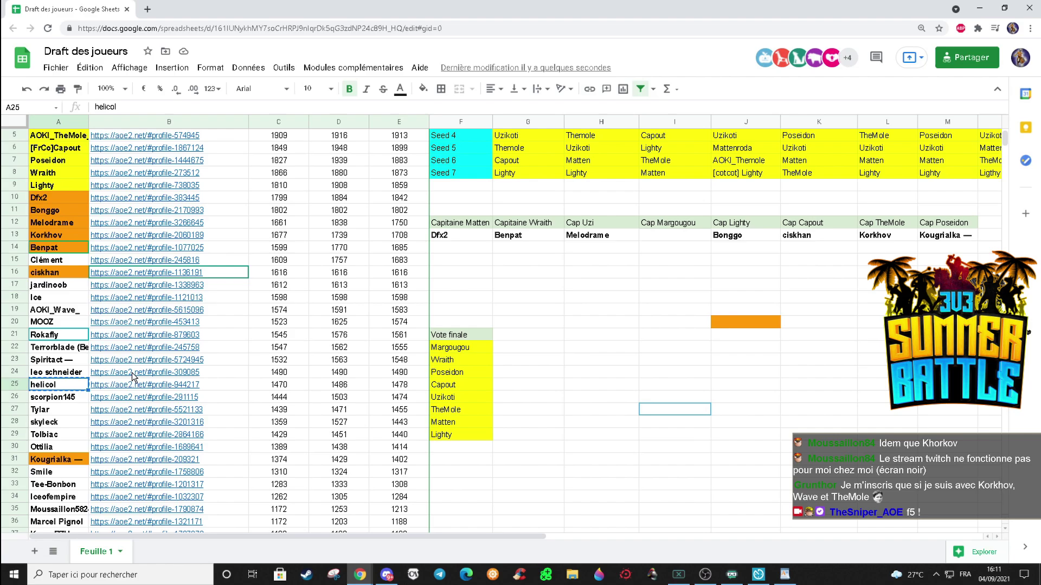
click(666, 236)
key(ctrl+v)
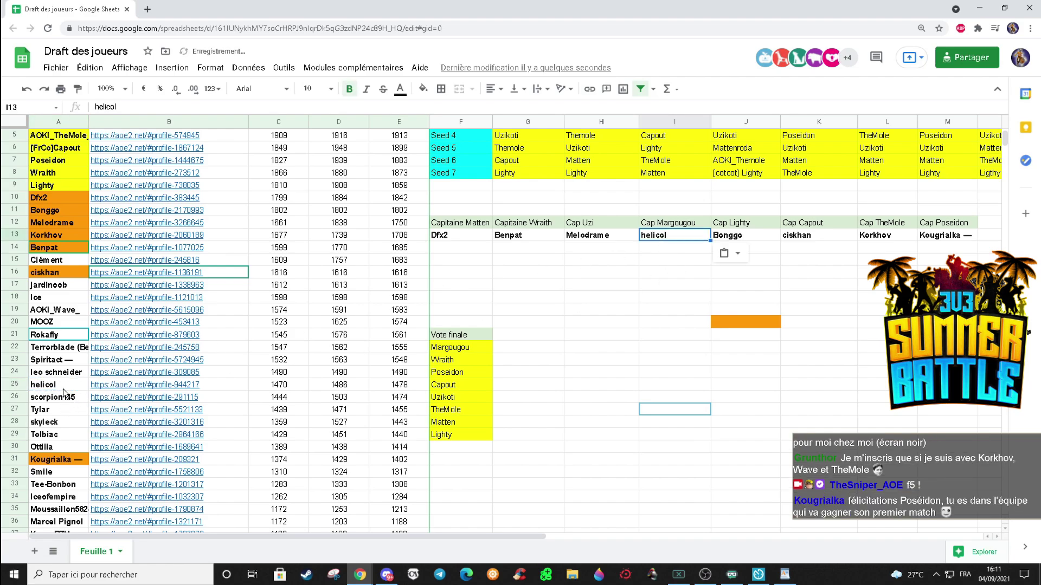
click(64, 336)
key(ctrl+c)
click(667, 249)
key(ctrl+v)
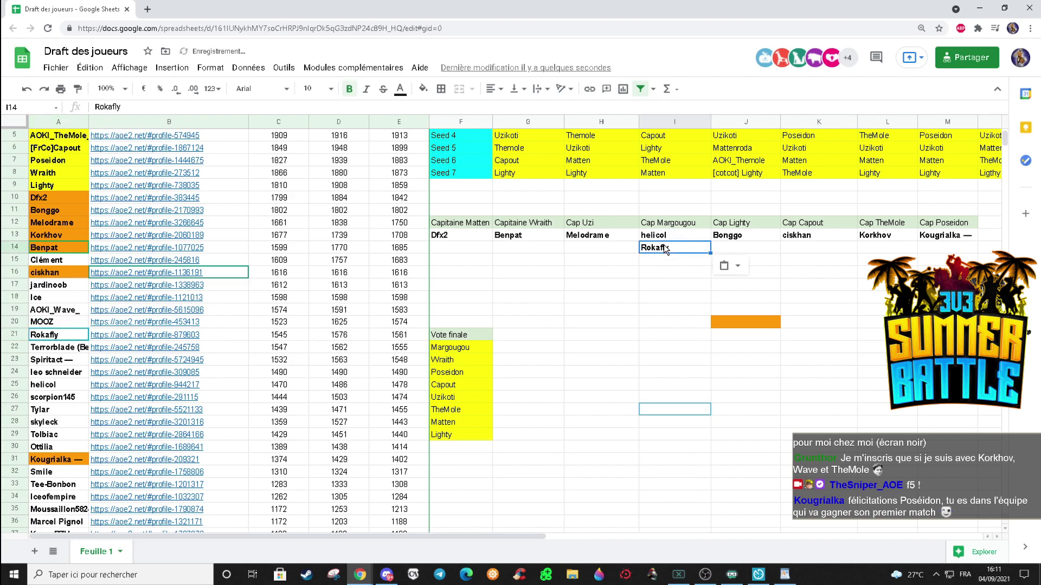
- Mark the drafted players in A25 and A21 by filling both cells with orange
click(54, 383)
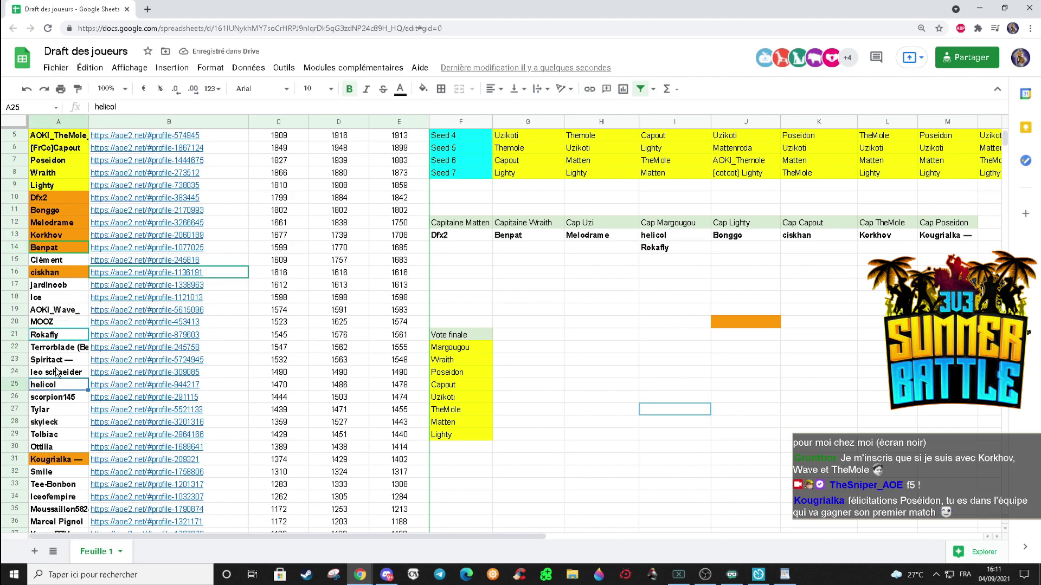
click(423, 88)
click(454, 143)
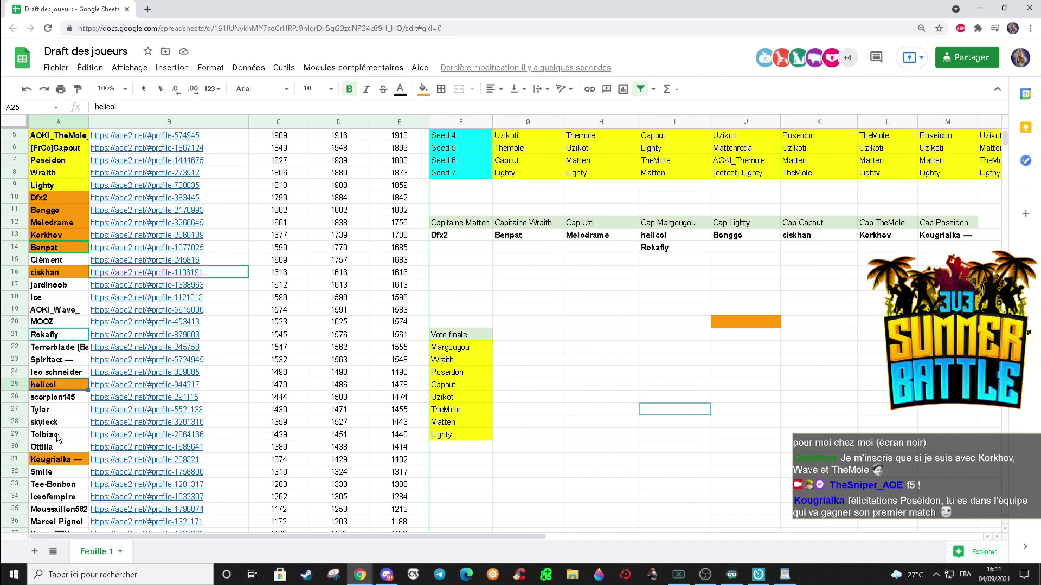
click(60, 333)
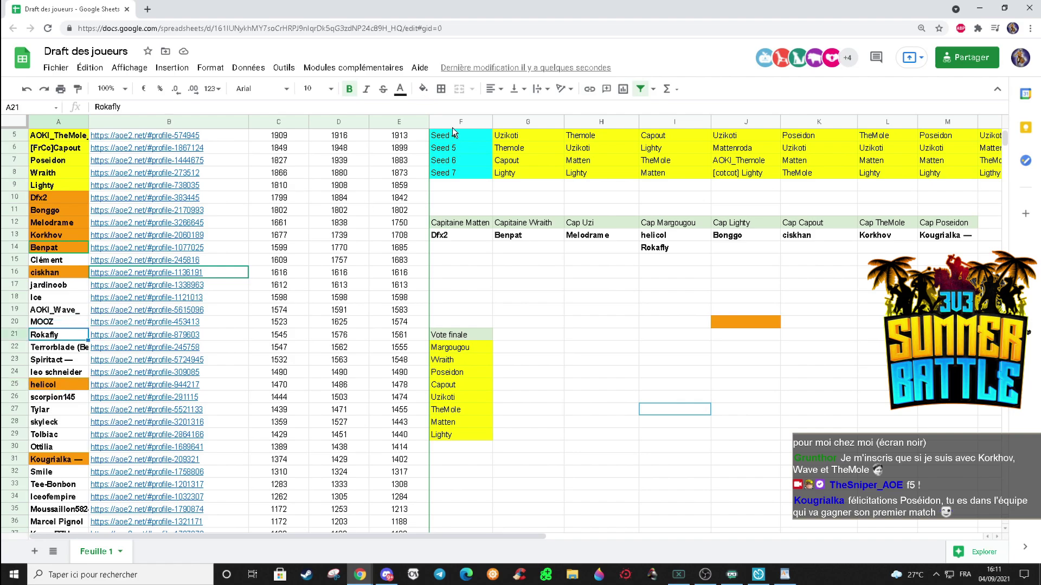
click(423, 89)
click(454, 146)
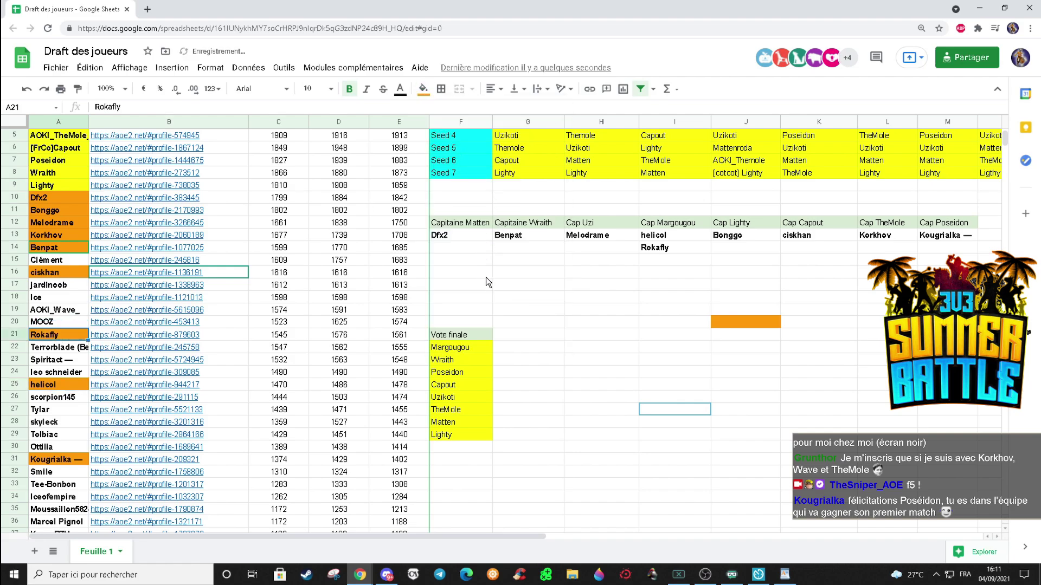
click(600, 312)
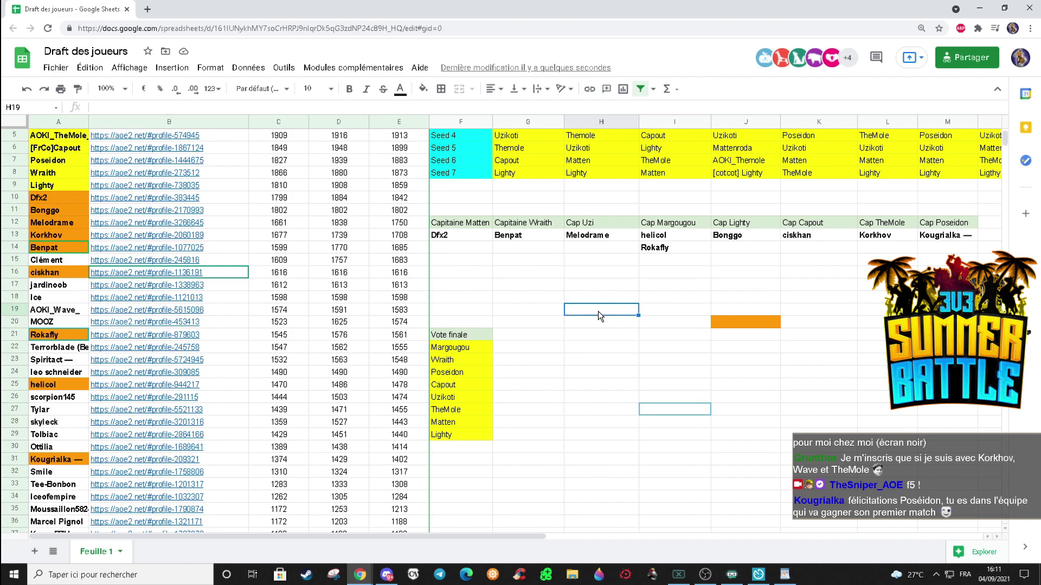
key(super)
key(Escape)
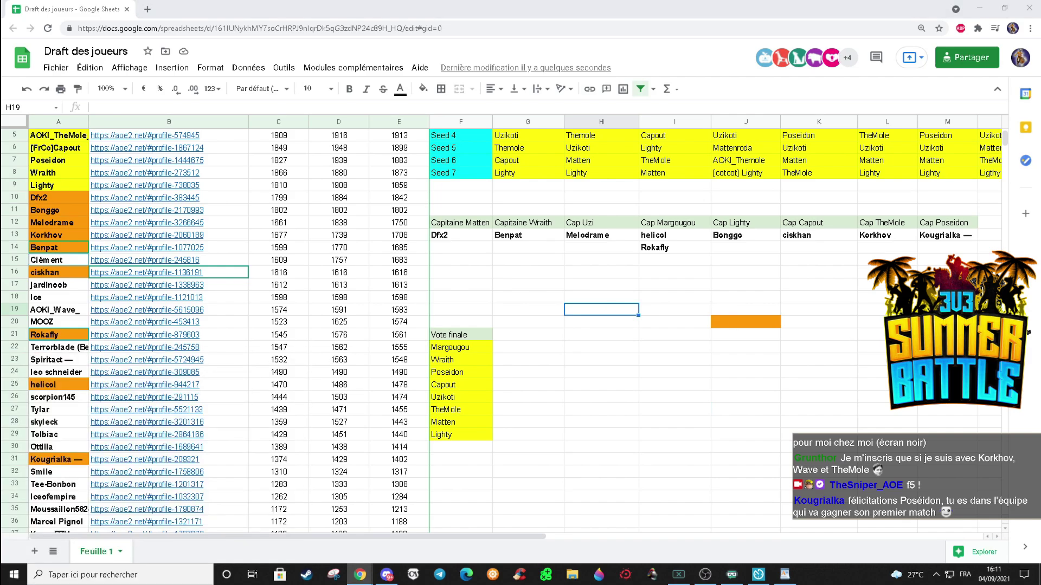
key(alt+Tab)
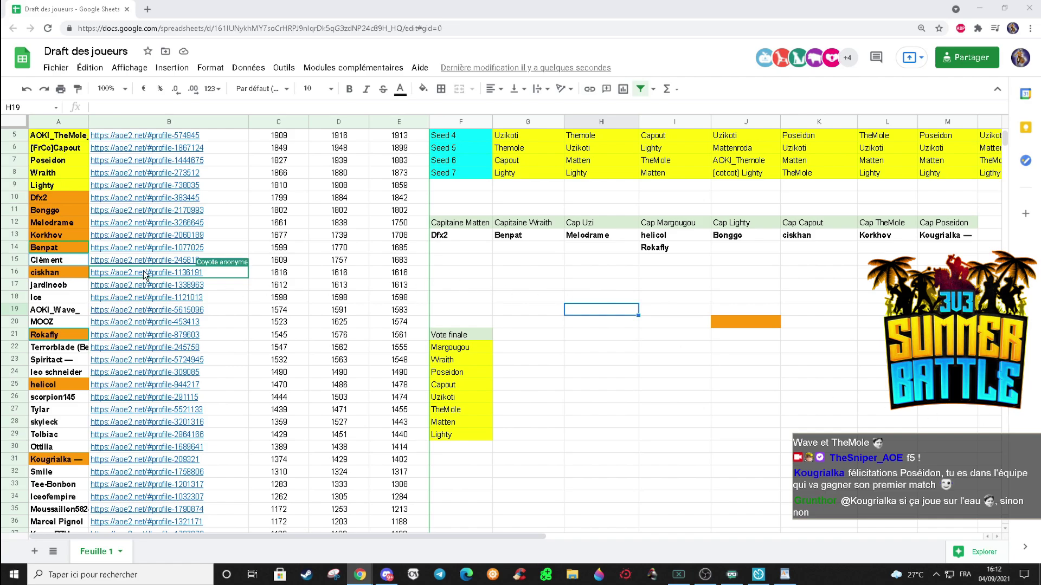
- Copy the player name in A15 to the captain's second pick slot in G14 and fill A15 with orange
click(69, 263)
key(ctrl+c)
click(523, 248)
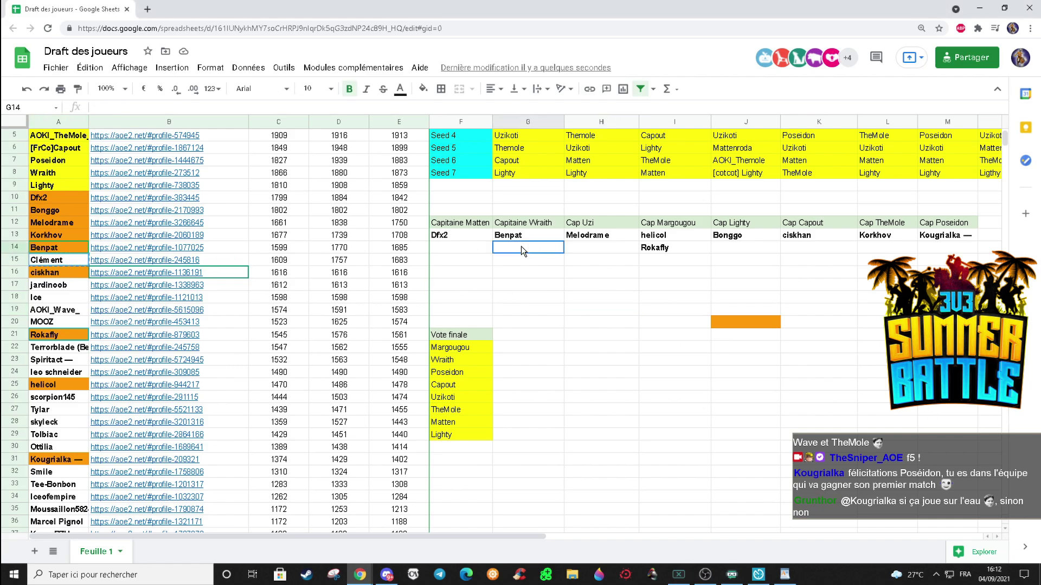
key(ctrl+v)
click(74, 262)
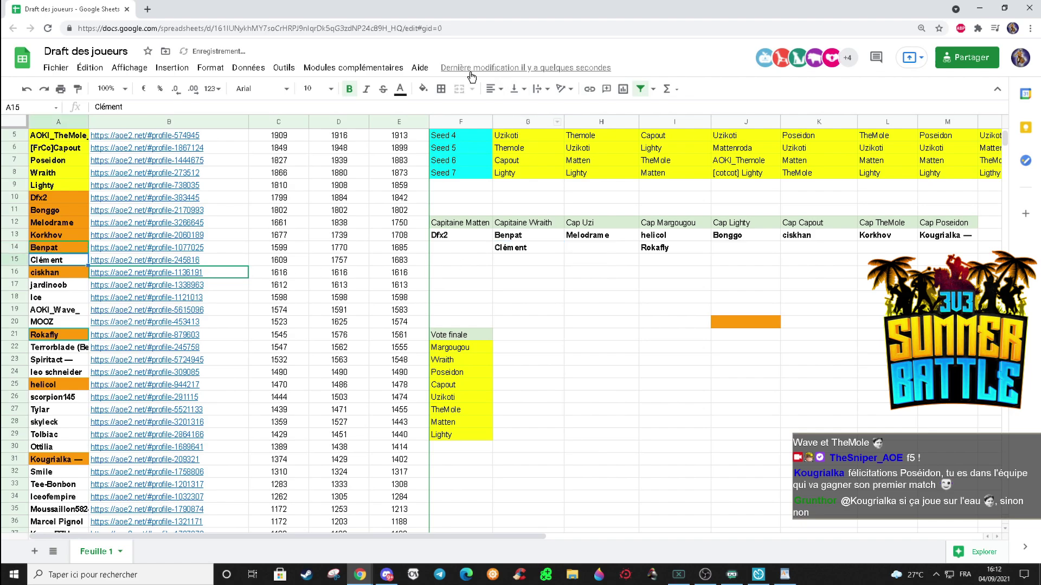
click(423, 90)
click(454, 143)
click(593, 334)
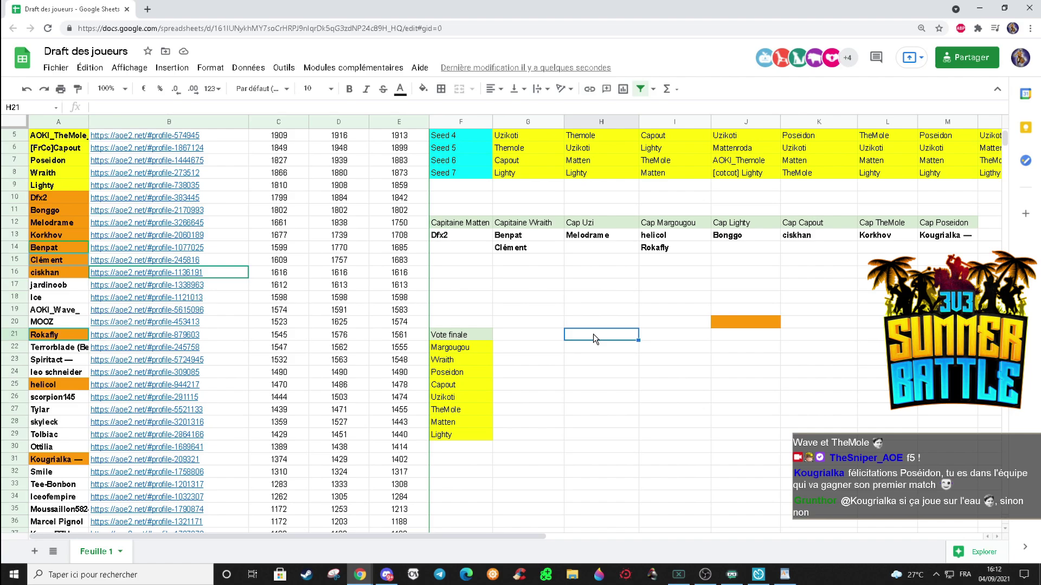
- Copy the player name in A17 to the captain's second pick slot in M14 and fill A17 with orange
scroll(54, 363, down, 2)
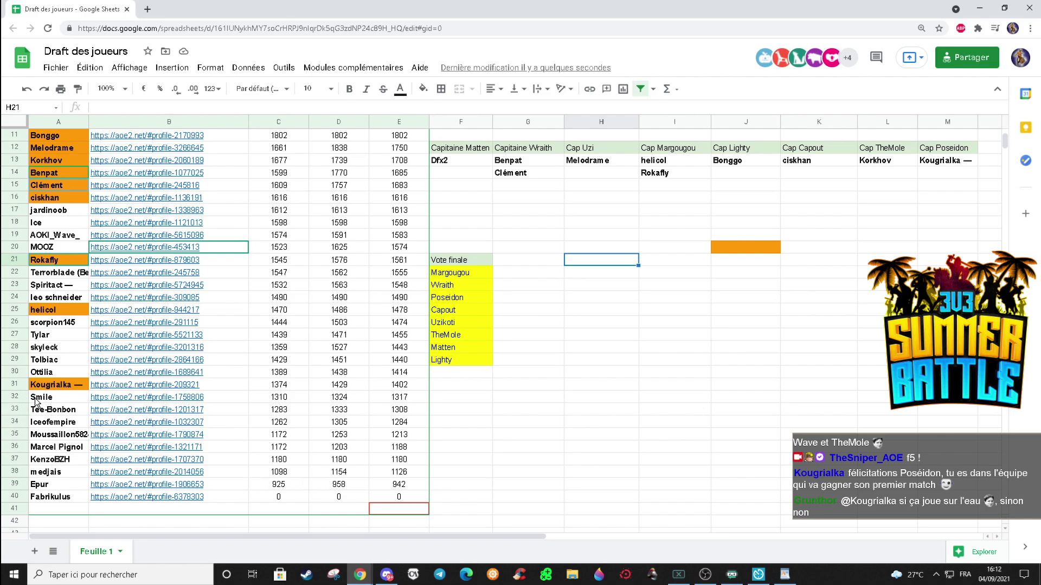
scroll(35, 401, up, 3)
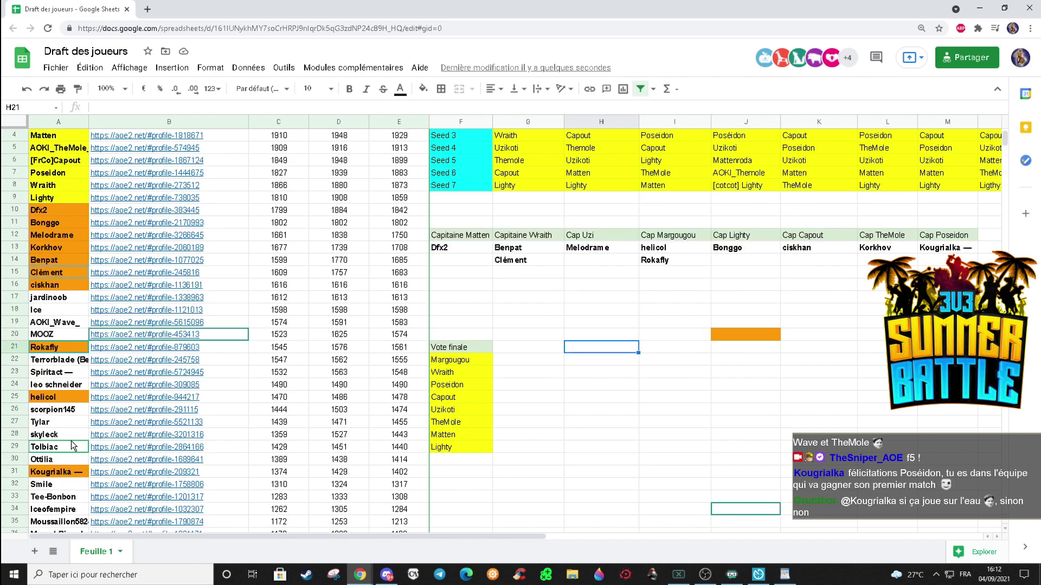
scroll(79, 383, up, 2)
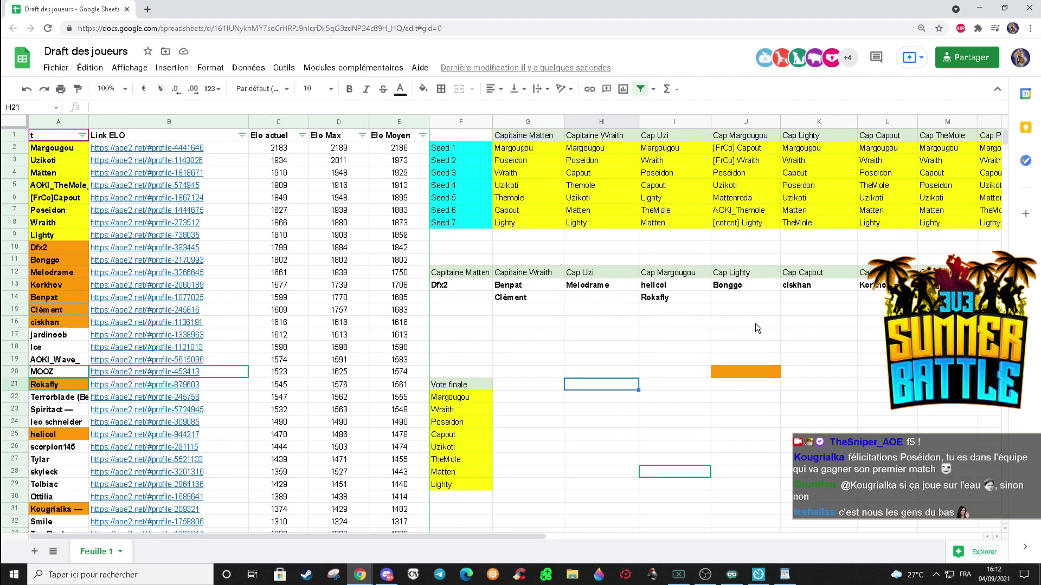
click(75, 337)
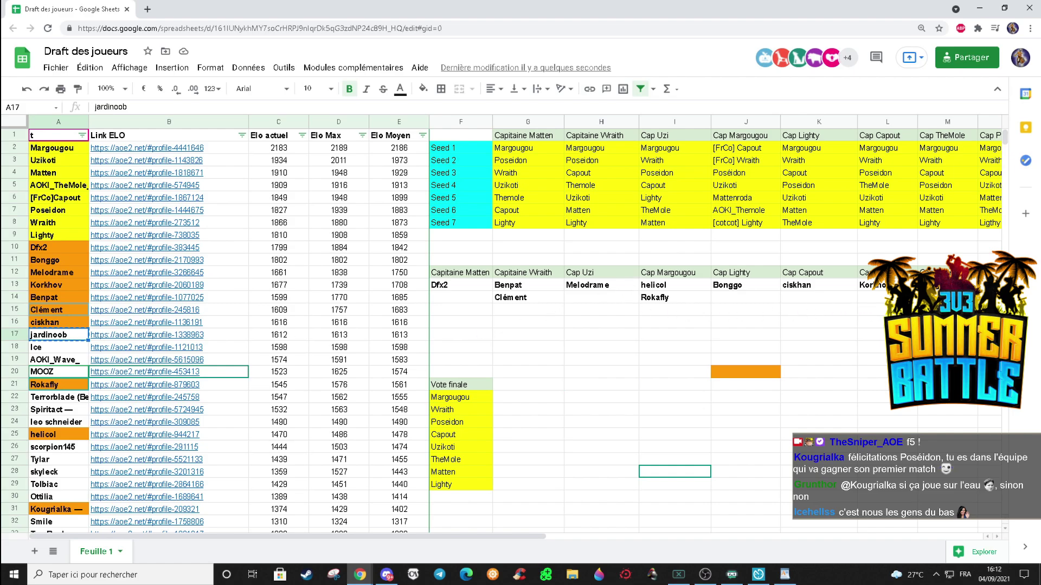
click(947, 297)
key(ctrl+v)
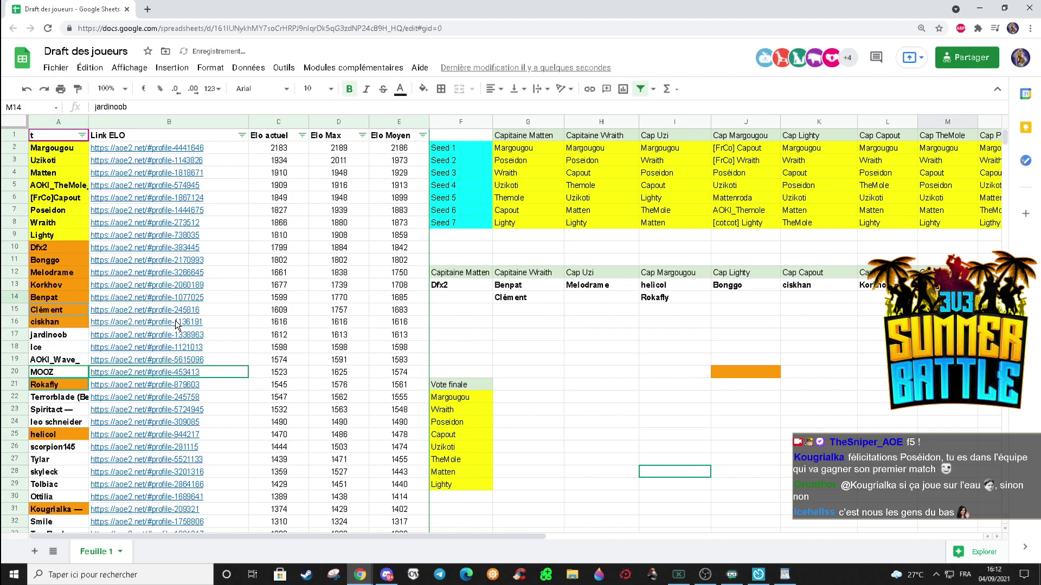
click(60, 335)
click(424, 90)
click(456, 142)
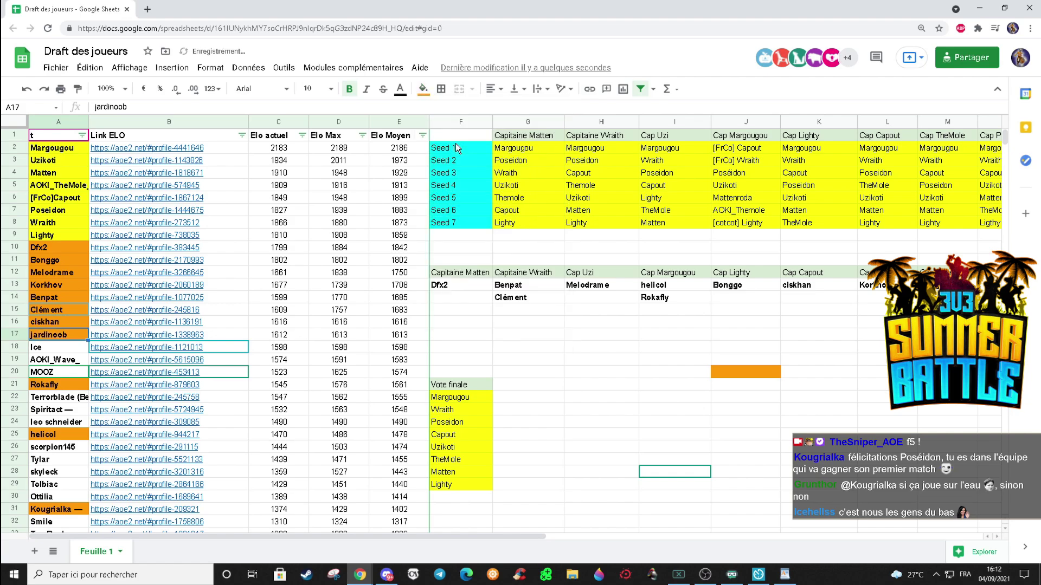
click(572, 359)
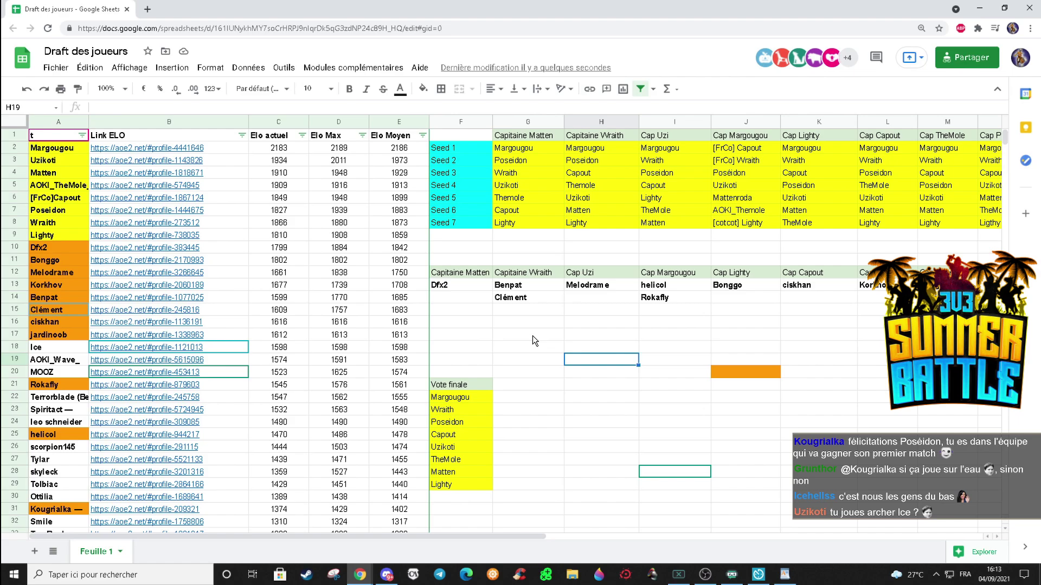
- Copy the player name in A19 to Cap Capout's second pick slot in K14 and fill A19 with orange
click(80, 364)
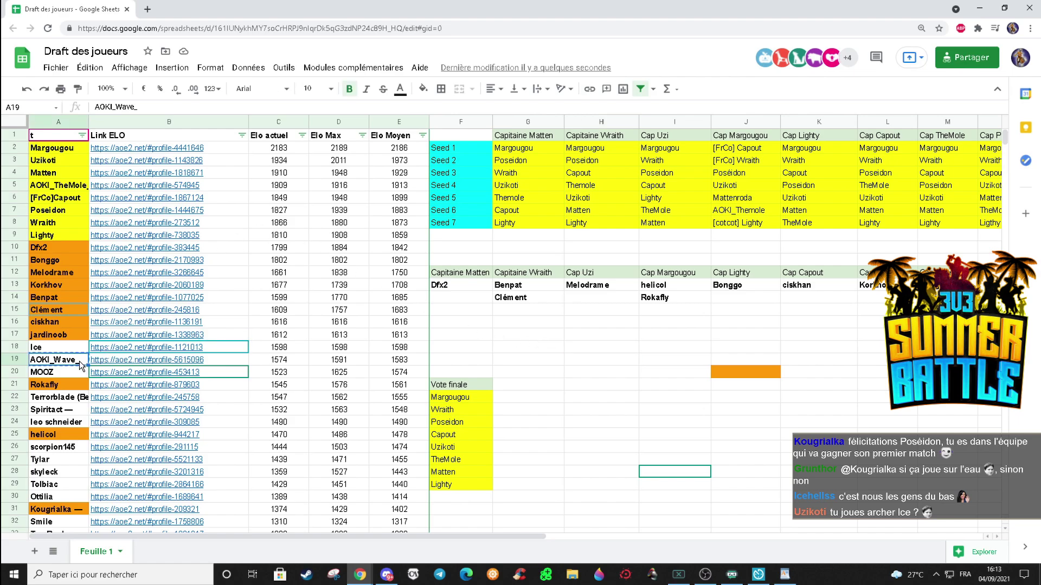
click(805, 300)
key(ctrl+v)
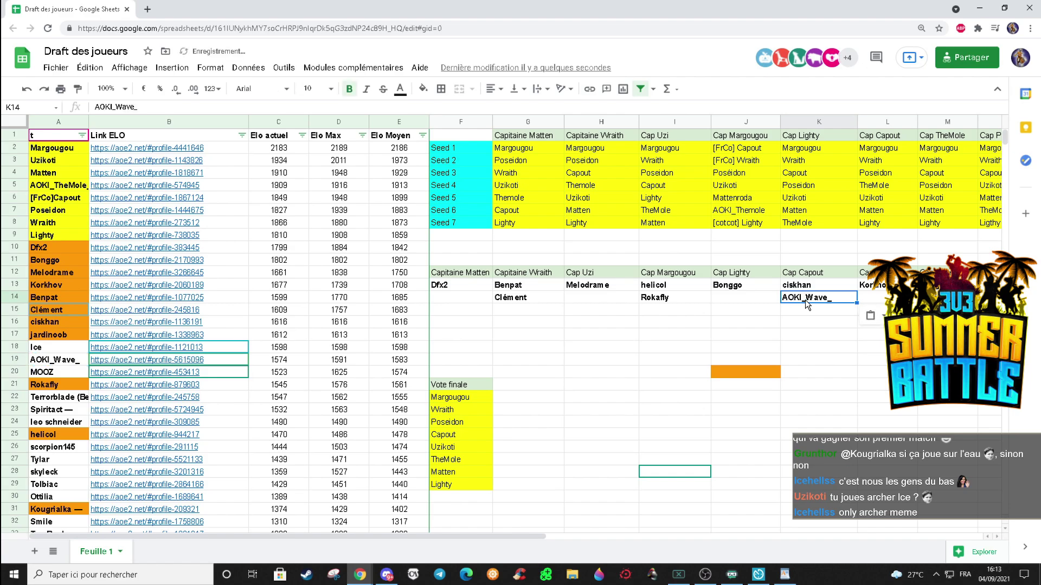
click(73, 368)
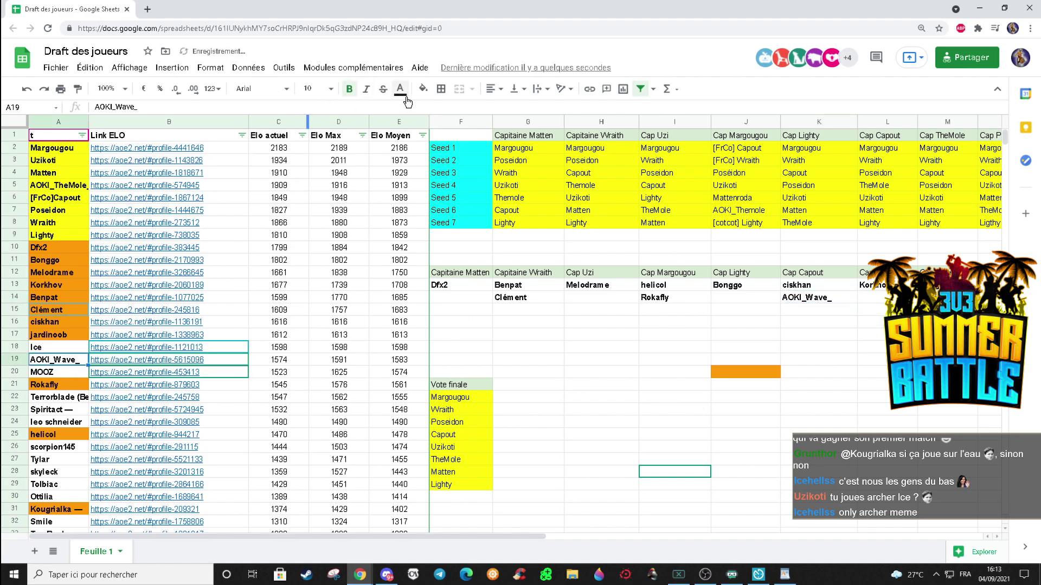
click(423, 89)
click(460, 145)
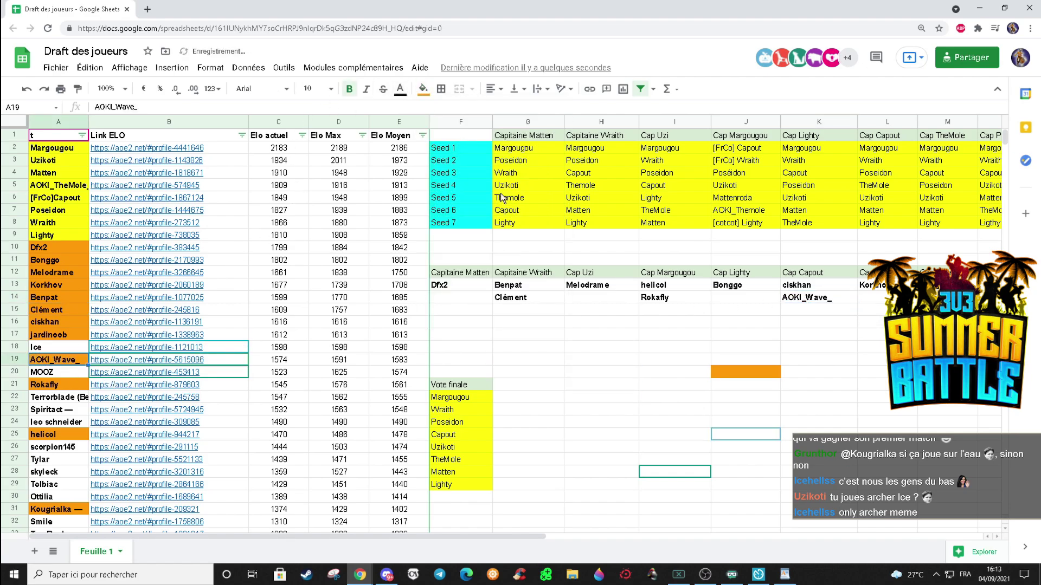
click(597, 347)
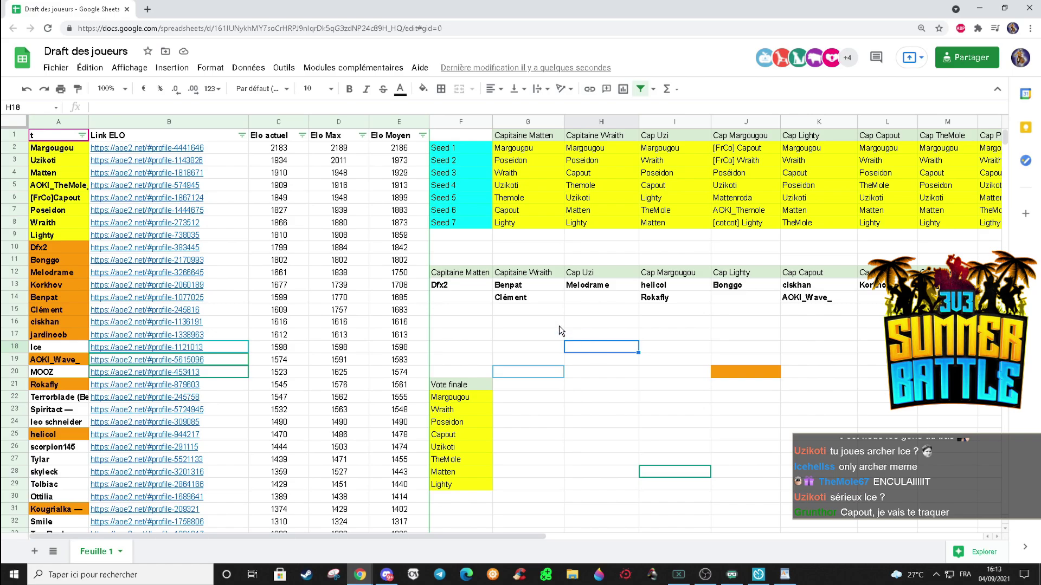
- Copy the player name in A18 to Cap Uzi's second pick slot in H14 and fill A18 with orange
scroll(68, 398, down, 5)
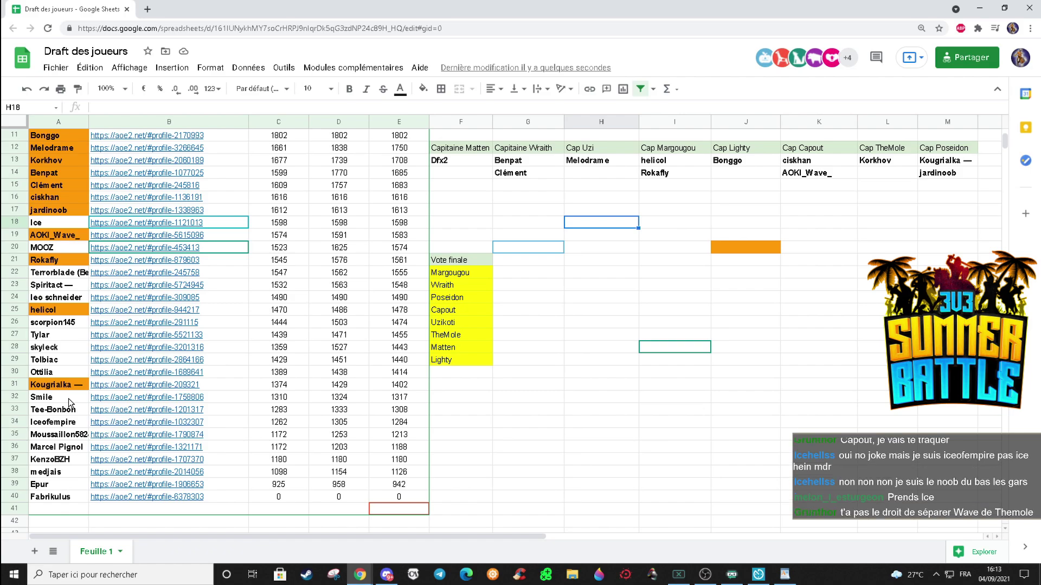
scroll(68, 399, down, 1)
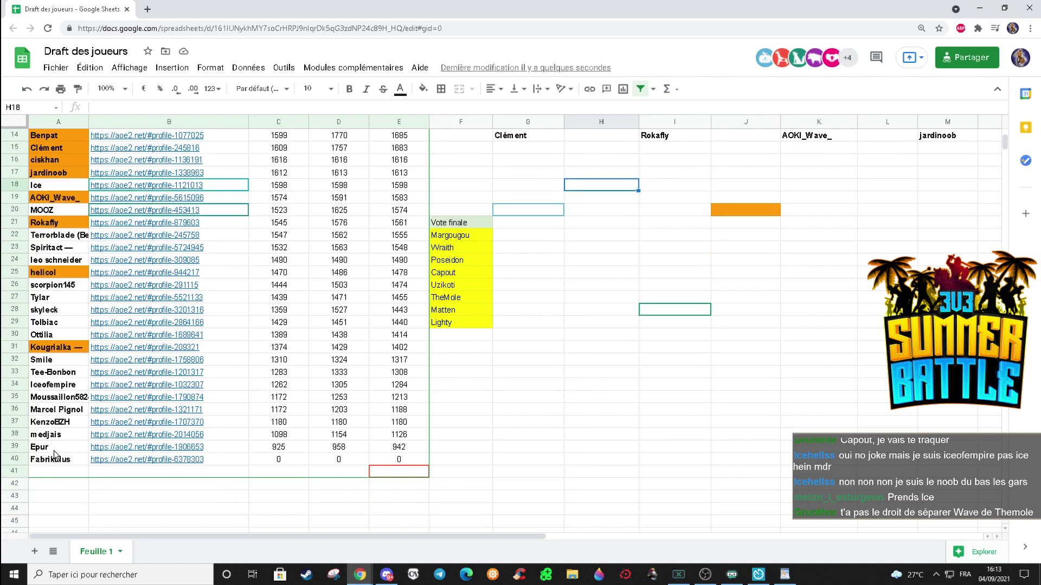
click(69, 388)
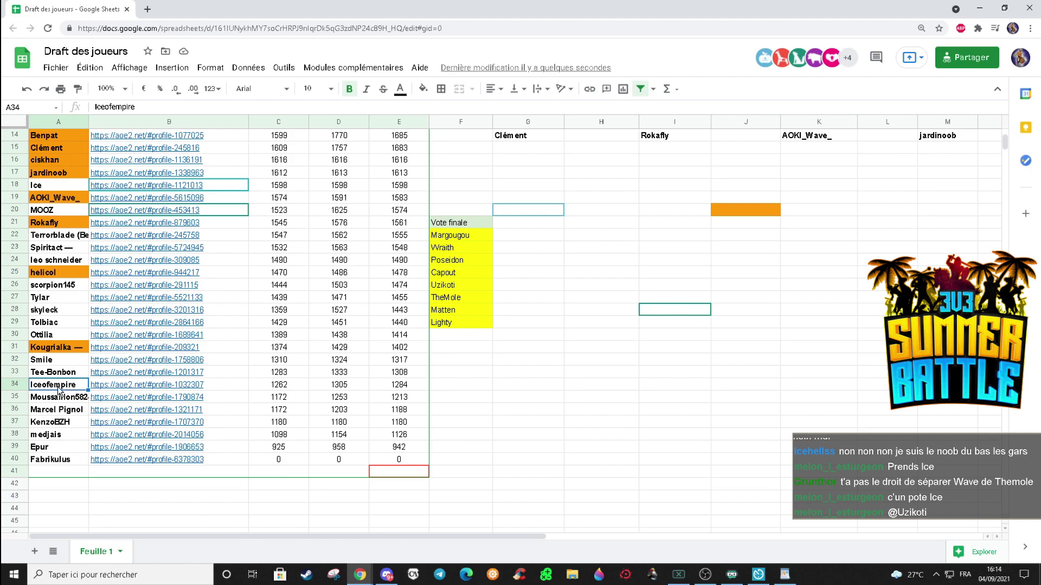
click(50, 183)
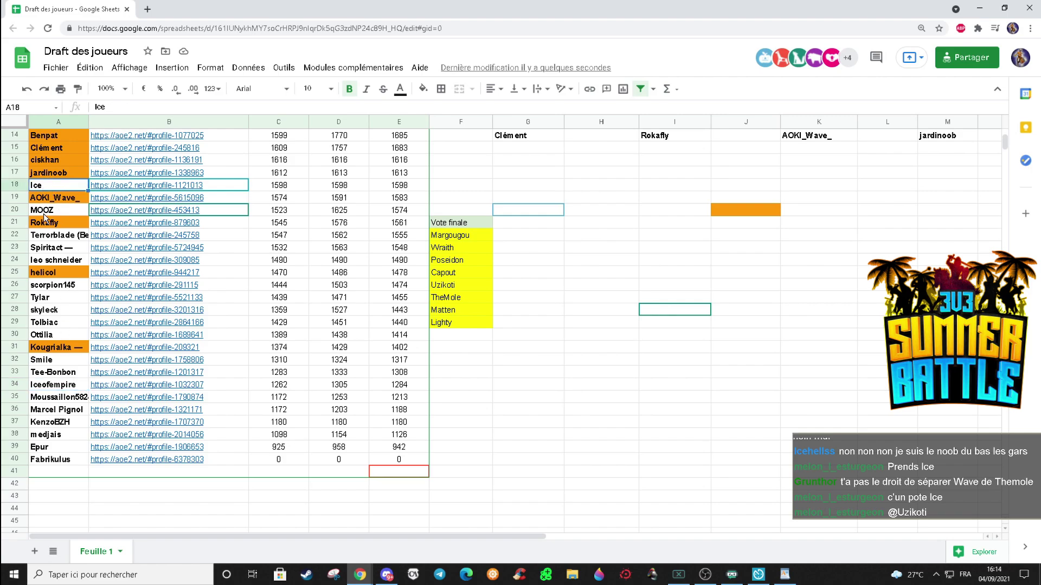
scroll(43, 214, up, 1)
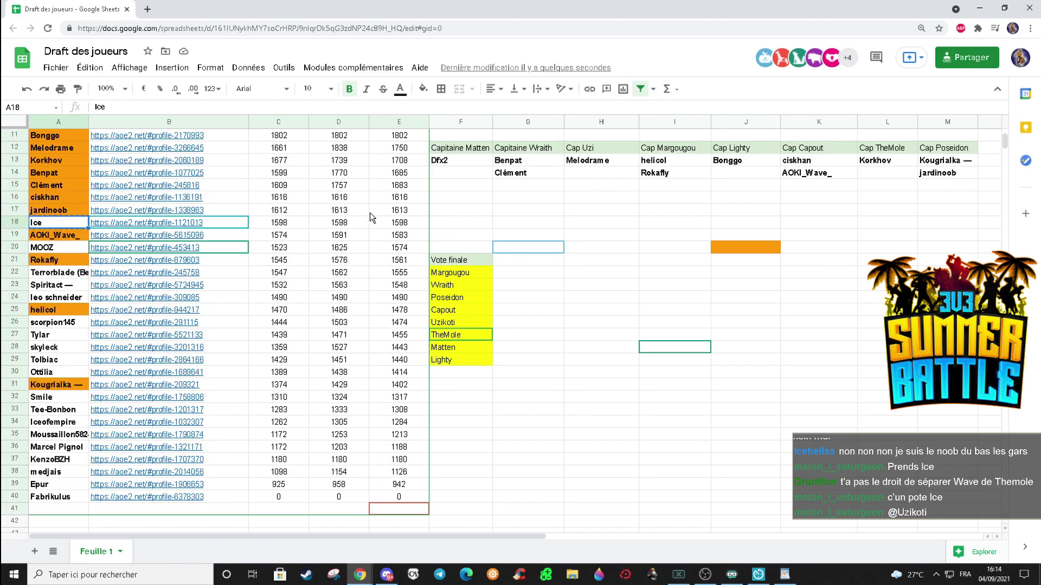
click(603, 177)
key(ctrl+v)
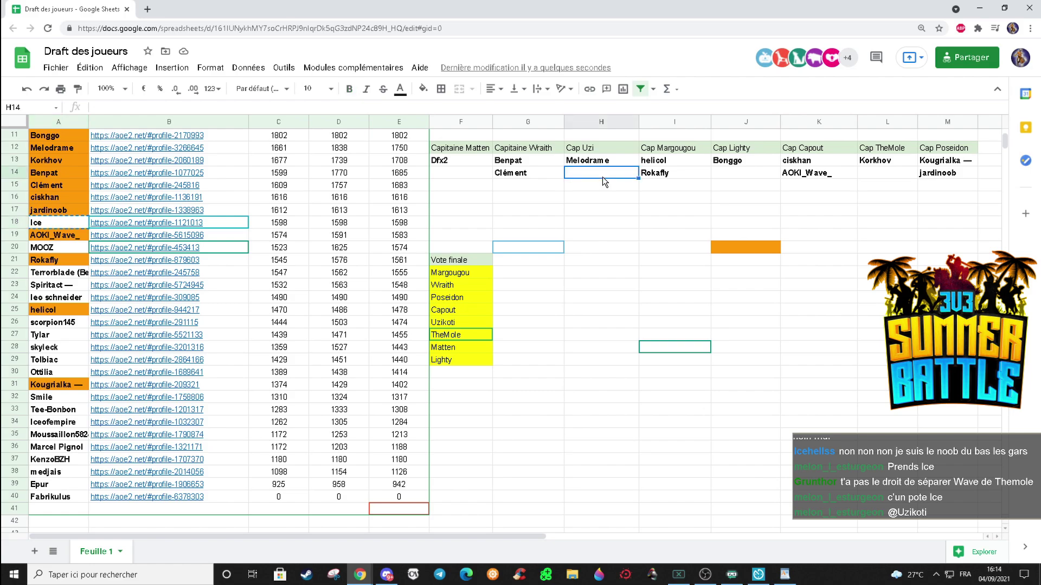
click(73, 227)
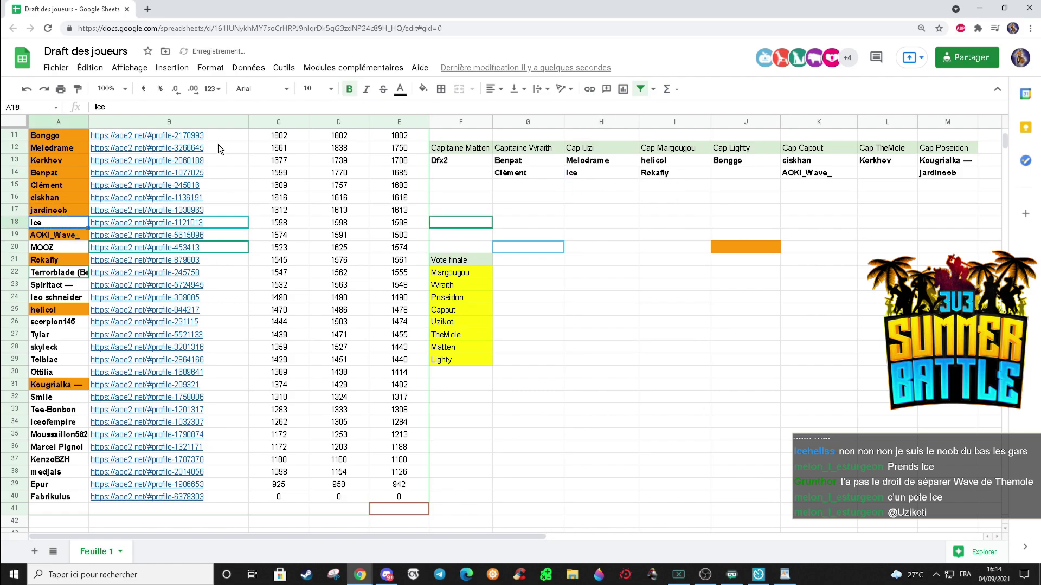
click(424, 90)
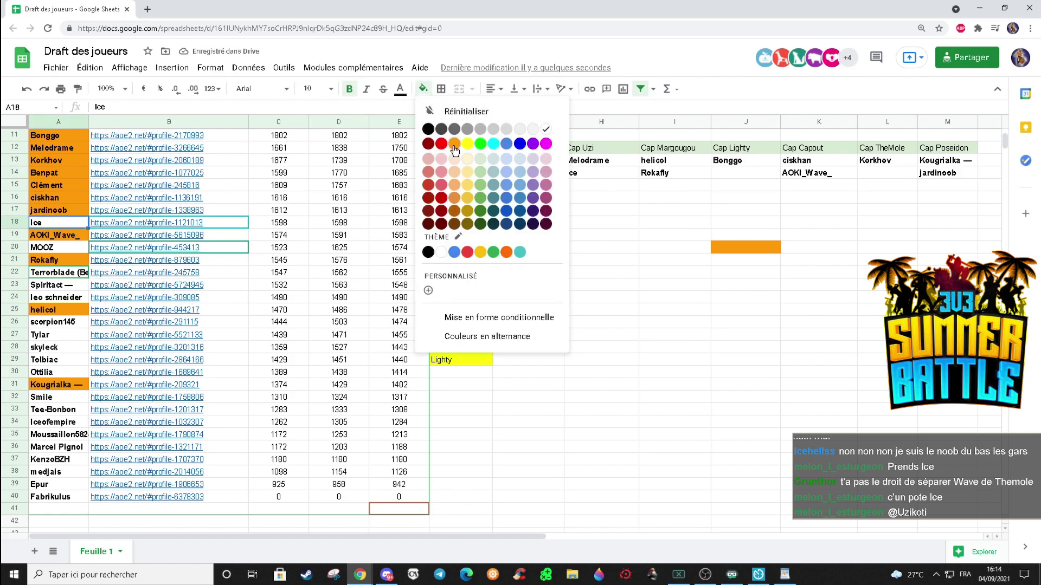
click(455, 144)
click(574, 245)
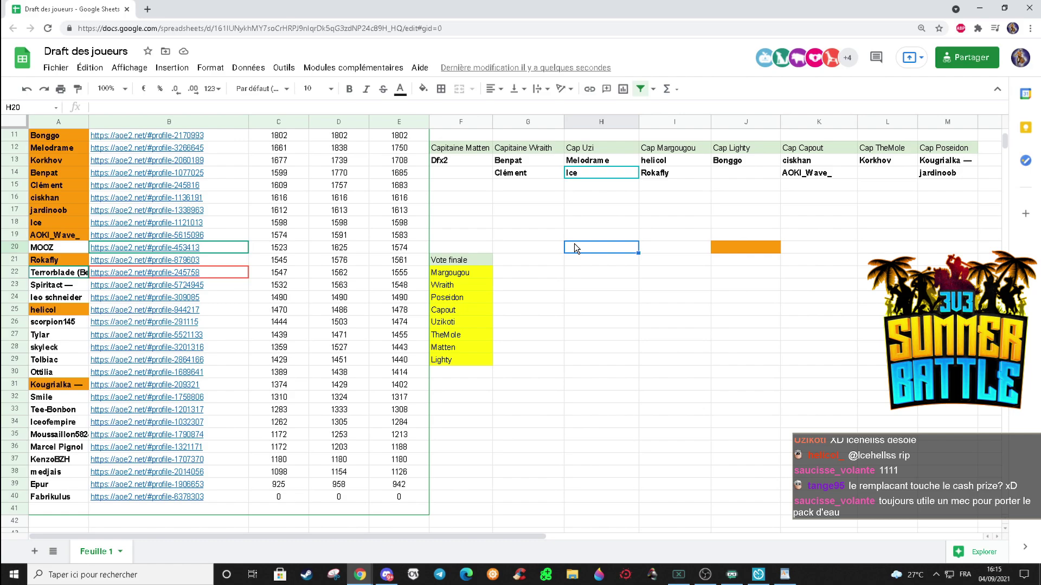
- Copy the player name in A22 to Cap TheMole's second pick slot in L14 and fill A22 with orange
click(63, 275)
key(ctrl+c)
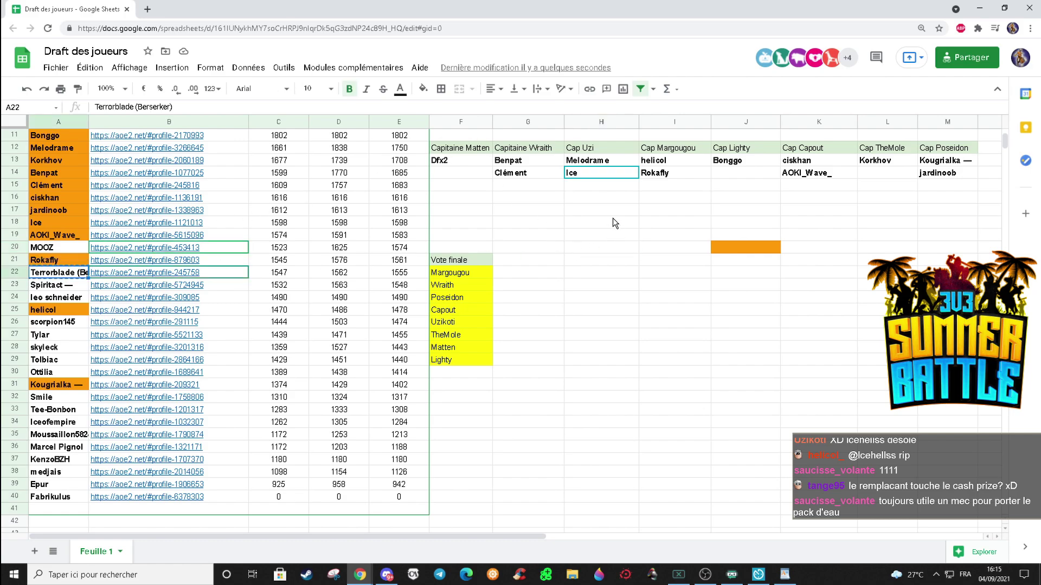
click(880, 169)
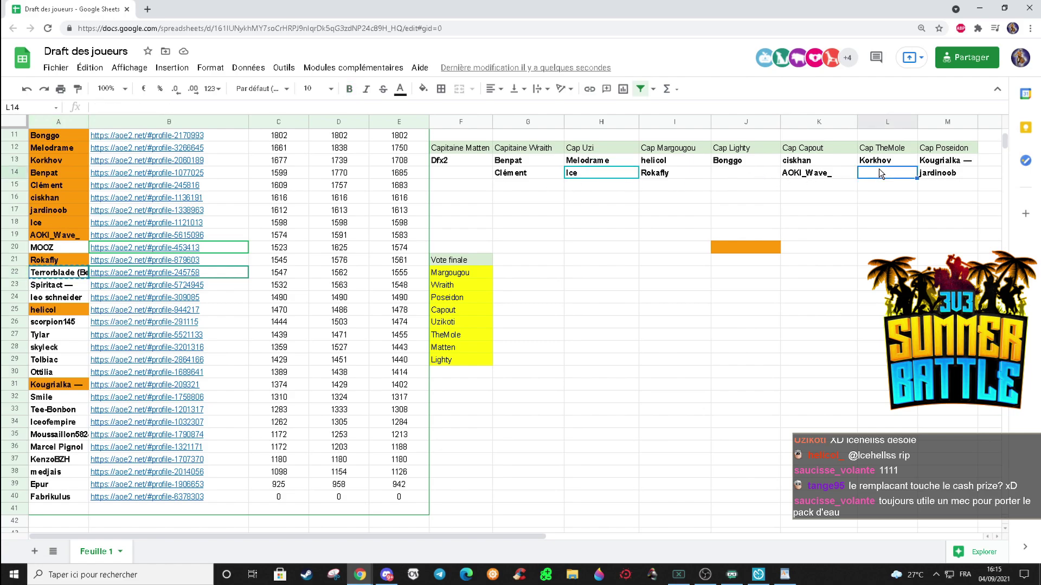
key(ctrl+v)
click(68, 274)
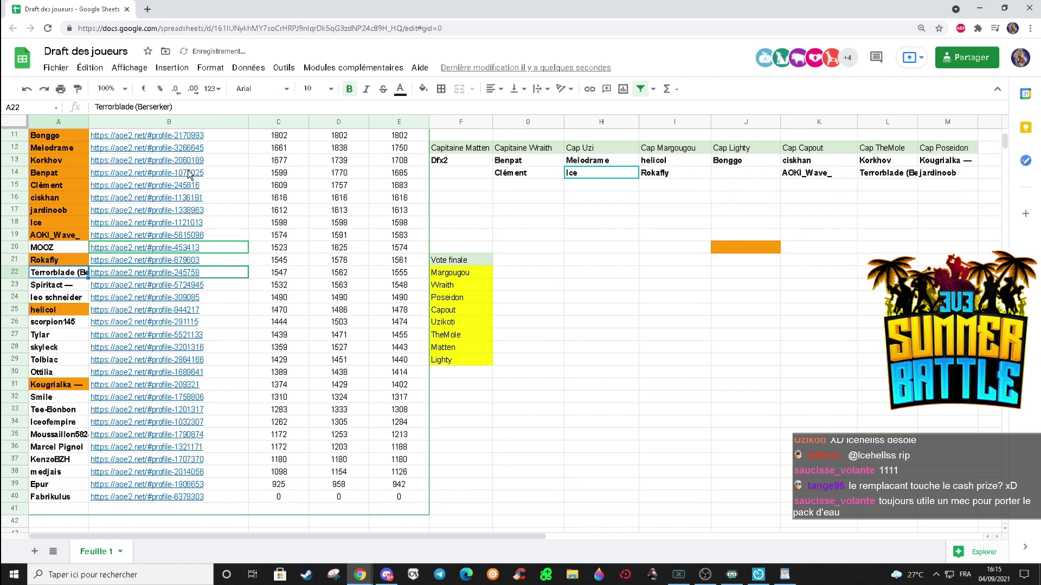
click(422, 88)
click(458, 139)
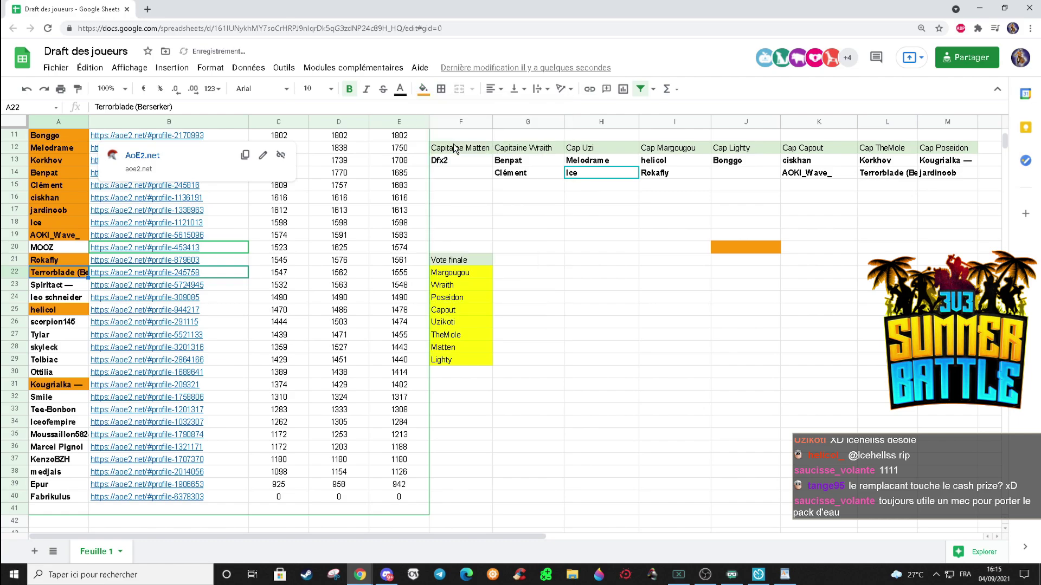
click(706, 312)
- Copy the player name in A20 to Capitaine Matten's second pick slot in F14 and fill A20 with orange
click(749, 174)
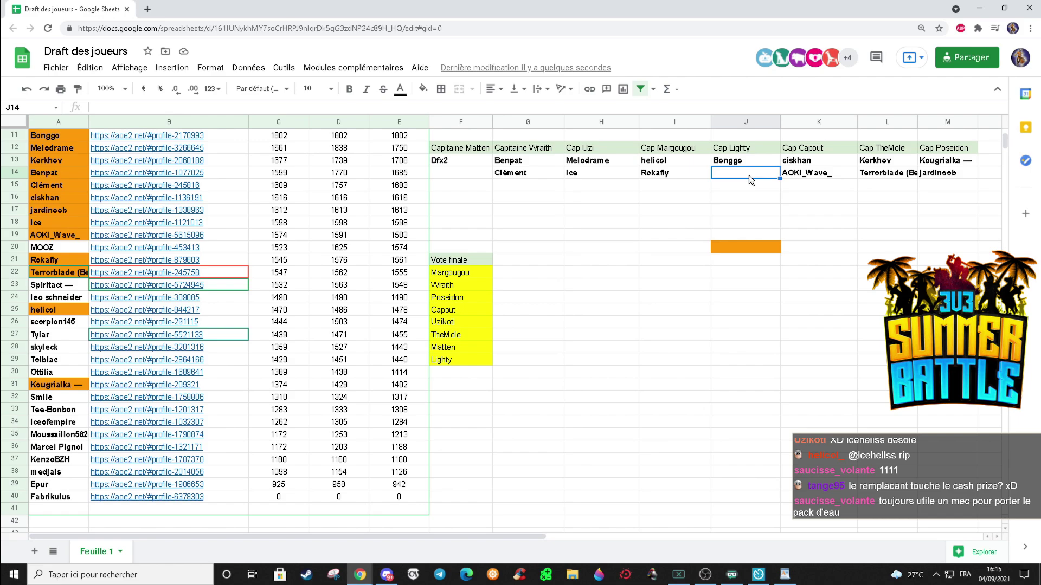
click(73, 247)
key(ctrl+c)
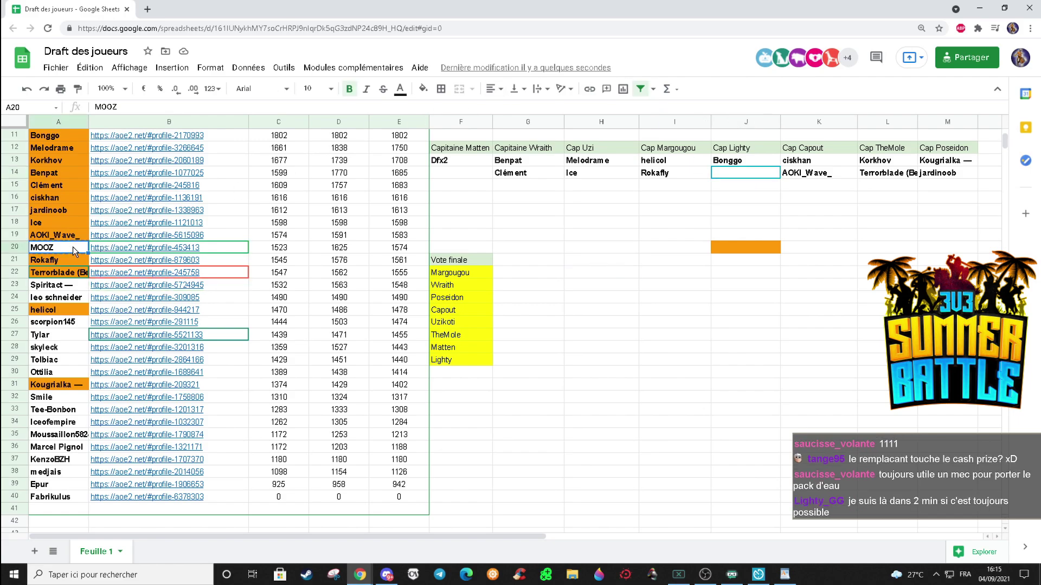
click(459, 173)
key(ctrl+v)
click(65, 247)
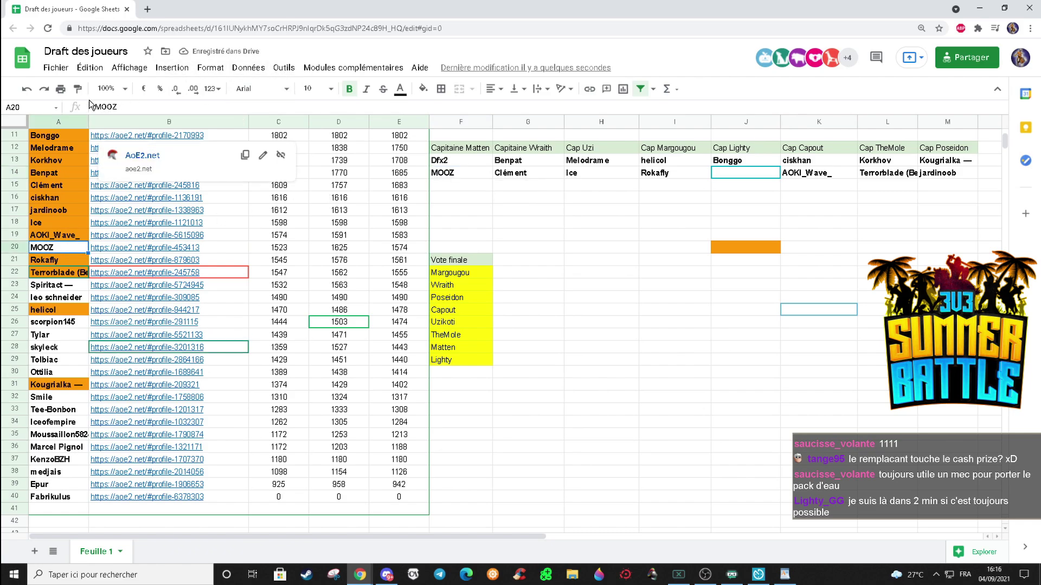
click(423, 89)
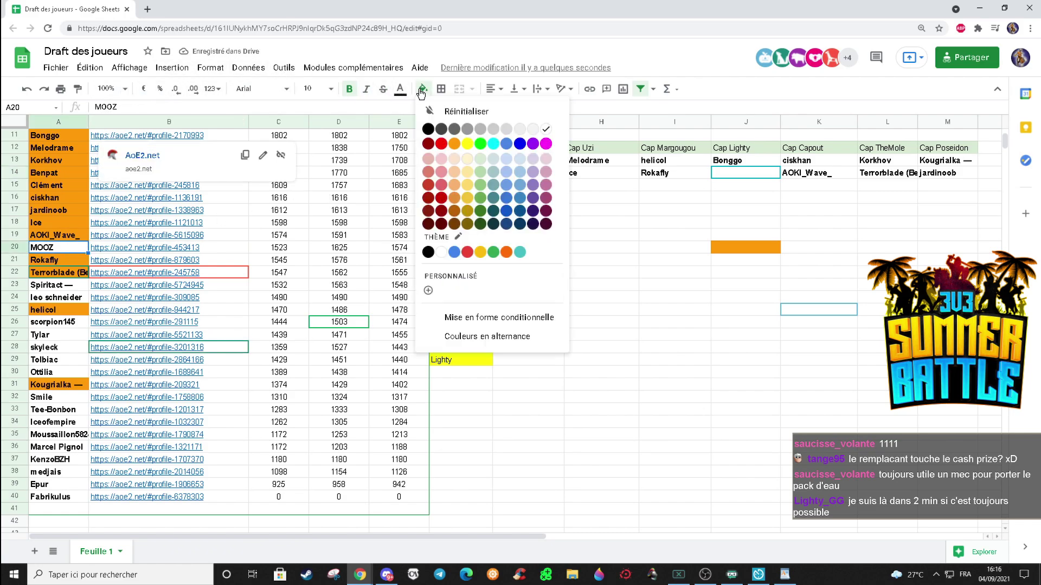
click(455, 149)
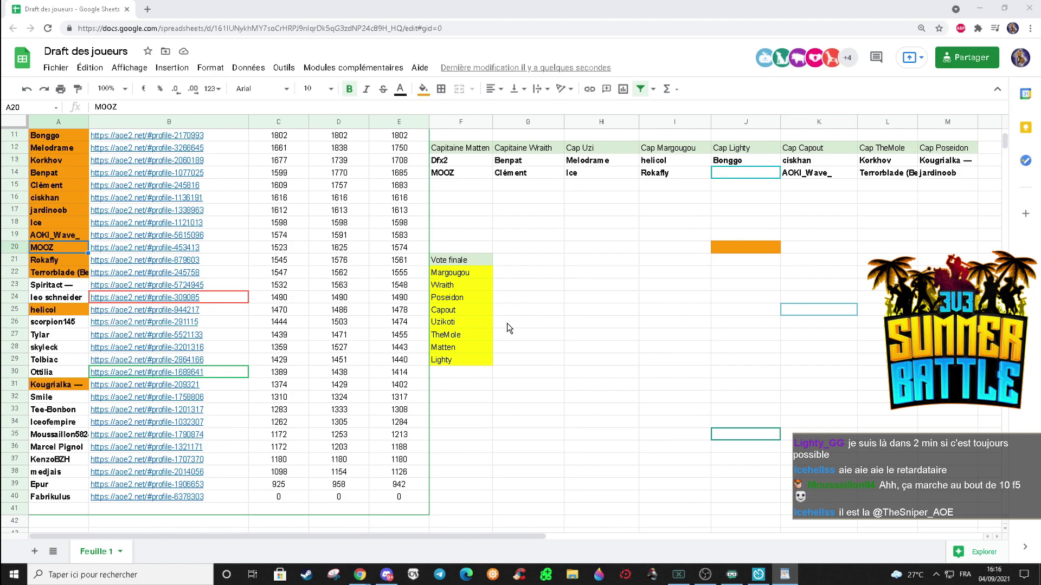
- Copy the player name in A28 to Cap Lighty's second pick slot in J14
click(46, 349)
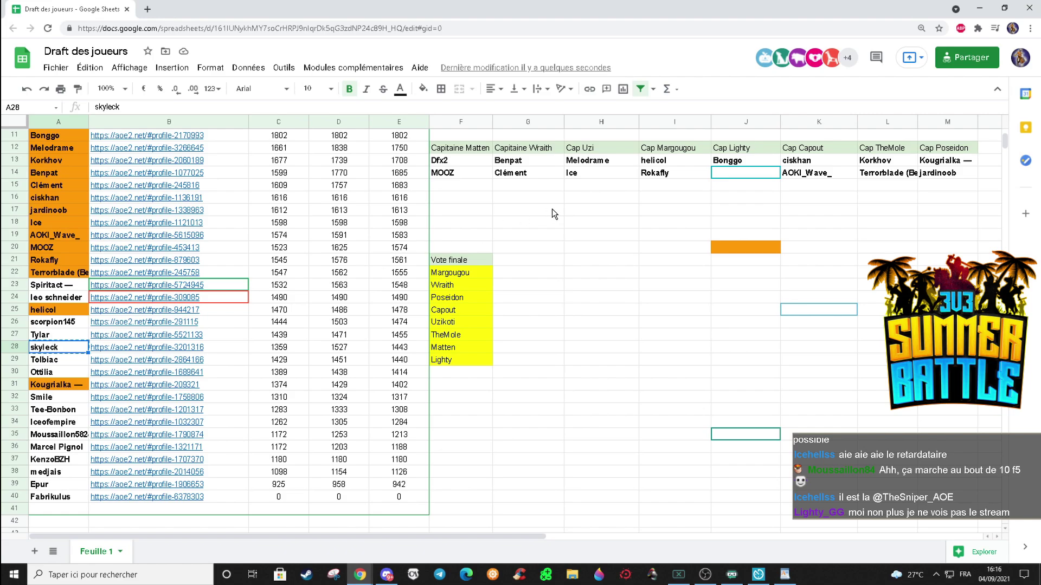
click(744, 173)
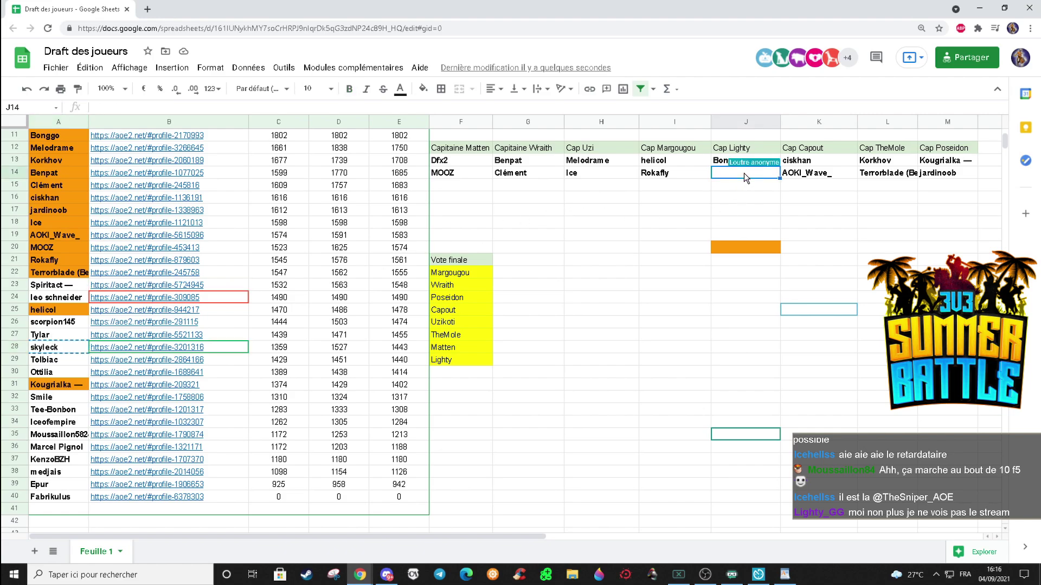
key(ctrl+v)
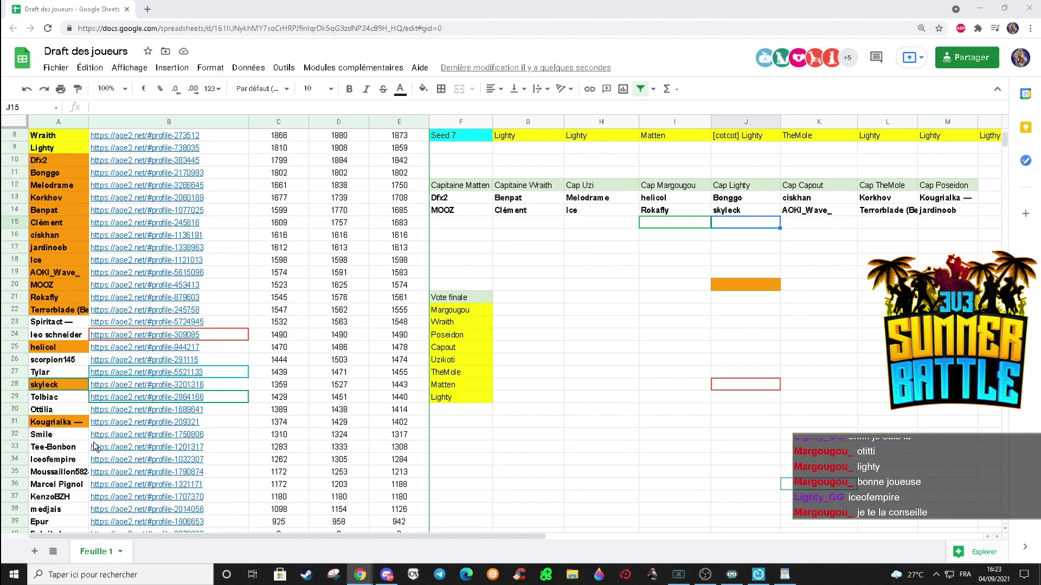
- Copy the player name in A34 to Cap Lighty's third pick slot in J15
click(63, 462)
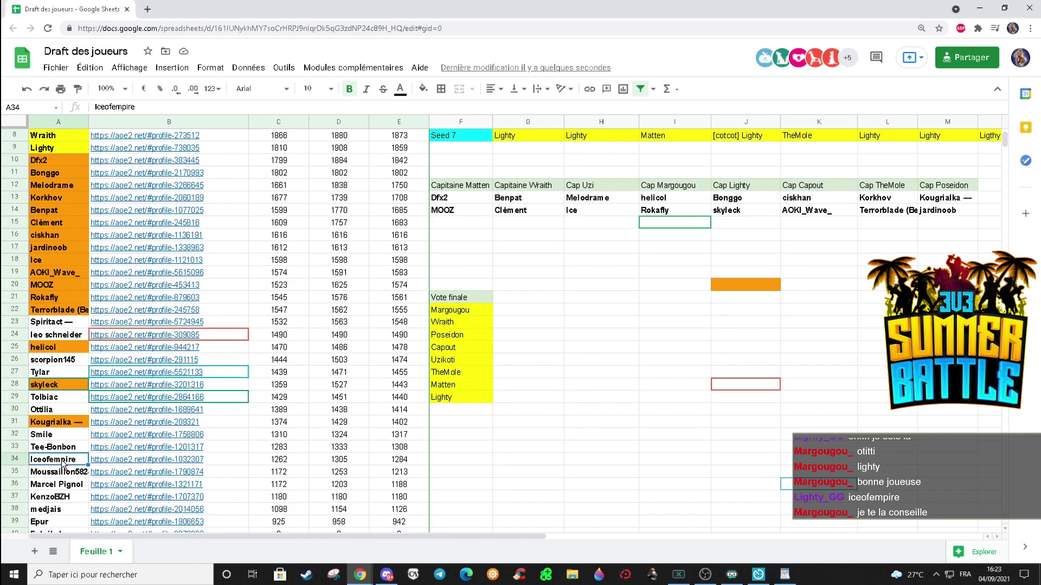
click(751, 224)
key(ctrl+v)
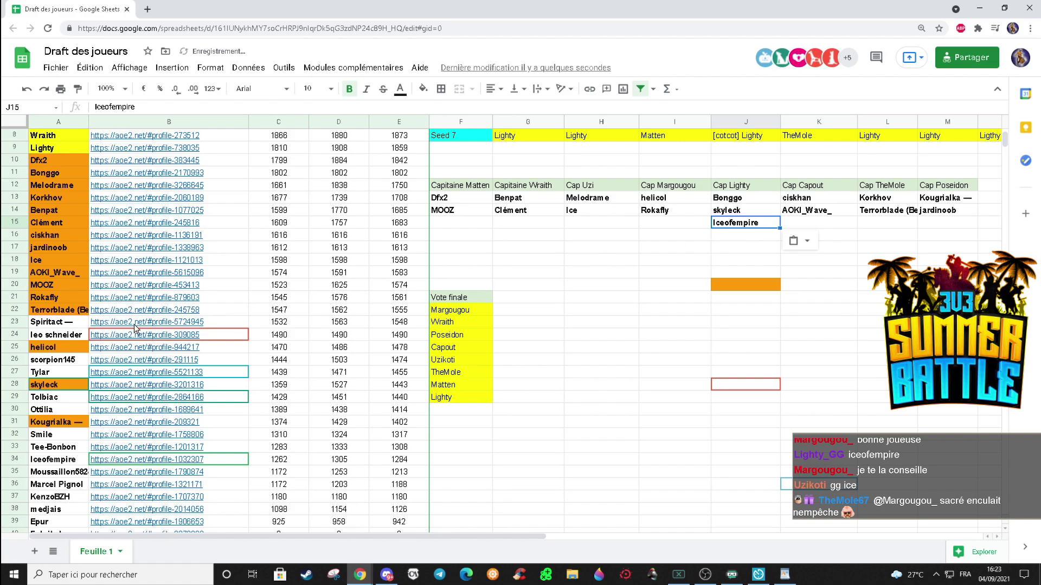
- Copy the player name in A30 to Capitaine Matten's third pick slot in F15 and fill A30 with orange
click(61, 411)
key(ctrl+c)
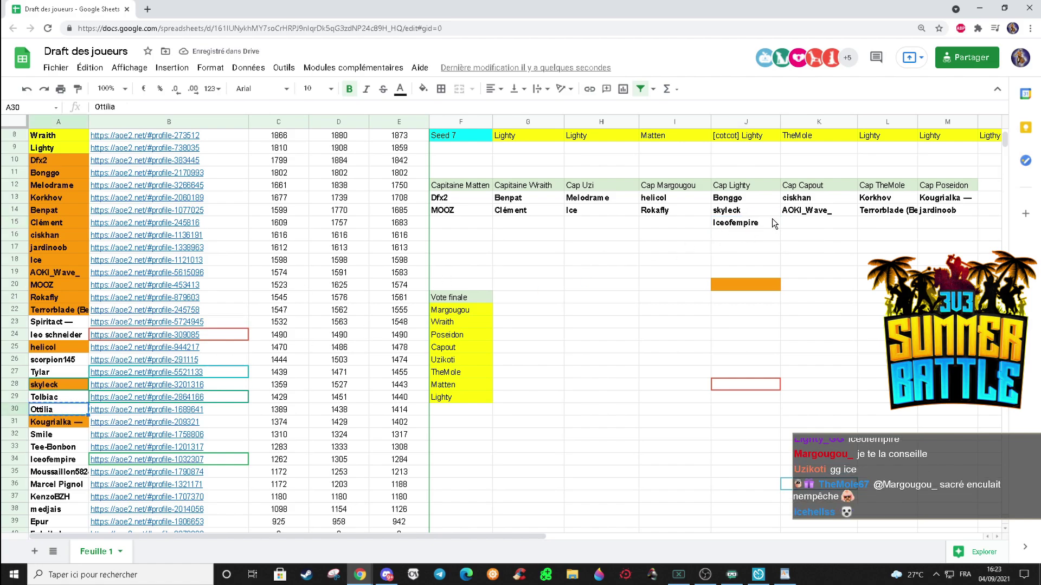
click(468, 223)
key(ctrl+v)
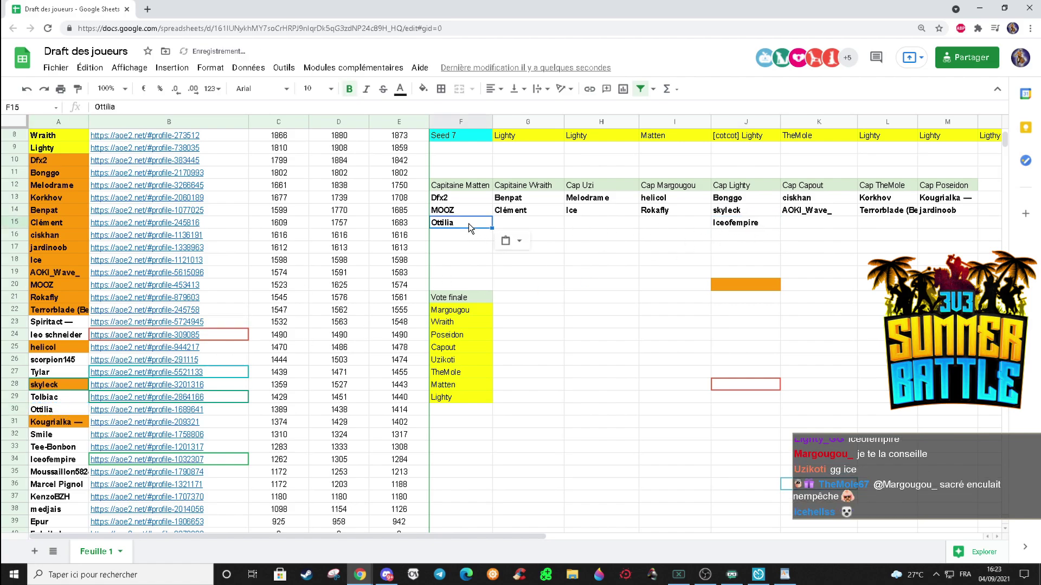
click(69, 410)
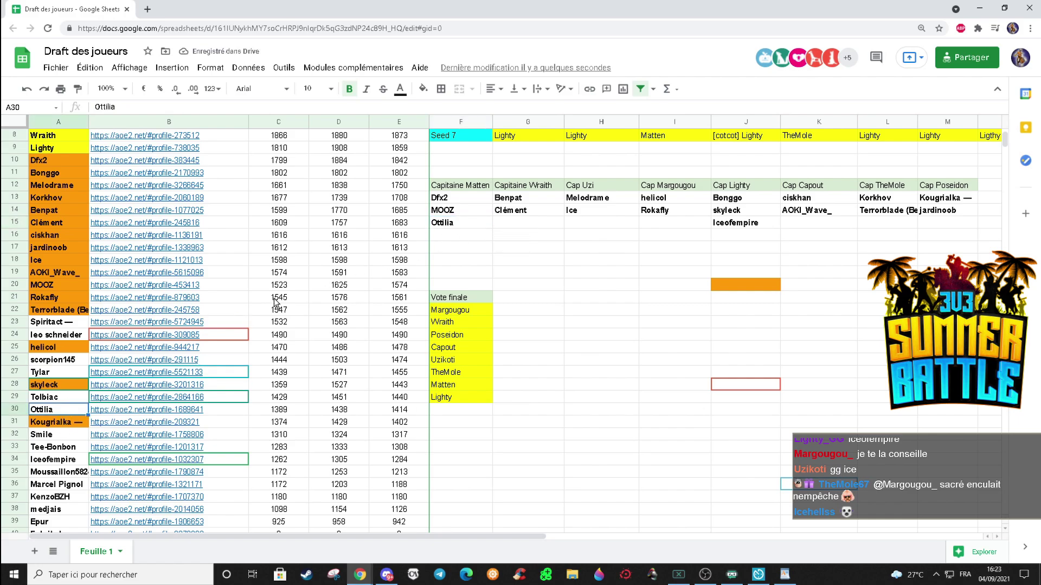
click(416, 93)
click(454, 145)
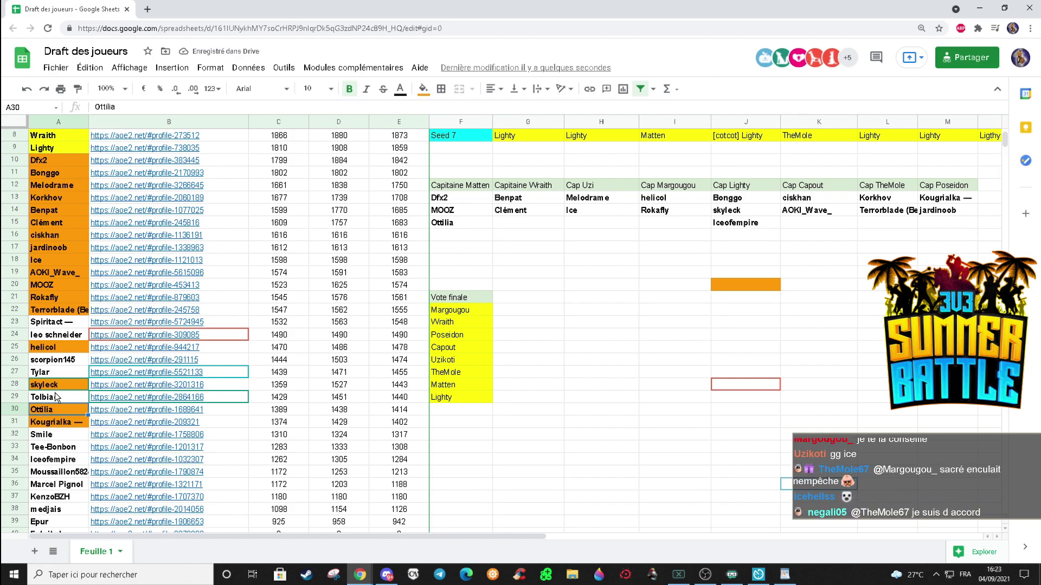
- Mark the drafted player in A34 by filling the cell with orange
scroll(70, 369, down, 1)
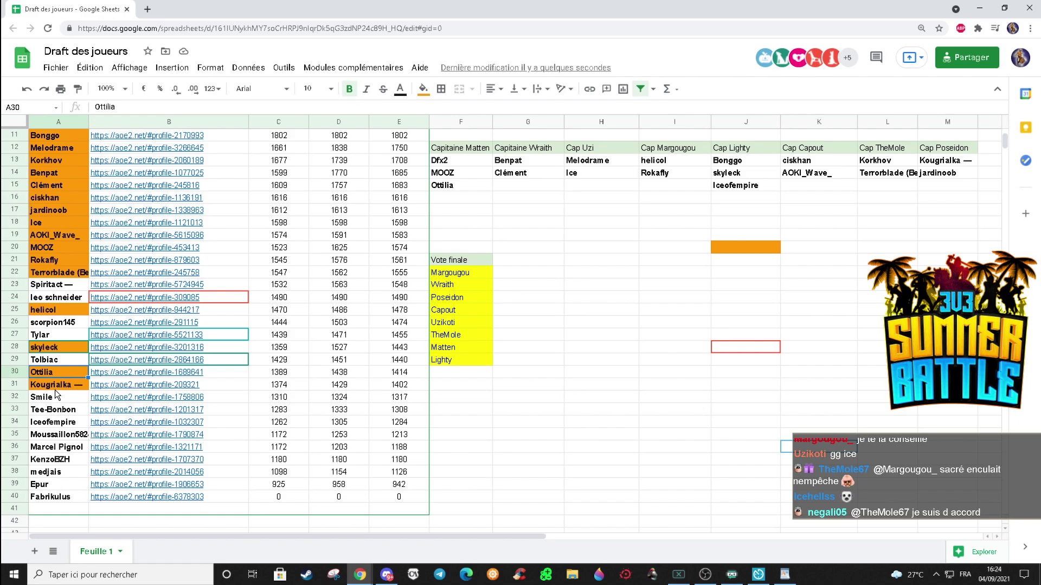
click(57, 422)
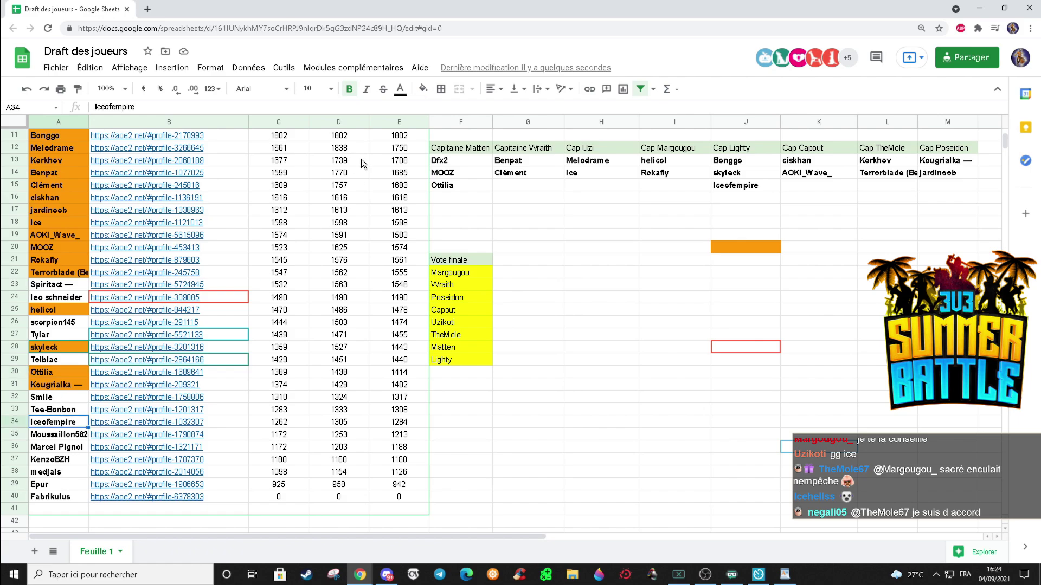
click(422, 88)
click(455, 144)
click(659, 321)
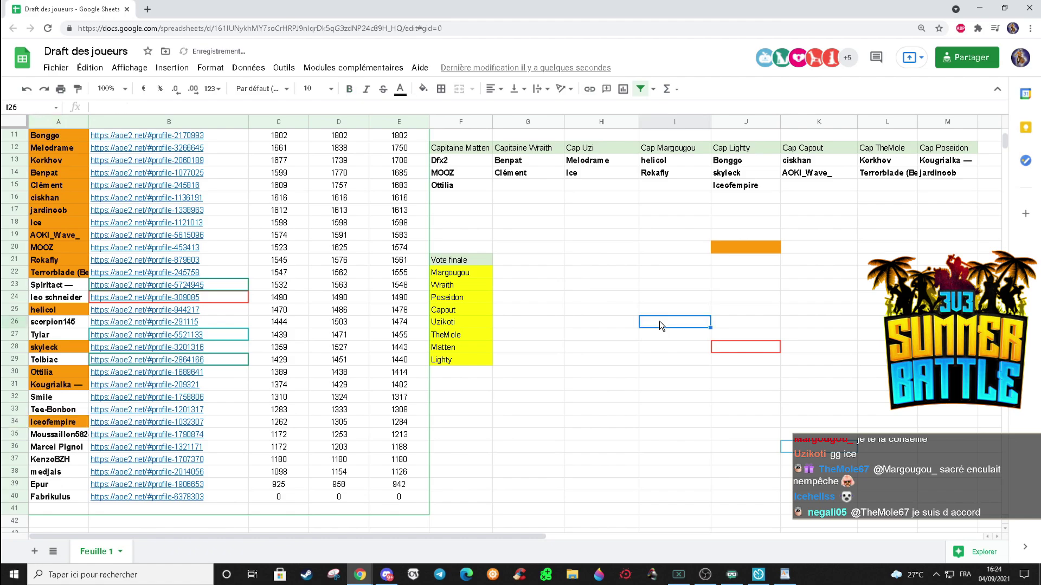
click(614, 248)
scroll(600, 271, up, 1)
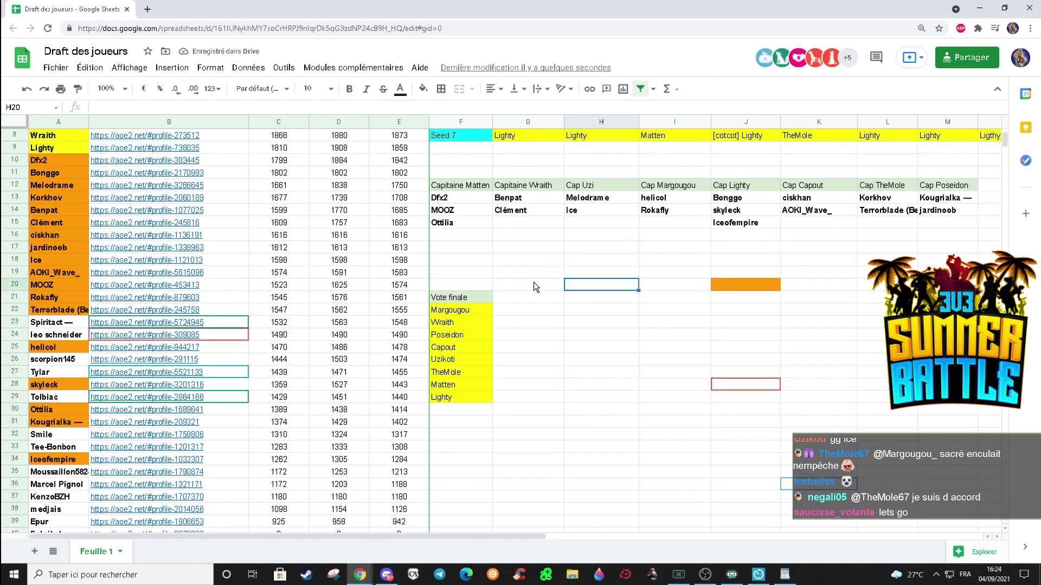
click(474, 373)
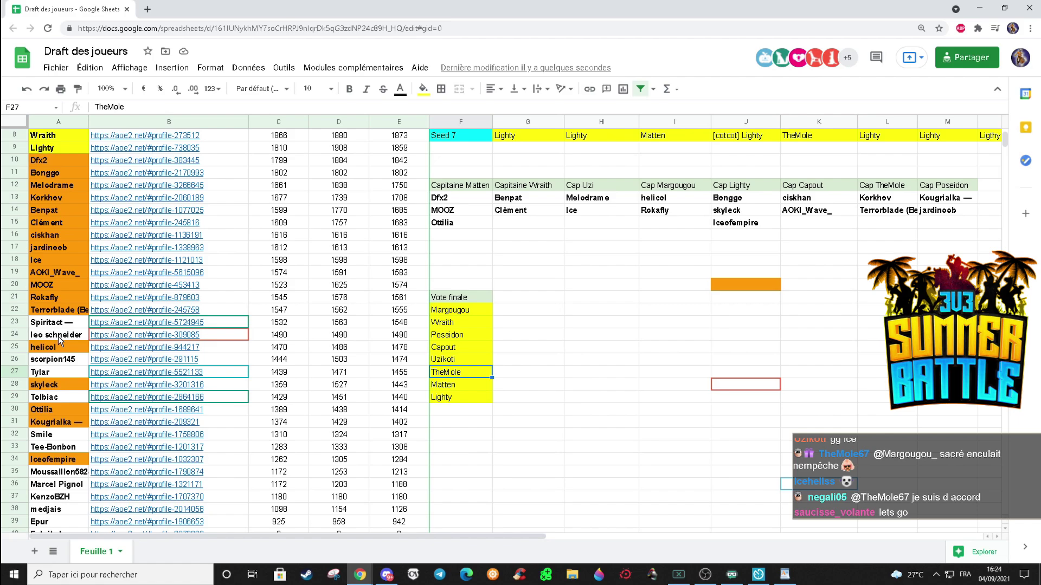
- Open the AoE2.net profile linked in B24, review its ratings, rating graph and recent matches, and close the profile
mouse_move(182, 339)
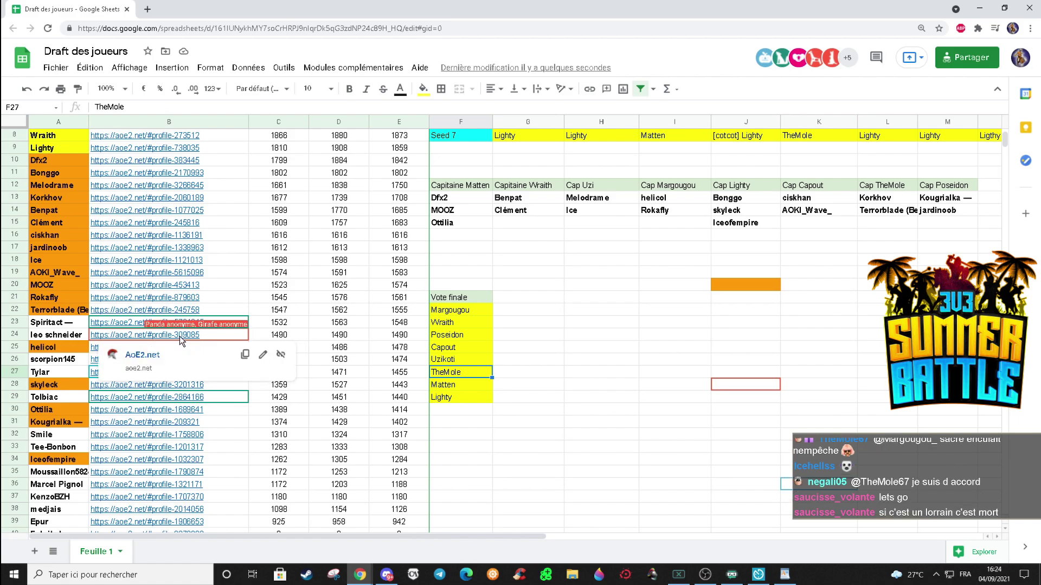
click(181, 337)
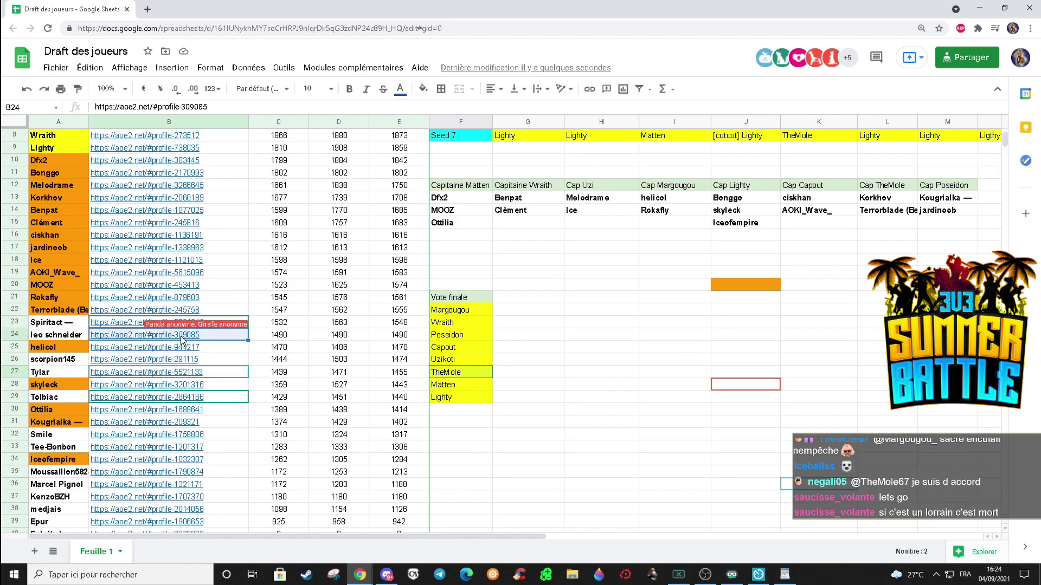
click(145, 353)
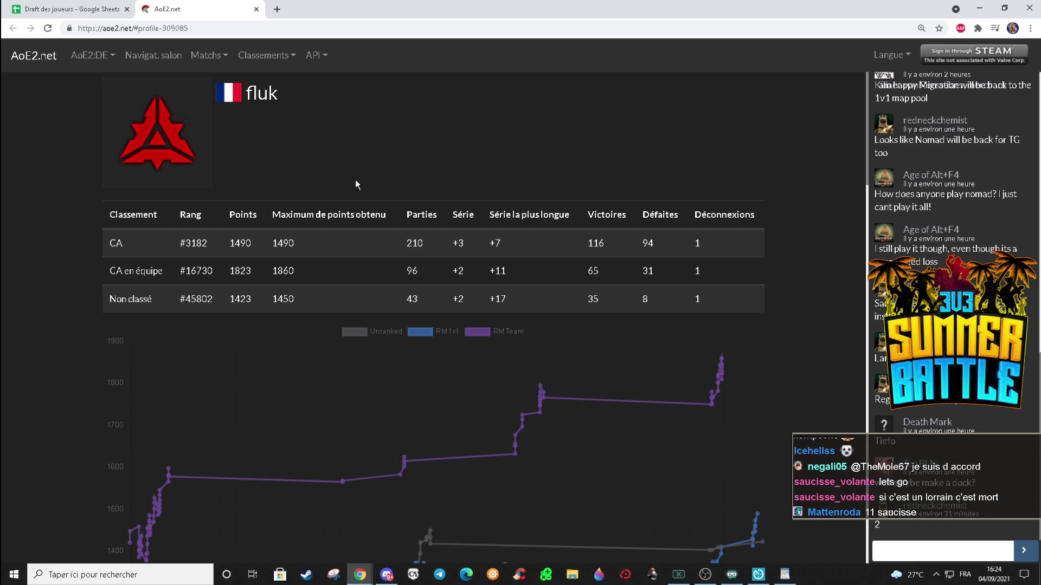
scroll(355, 180, down, 2)
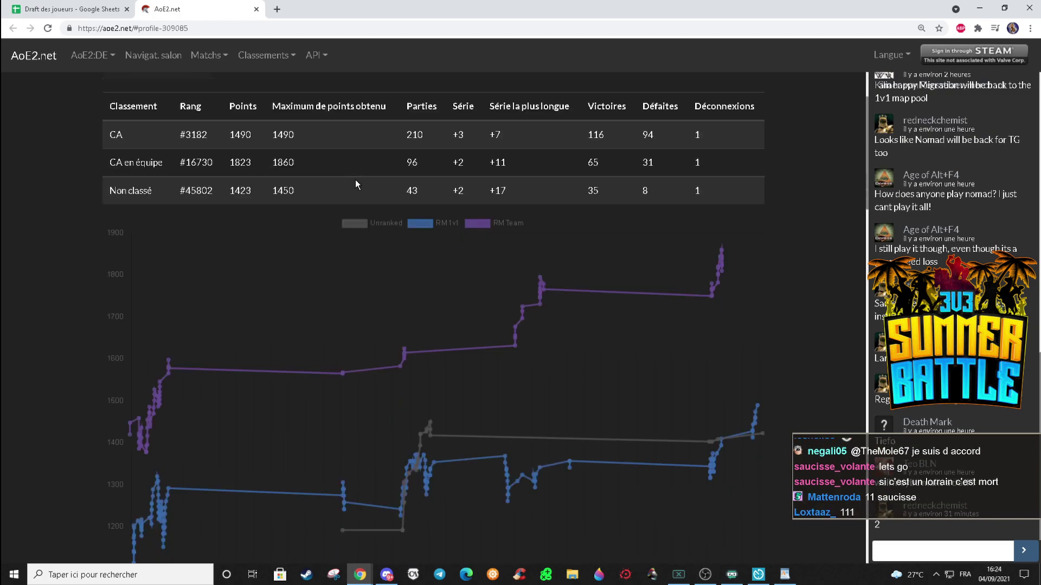
scroll(355, 180, down, 3)
scroll(356, 181, down, 5)
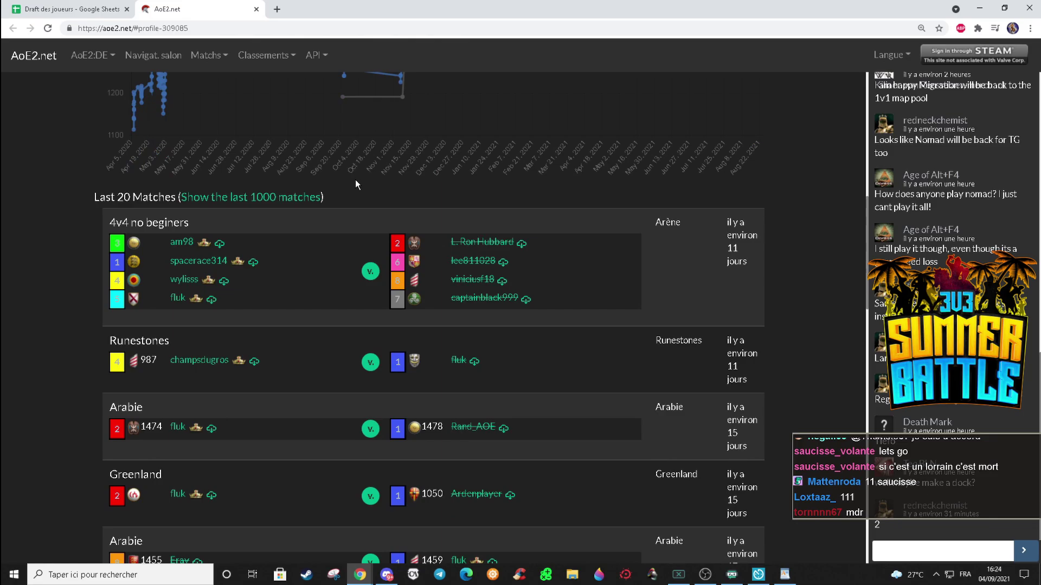
scroll(356, 180, up, 6)
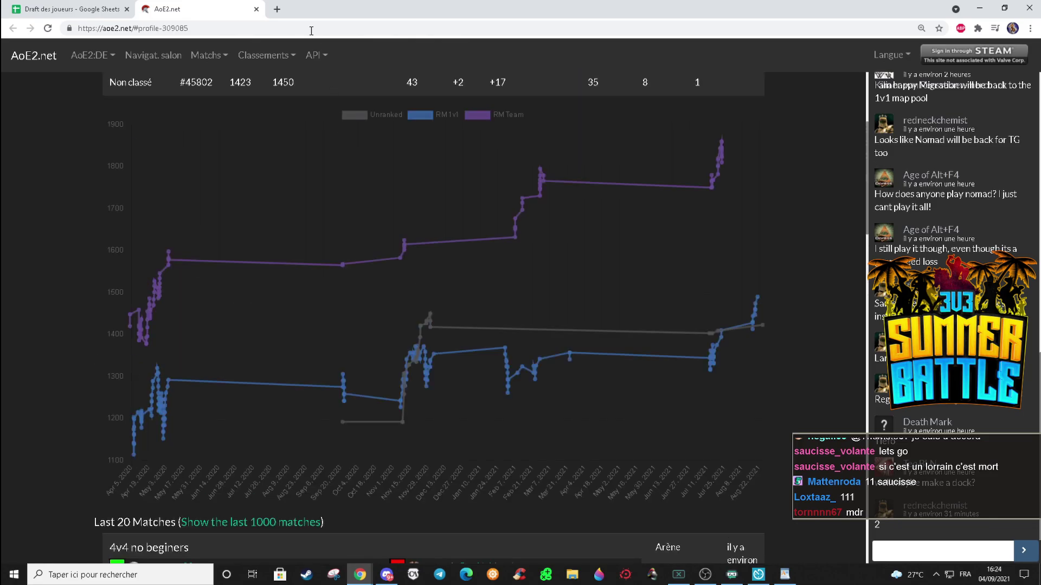
click(257, 10)
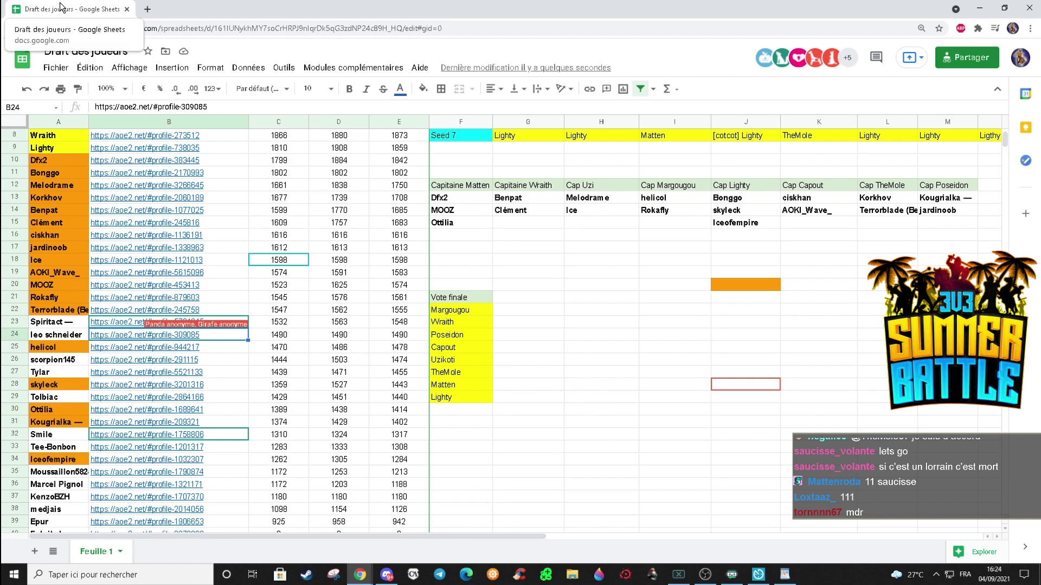
- Check the rating values in C24, D24 and E24 for the undrafted player in row 24
mouse_move(141, 193)
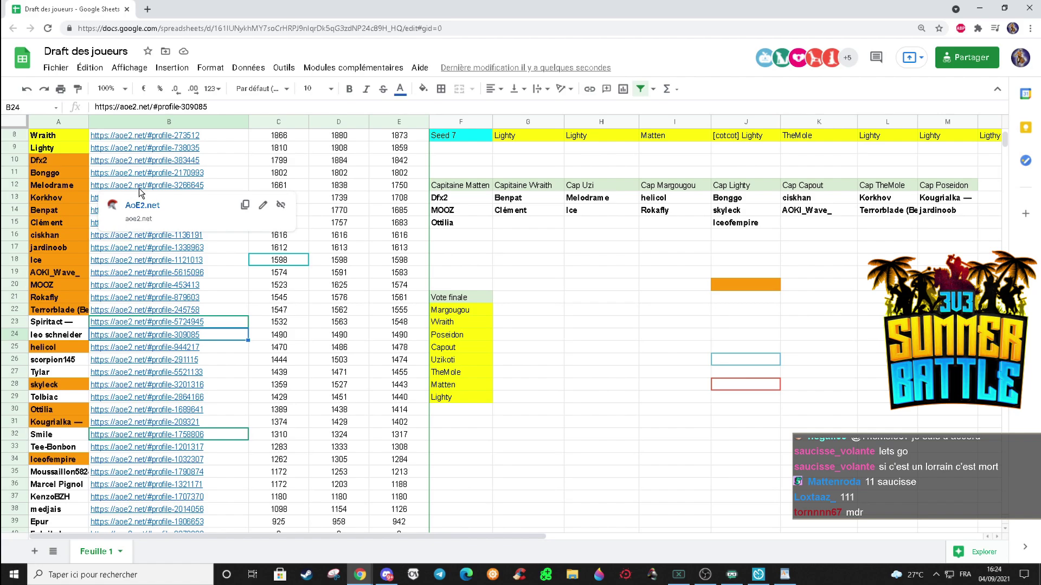
scroll(140, 192, down, 3)
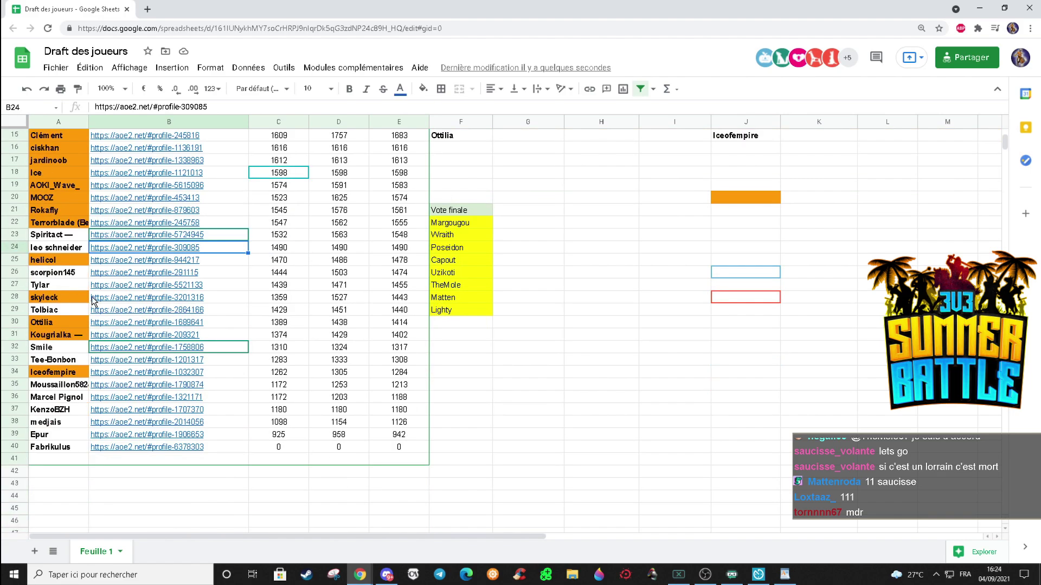
scroll(146, 283, up, 1)
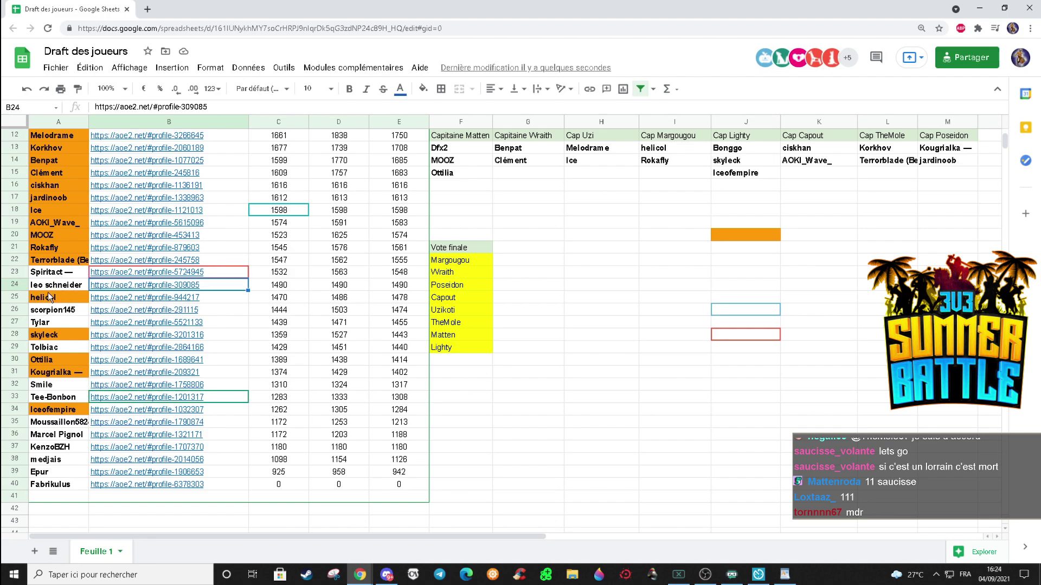
click(288, 287)
click(351, 287)
click(396, 288)
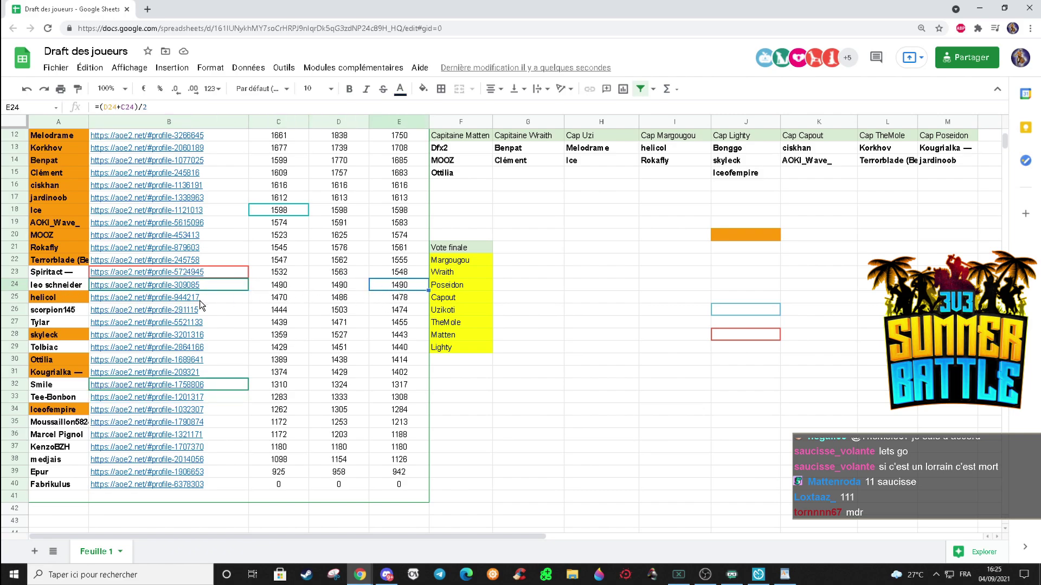
- Compare the undrafted players in A26, A27, A29, A32 and A33 of the player list
click(69, 310)
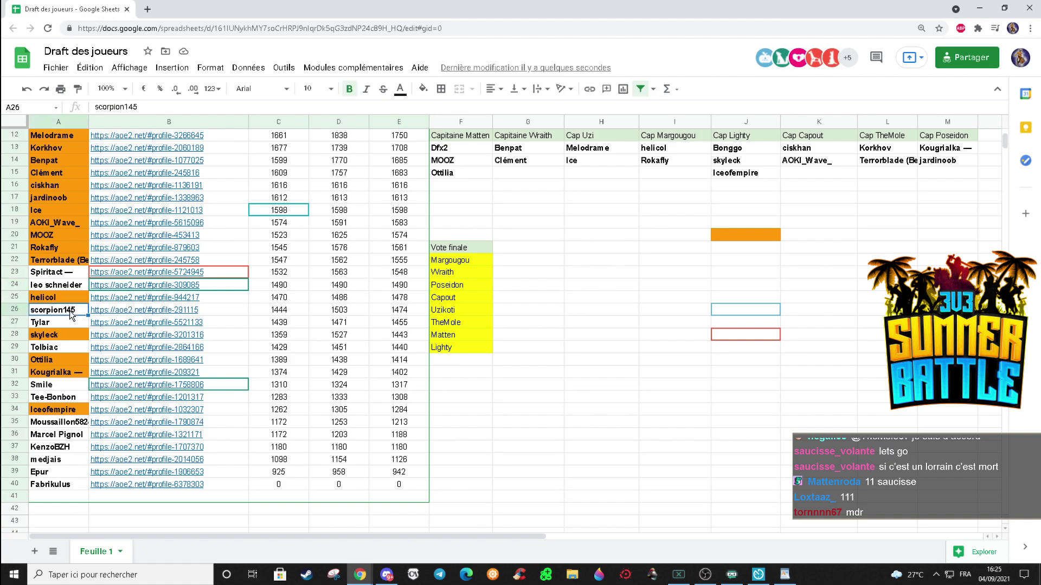
click(66, 326)
click(69, 311)
click(72, 323)
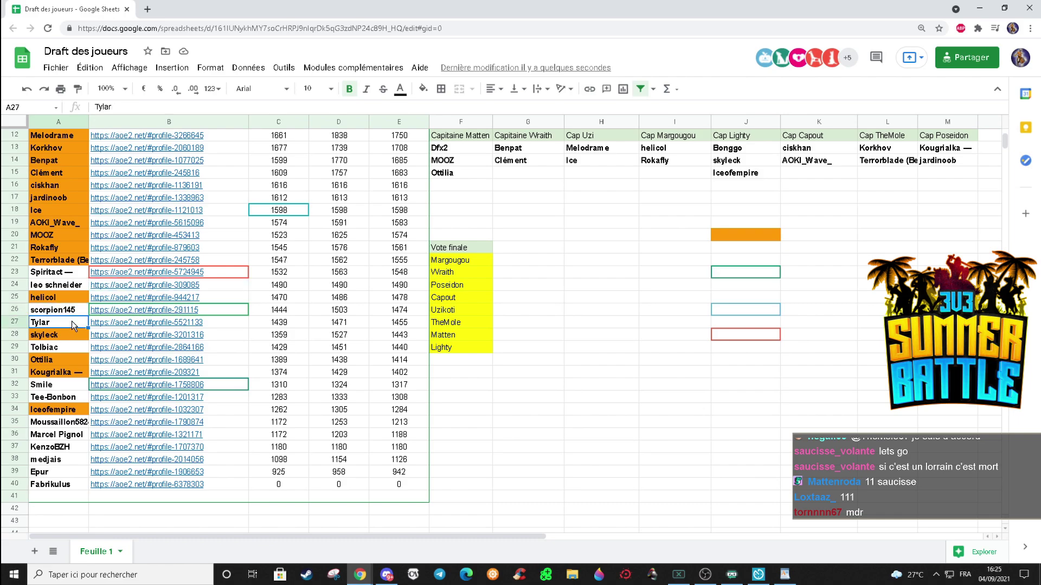
click(73, 307)
click(65, 327)
click(62, 347)
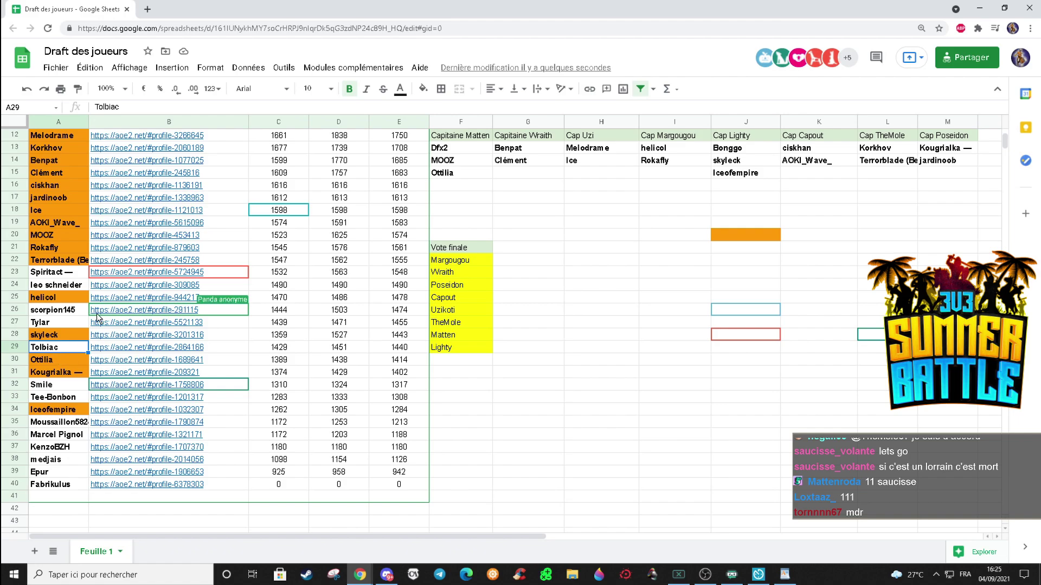
click(71, 319)
click(70, 349)
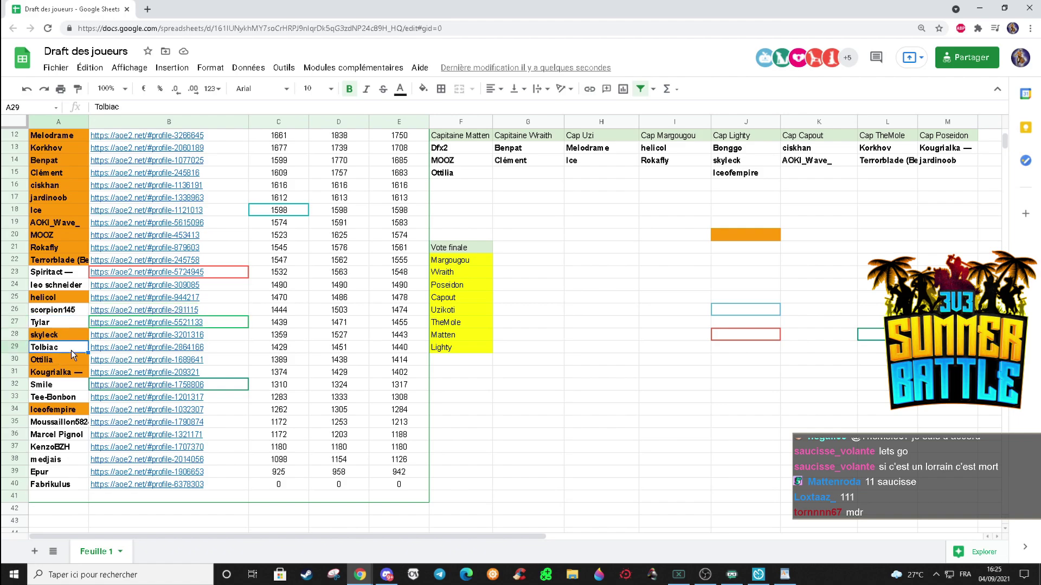
click(67, 386)
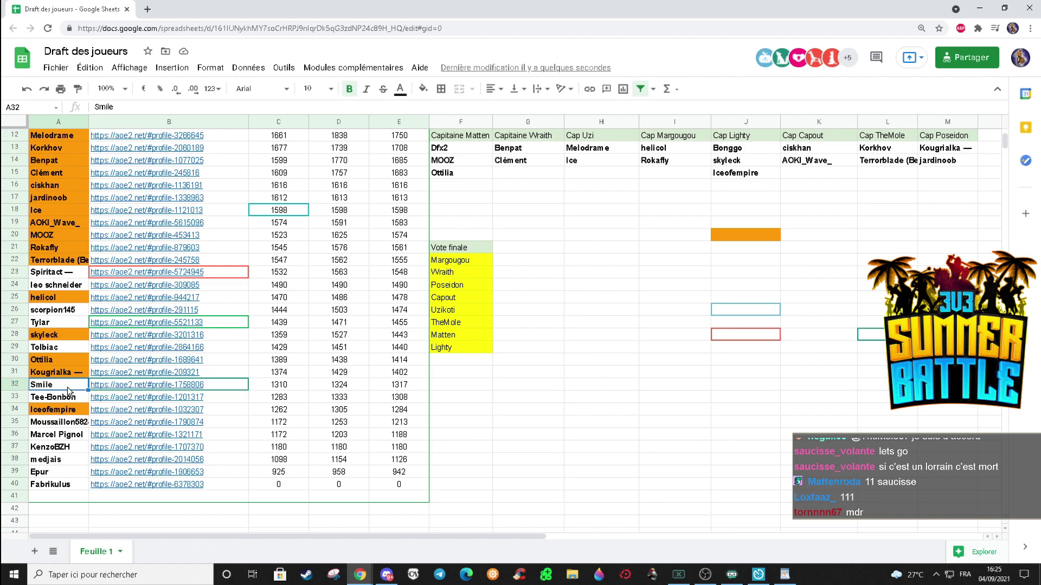
click(69, 400)
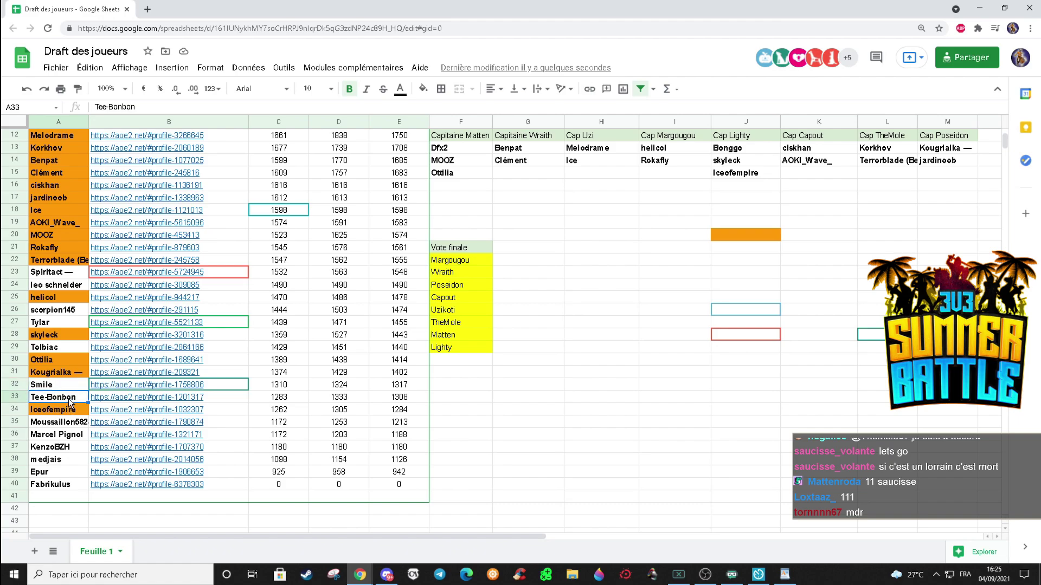
- Review the undrafted players in A35 to A40, including the rating values in row 37
click(68, 426)
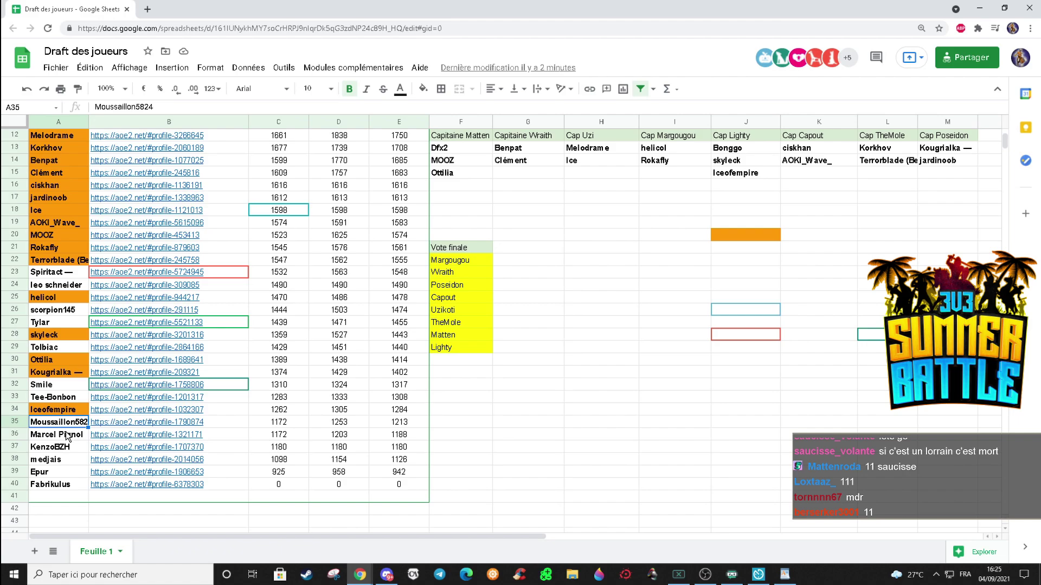
click(67, 436)
click(67, 447)
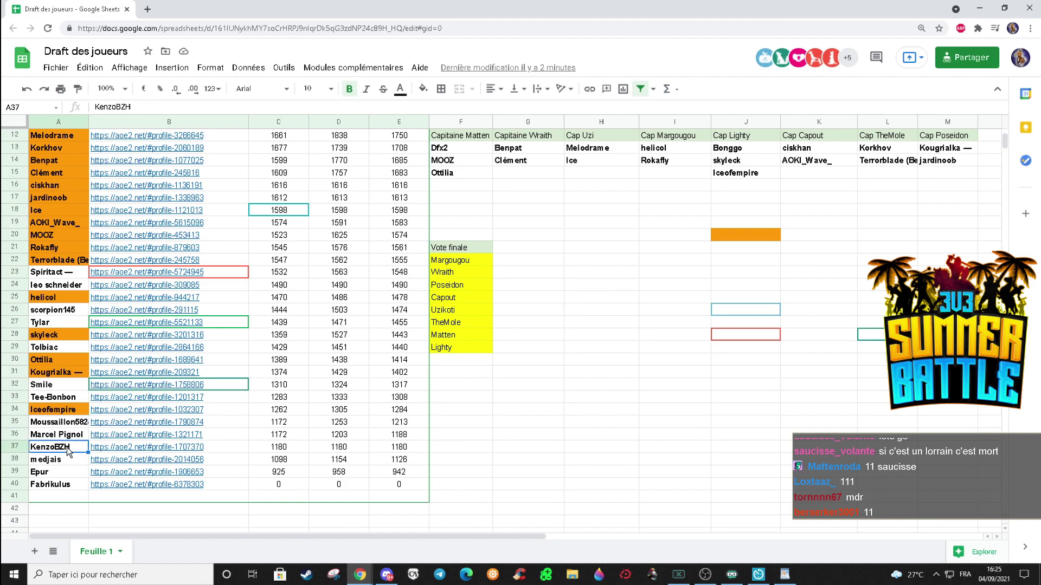
click(282, 452)
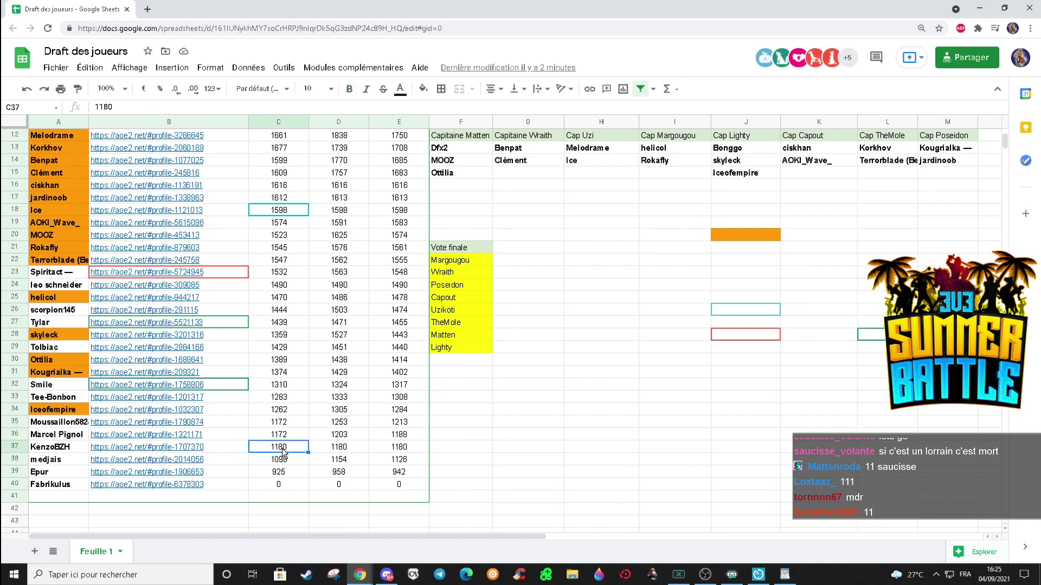
click(347, 449)
click(398, 450)
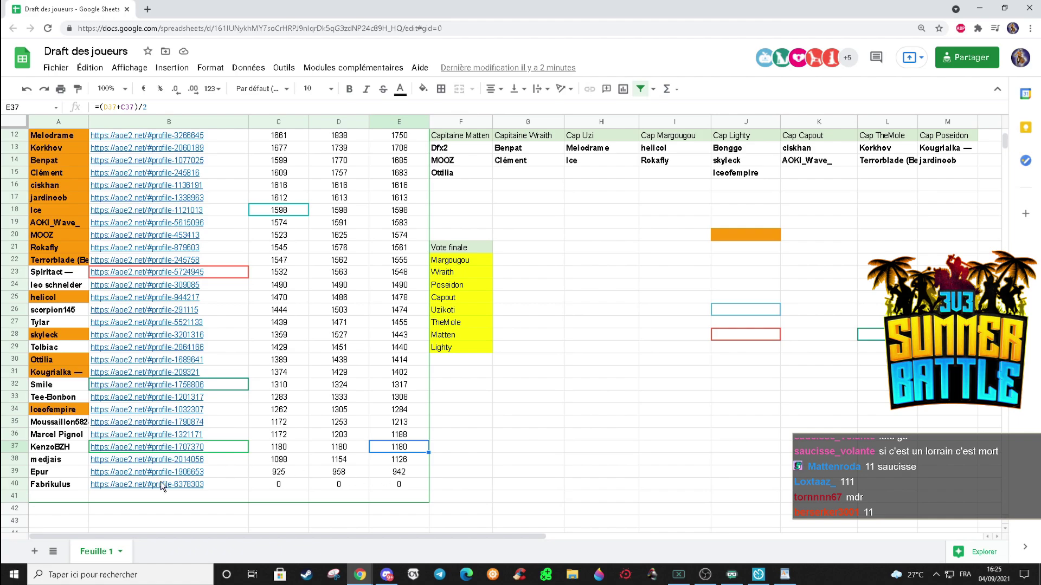
click(65, 472)
click(74, 450)
click(70, 460)
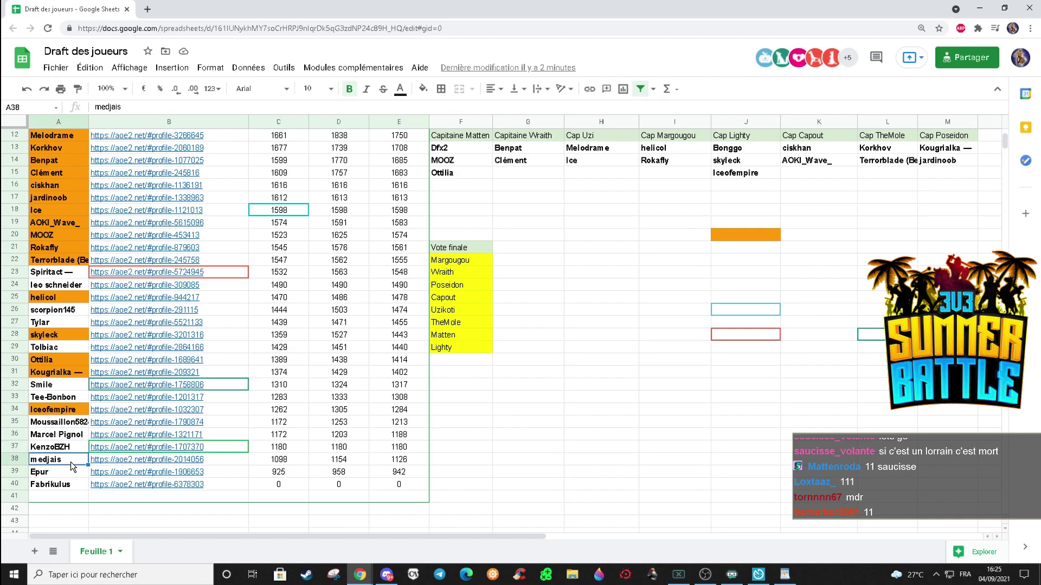
click(67, 473)
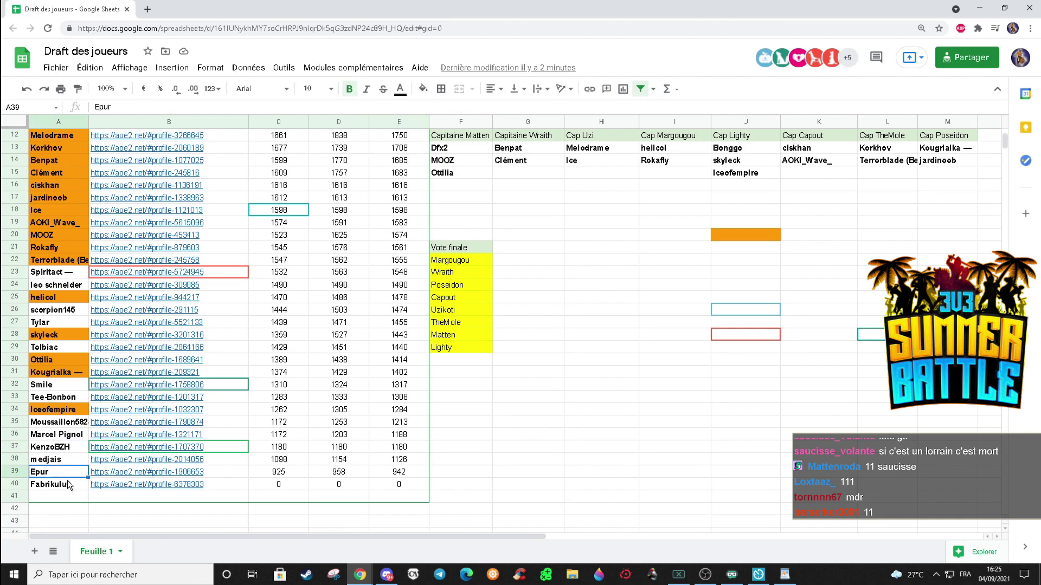
click(67, 485)
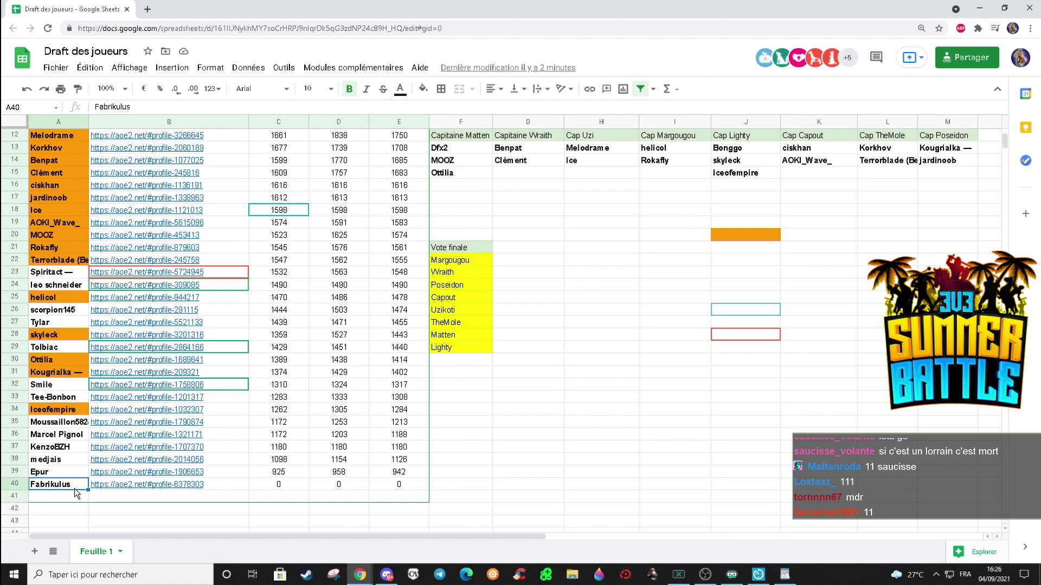
- Copy the player name in A24 to Cap TheMole's third pick slot in L15
click(66, 286)
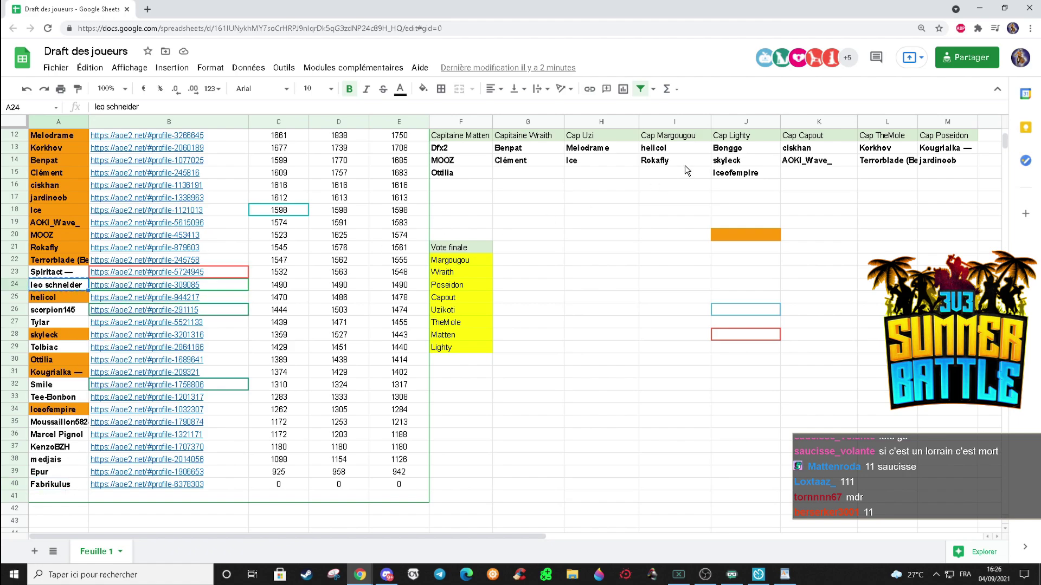
click(876, 167)
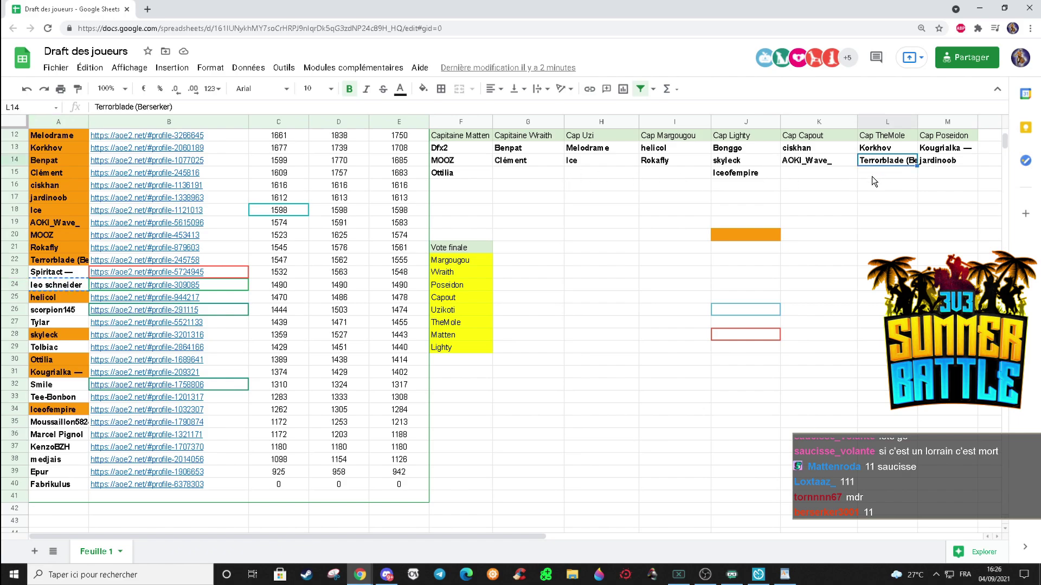
click(872, 176)
text(leo schneider)
click(854, 272)
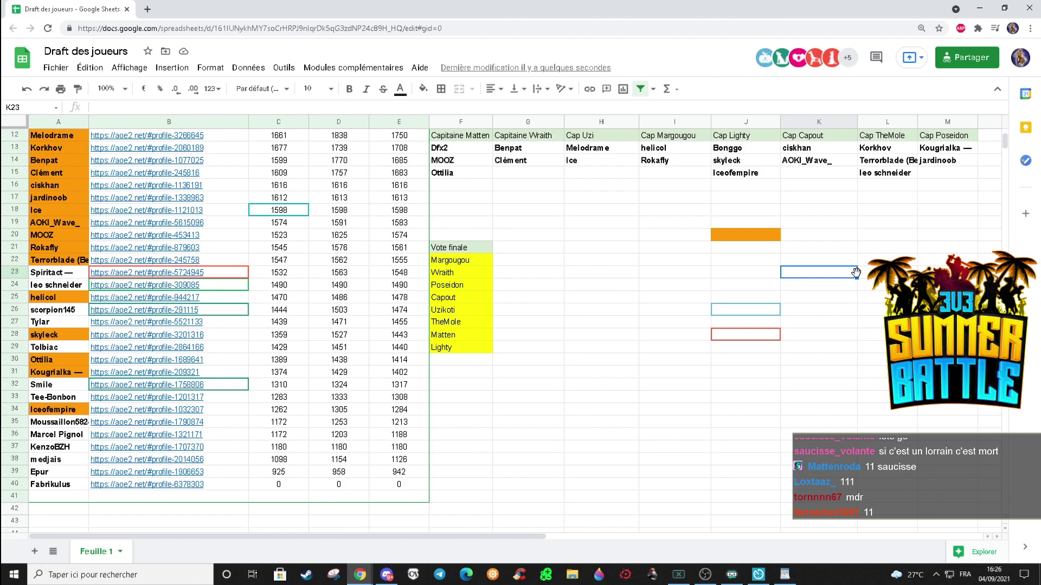
- Copy the player name in A27 to Cap Uzi's third pick slot in H15 and fill A27 with orange
click(66, 324)
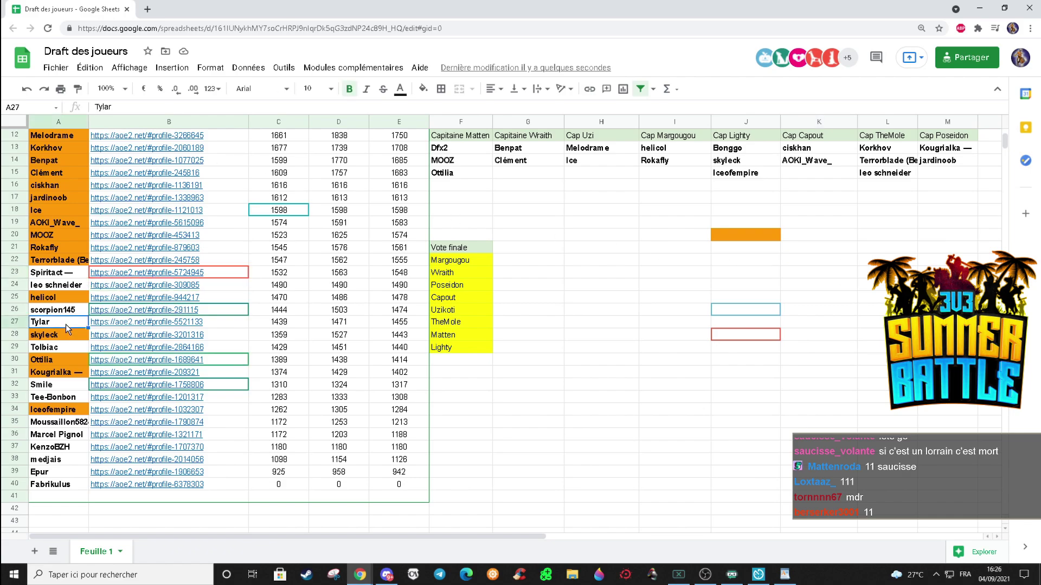
click(592, 173)
text(Tylar)
click(74, 323)
click(423, 88)
click(451, 172)
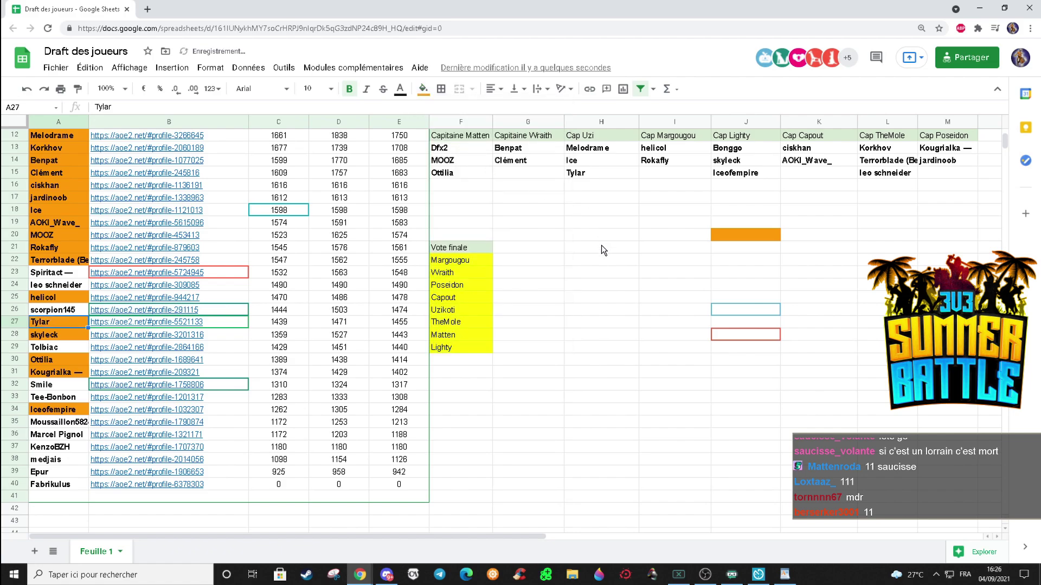
click(607, 240)
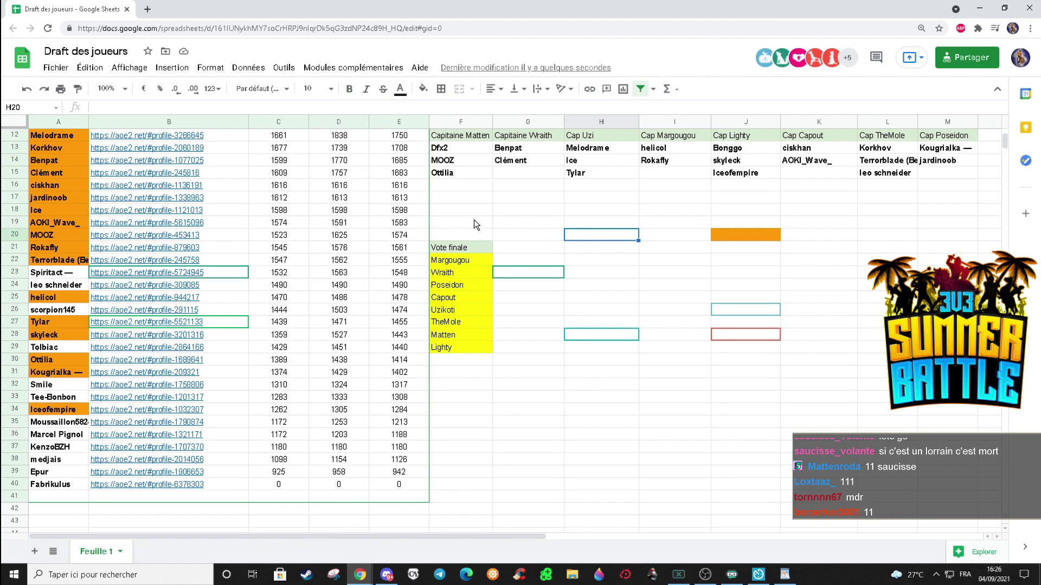
- Copy the player name in A29 to Cap Capout's third pick slot in K15 and fill A29 with orange
click(72, 347)
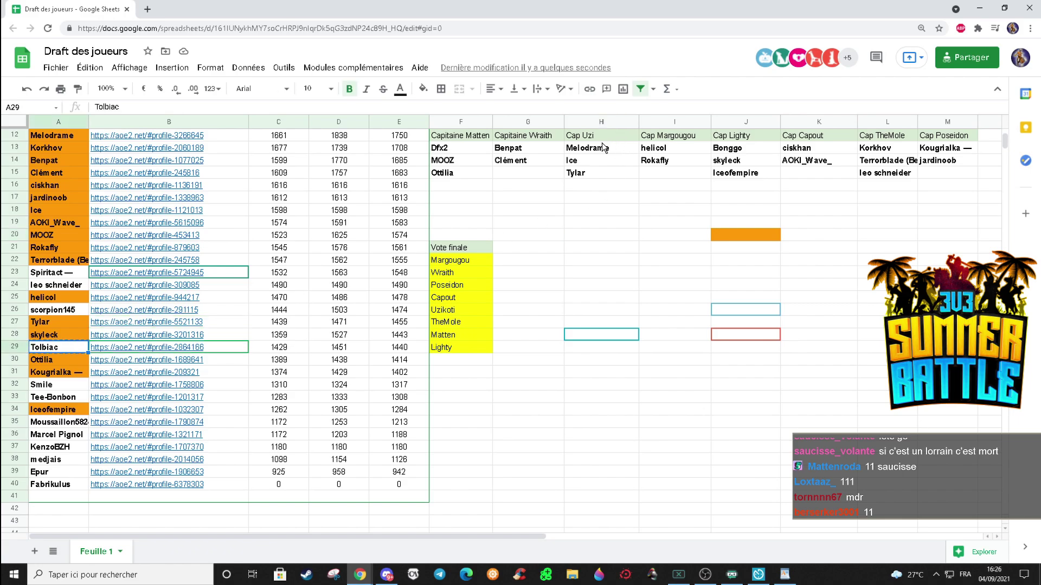
key(ctrl+c)
click(800, 173)
key(ctrl+v)
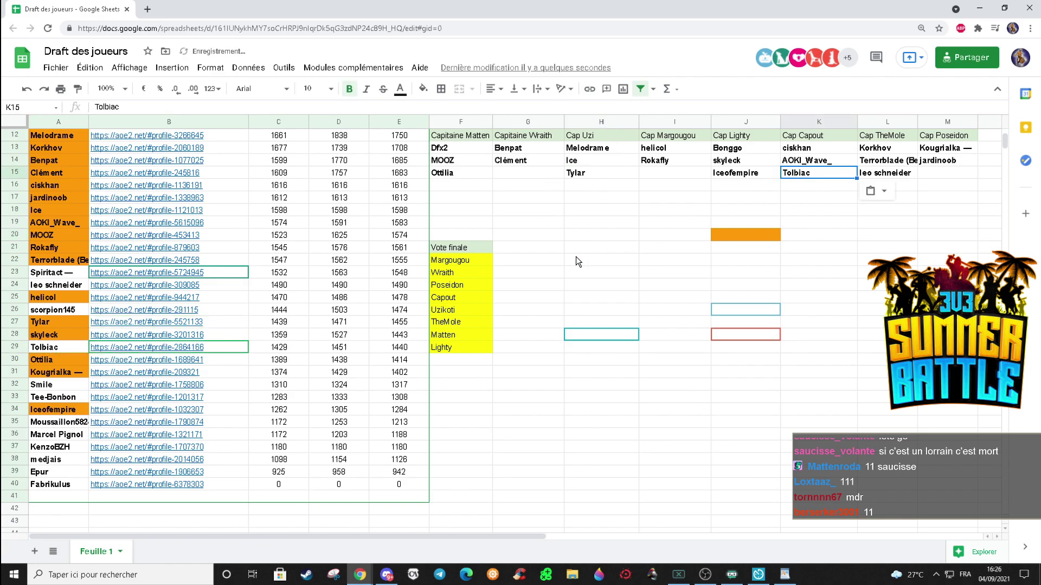
click(66, 350)
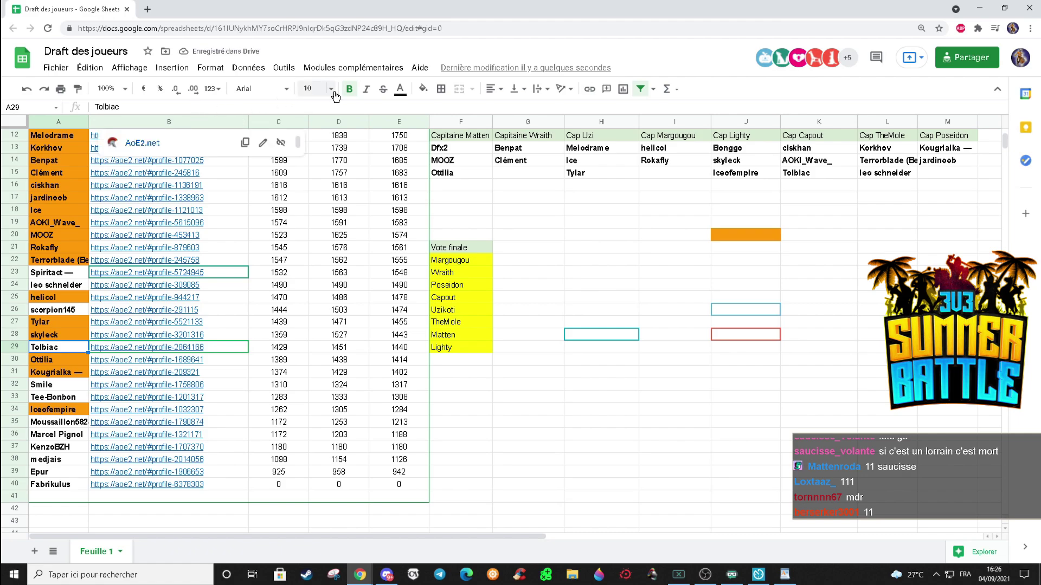
click(423, 90)
click(454, 143)
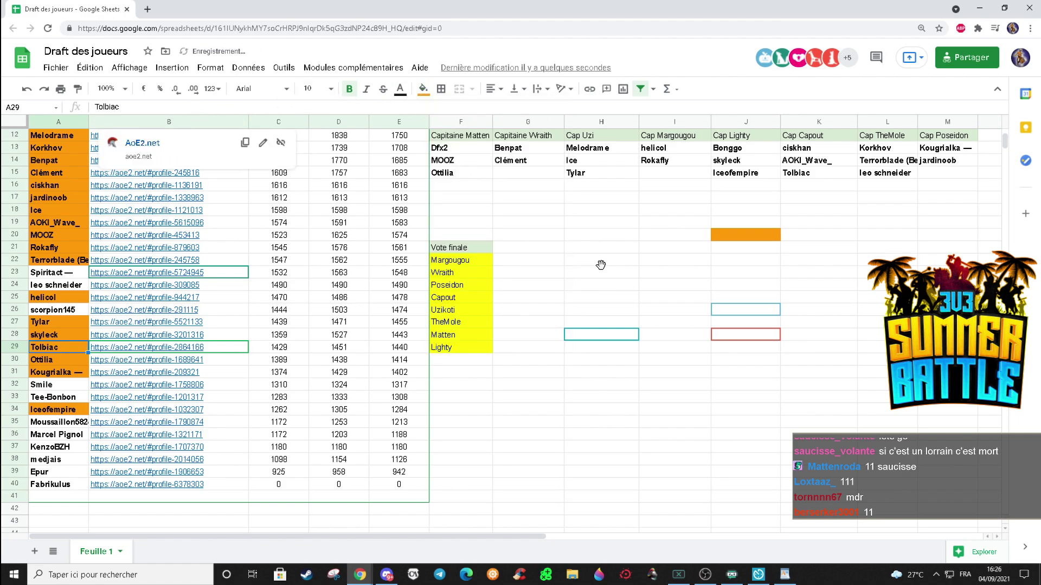
click(602, 263)
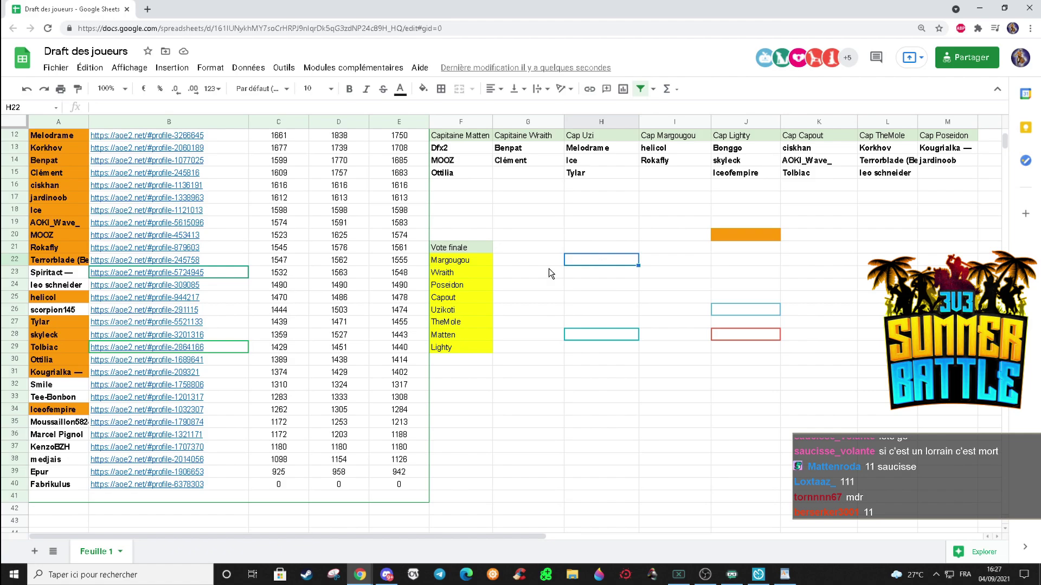
- Fill the already drafted player's name cell A24 with orange
click(120, 286)
click(83, 286)
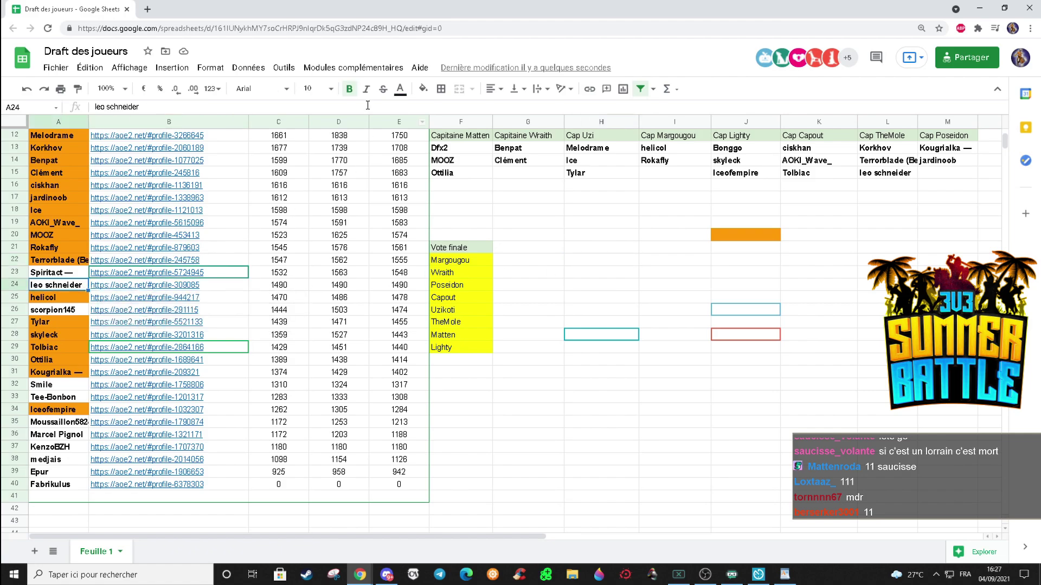
click(423, 88)
click(453, 151)
click(612, 259)
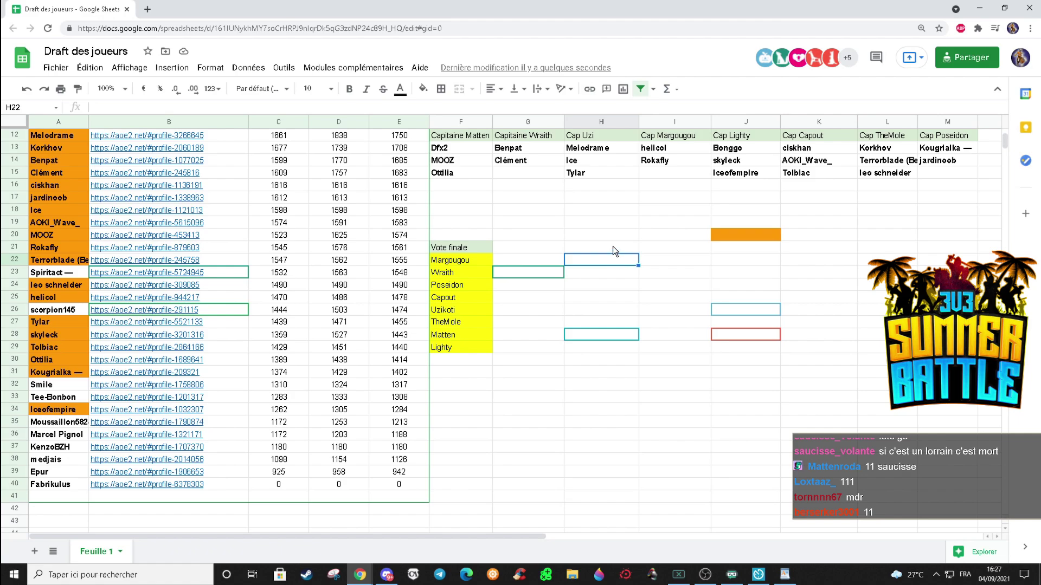
- Copy the player name in A26 to Cap Poseidon's third pick slot in M15 and fill A26 with orange
click(75, 311)
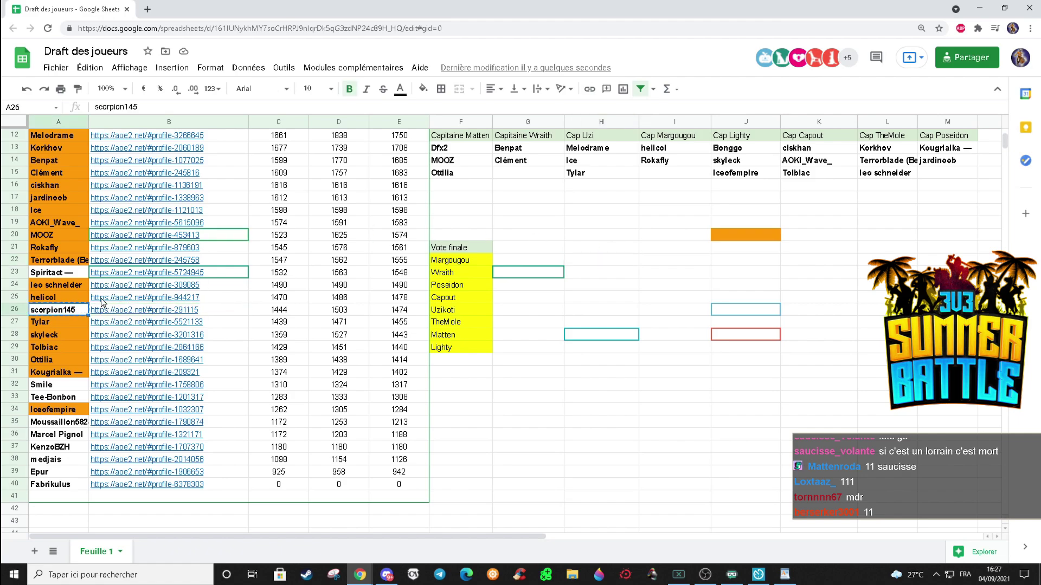
click(956, 177)
key(ctrl+v)
click(55, 312)
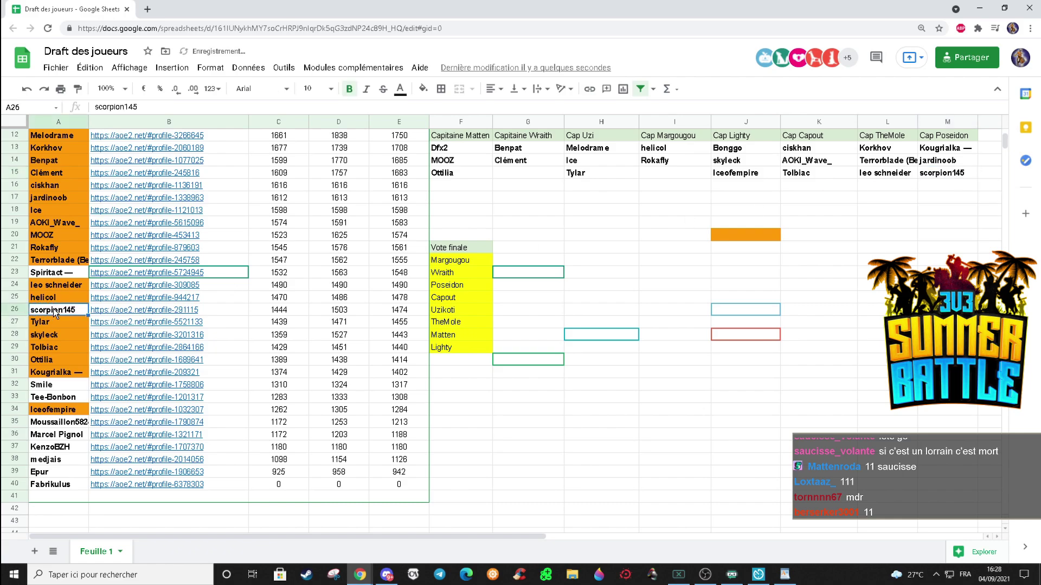
click(423, 88)
click(459, 105)
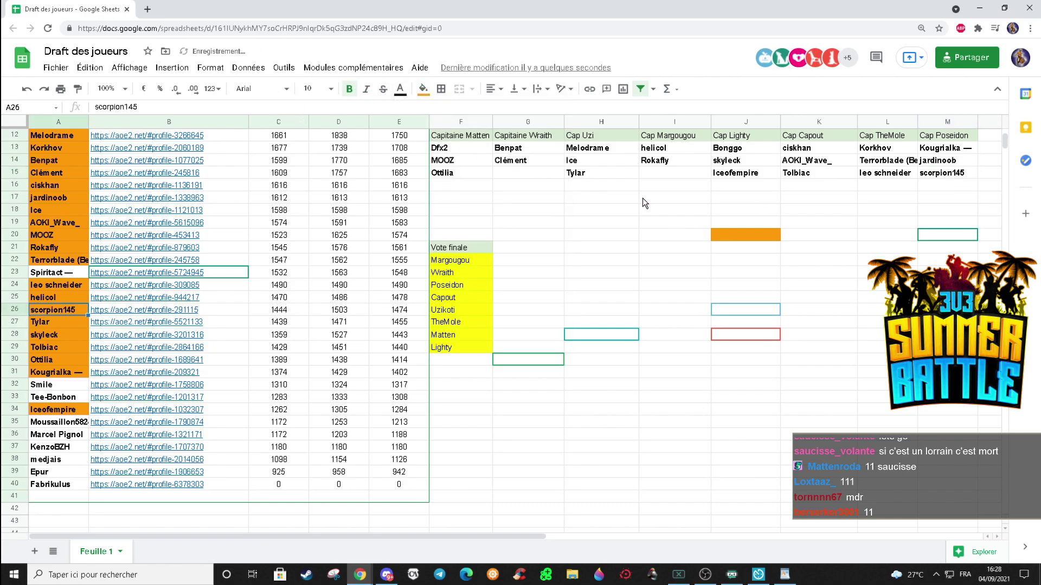
click(933, 268)
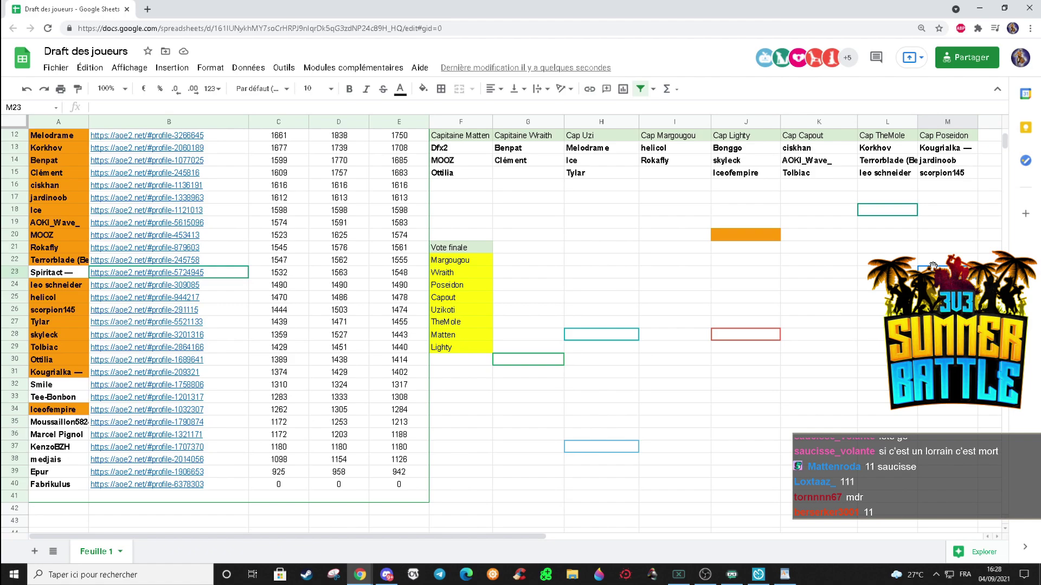
- Copy the player name in A33 to Capitaine Wraith's third pick slot in G15 and fill A33 with orange
click(70, 400)
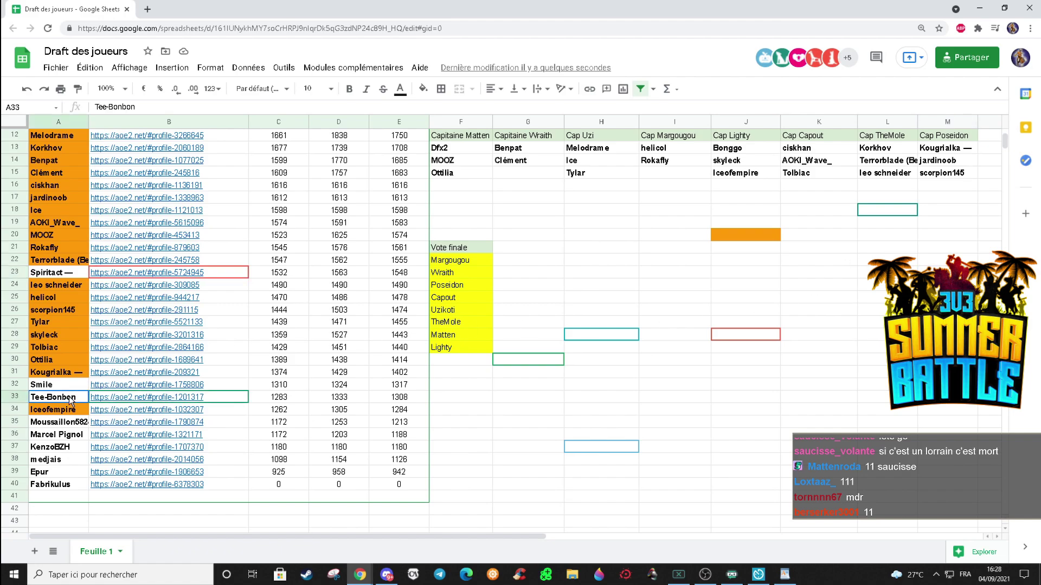
key(ctrl+c)
click(522, 174)
key(ctrl+v)
click(65, 401)
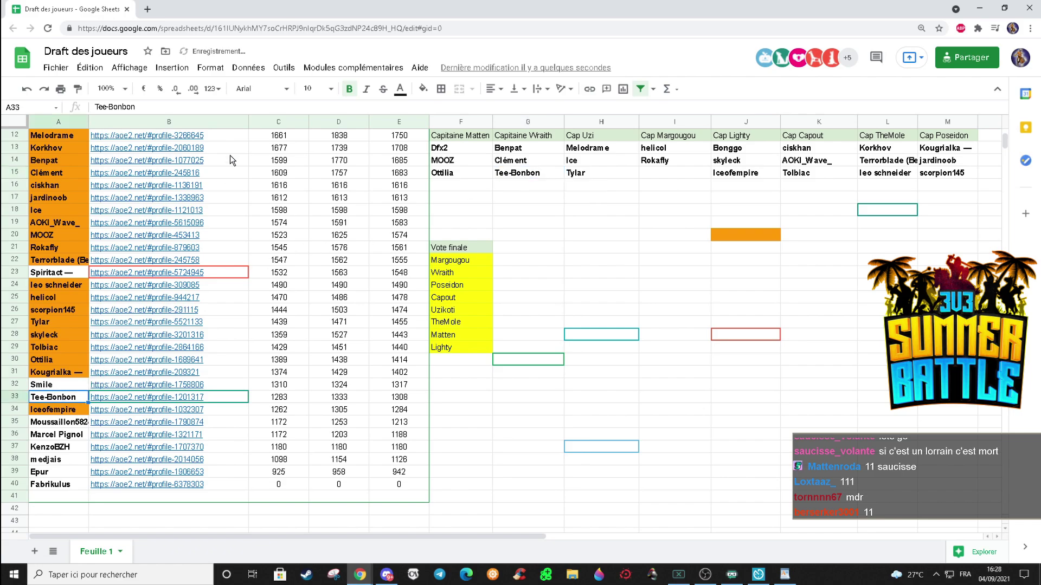
click(423, 89)
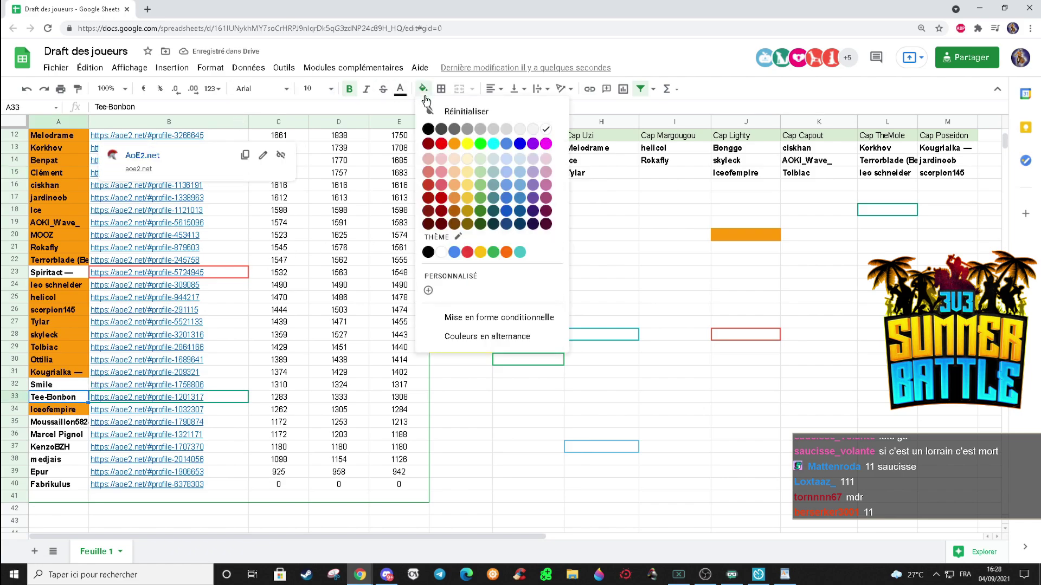
click(453, 146)
click(572, 265)
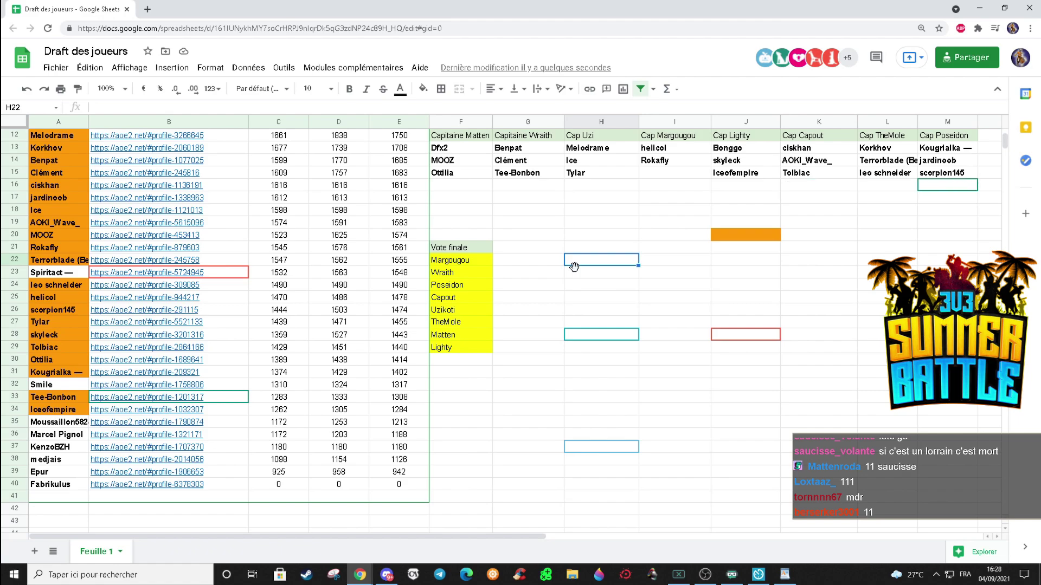
- Copy the player name in A40 to Cap Margougou's third pick slot in I15 and fill A40 with orange
click(62, 488)
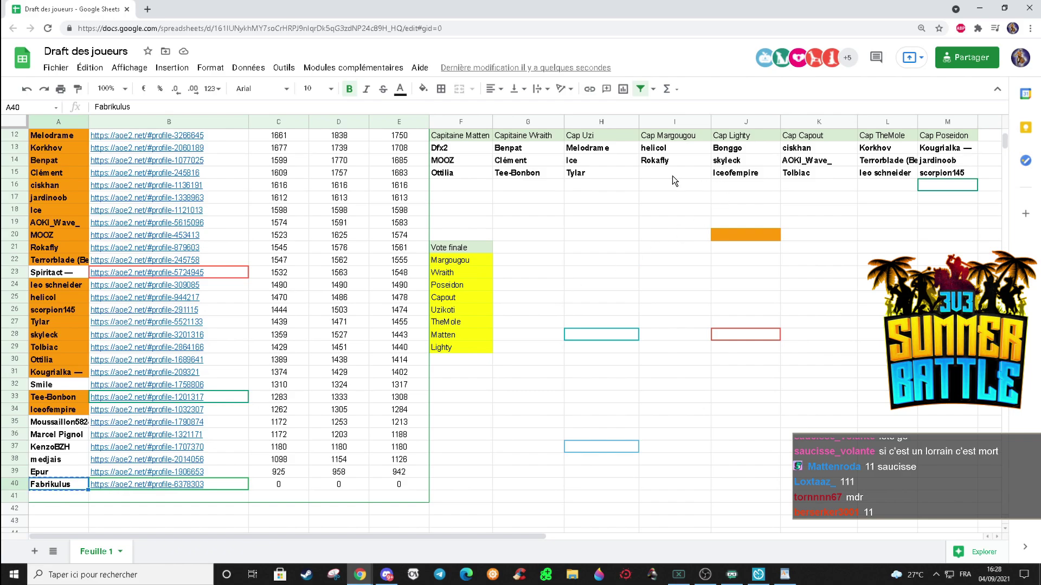
click(672, 175)
key(ctrl+v)
click(67, 483)
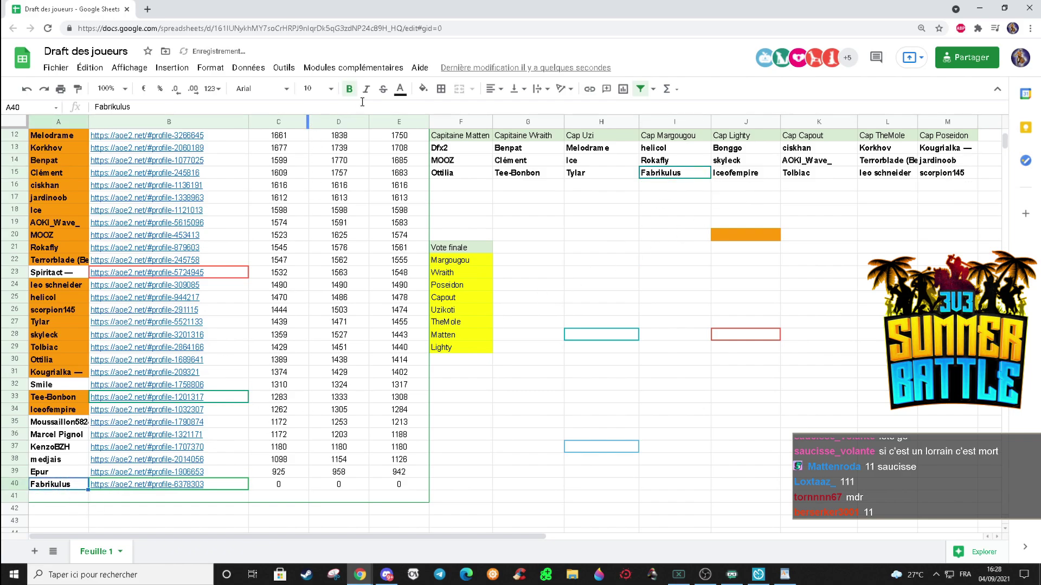
click(422, 89)
click(454, 140)
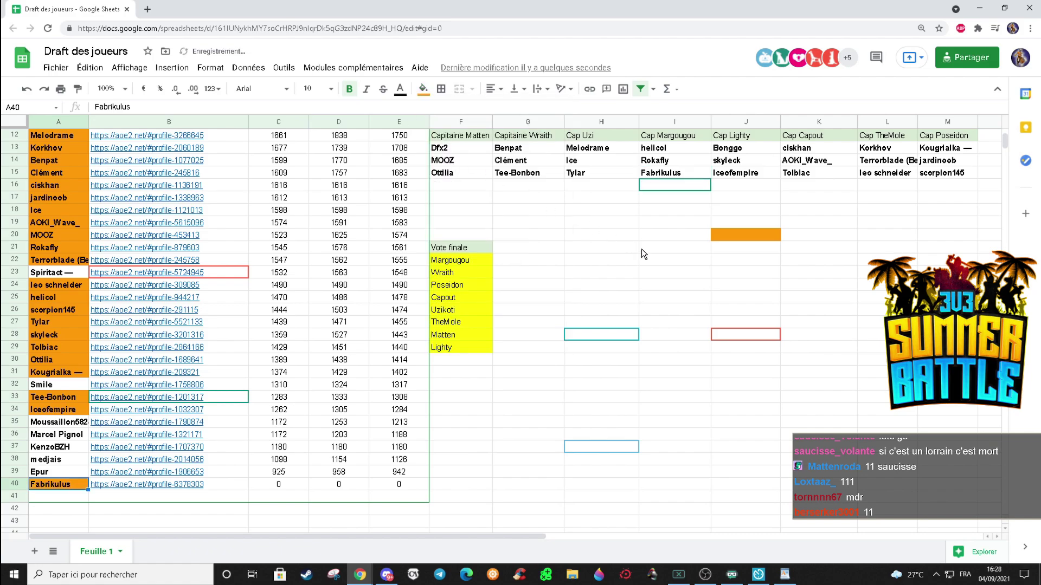
click(642, 249)
click(650, 187)
click(650, 197)
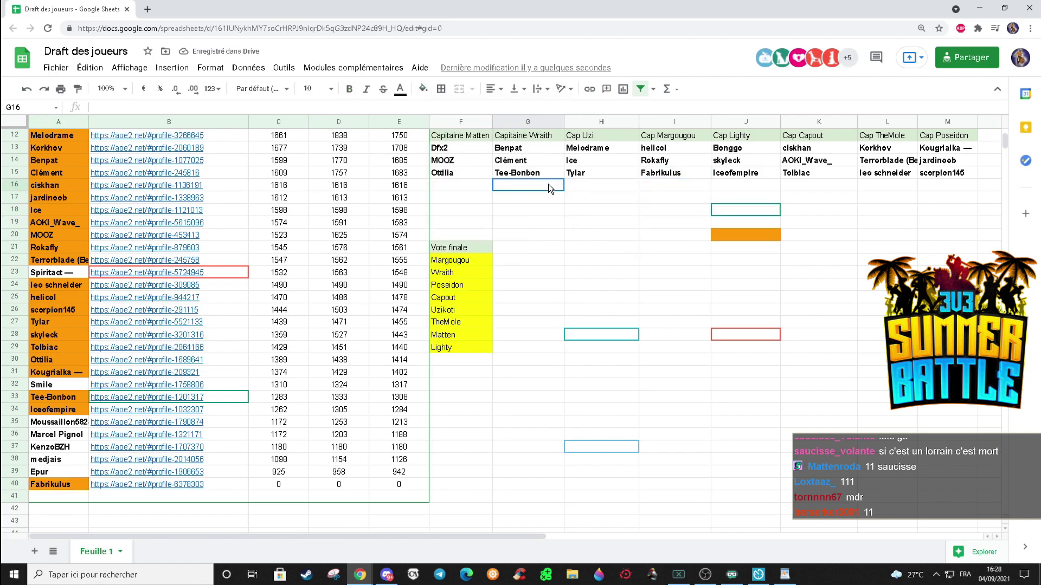
click(460, 186)
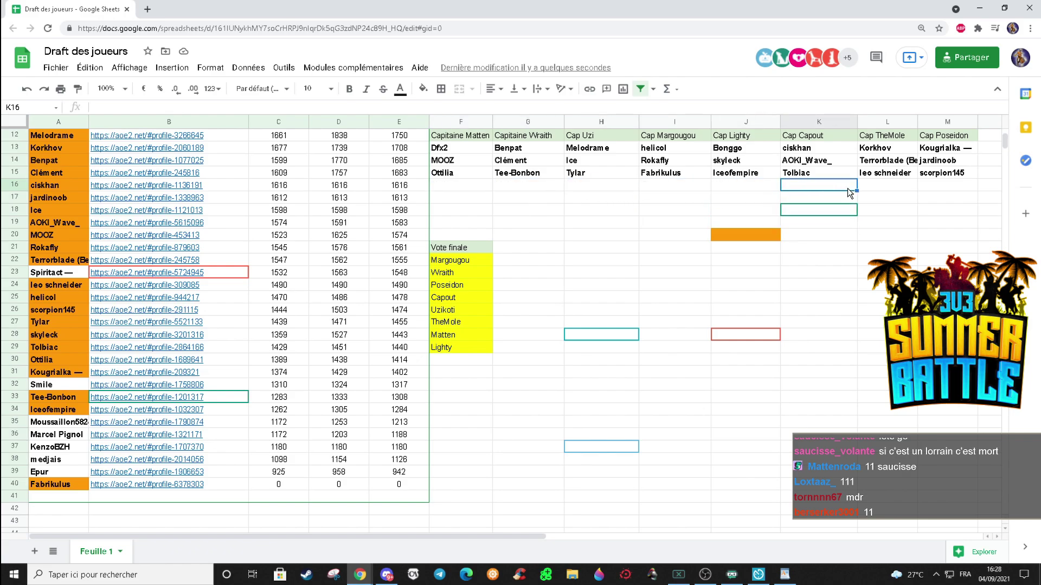
click(949, 185)
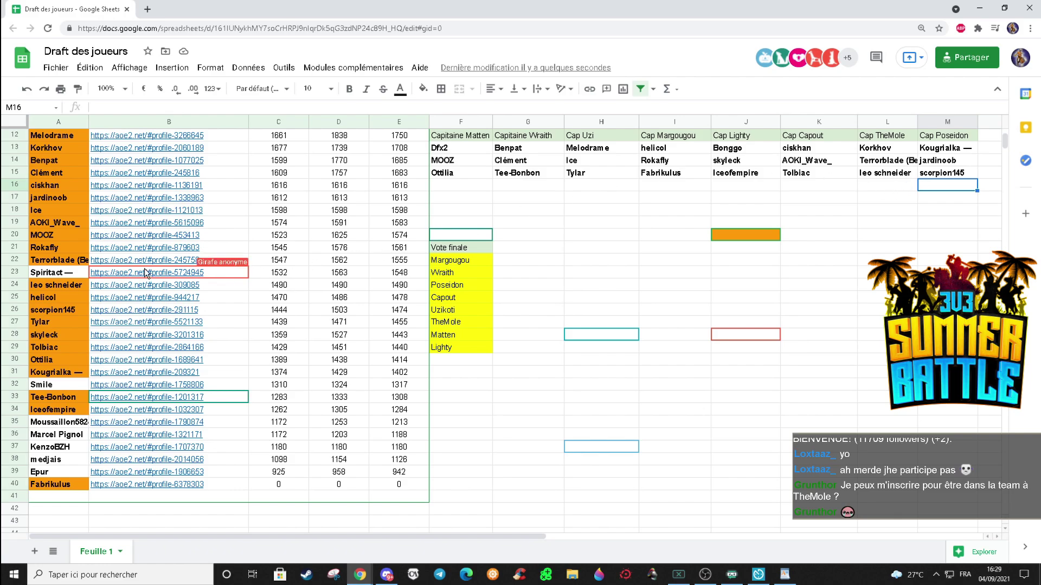
- Copy the player name in A23 to Cap Poseidon's fourth pick slot in M16 and fill A23 with orange
click(54, 272)
key(ctrl+c)
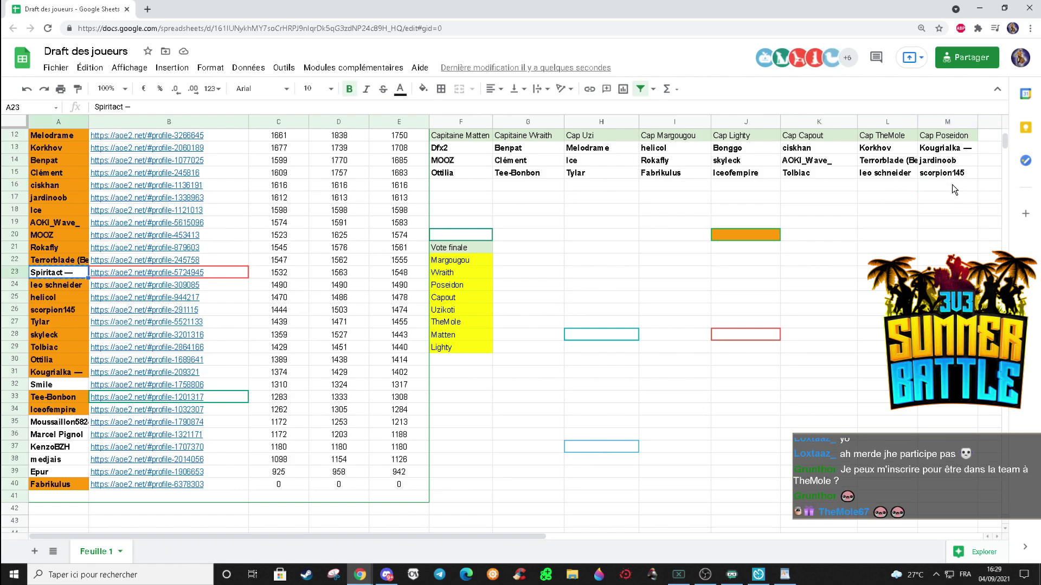
click(951, 186)
key(ctrl+v)
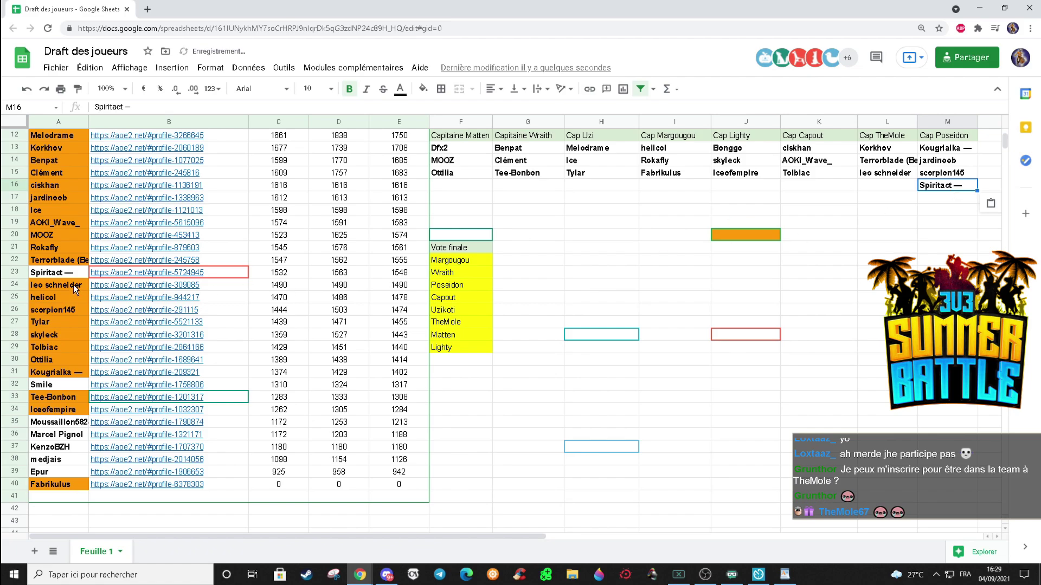
click(71, 271)
click(423, 88)
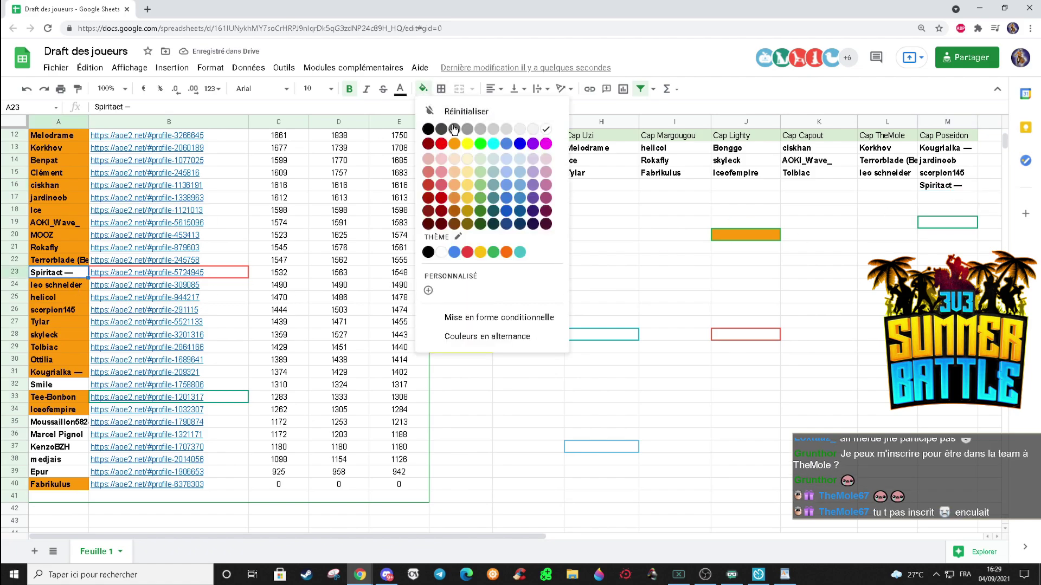
click(457, 142)
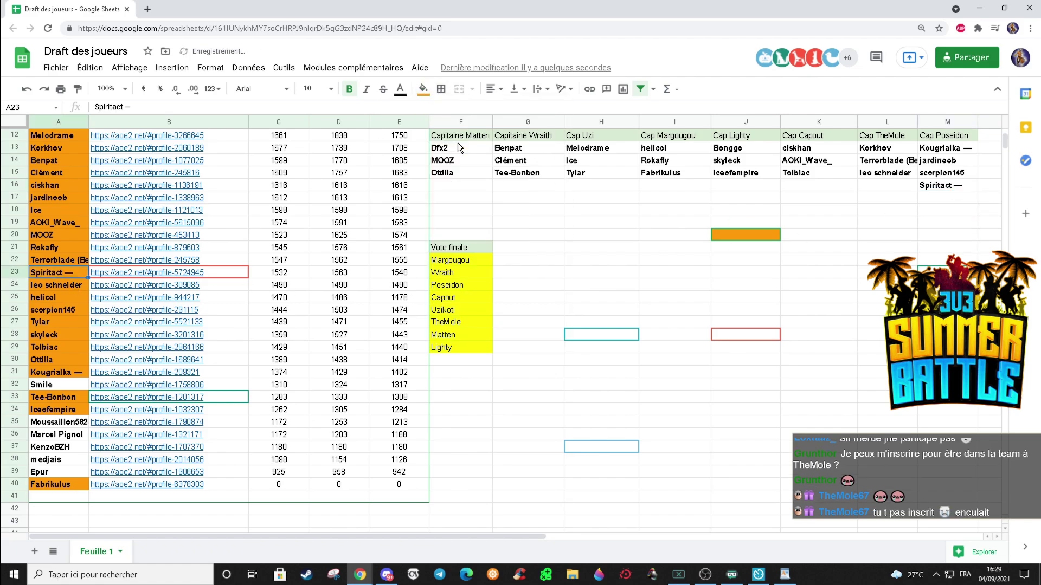
- Copy the player name in A35 to Cap Capout's fourth pick slot in K16 and fill A35 with orange
click(881, 182)
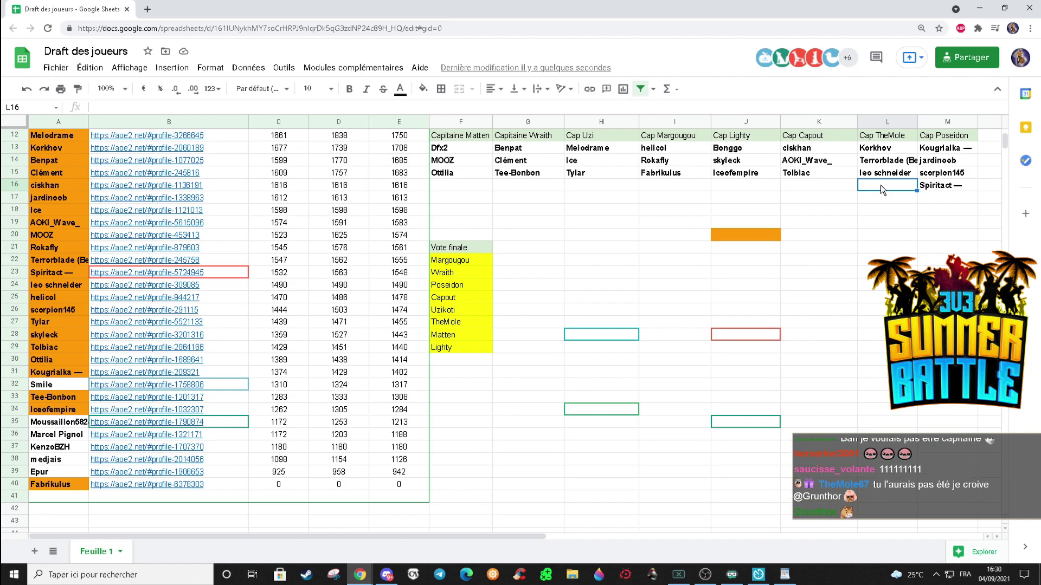
click(72, 423)
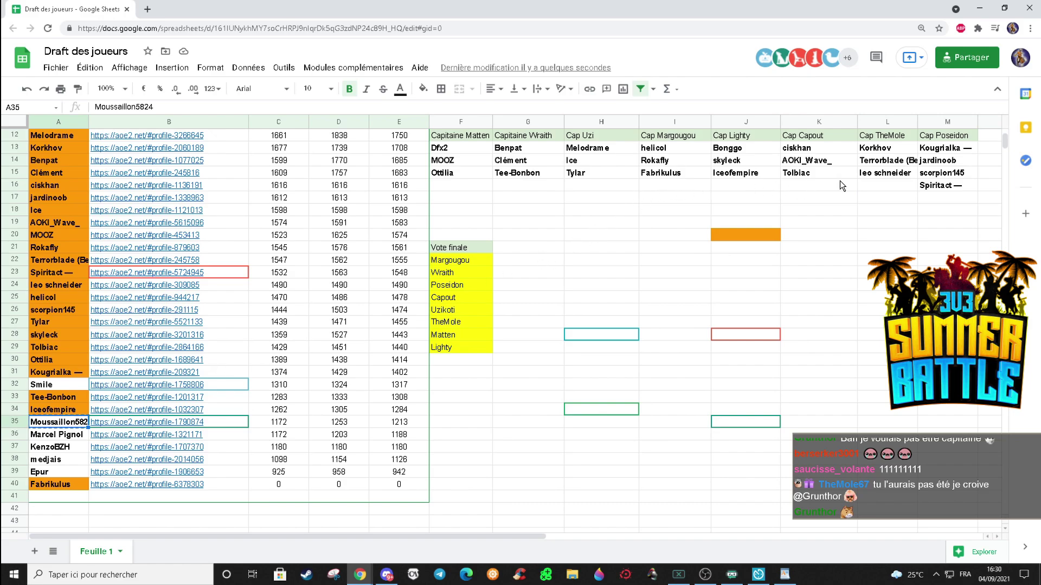
click(806, 184)
key(ctrl+v)
click(69, 426)
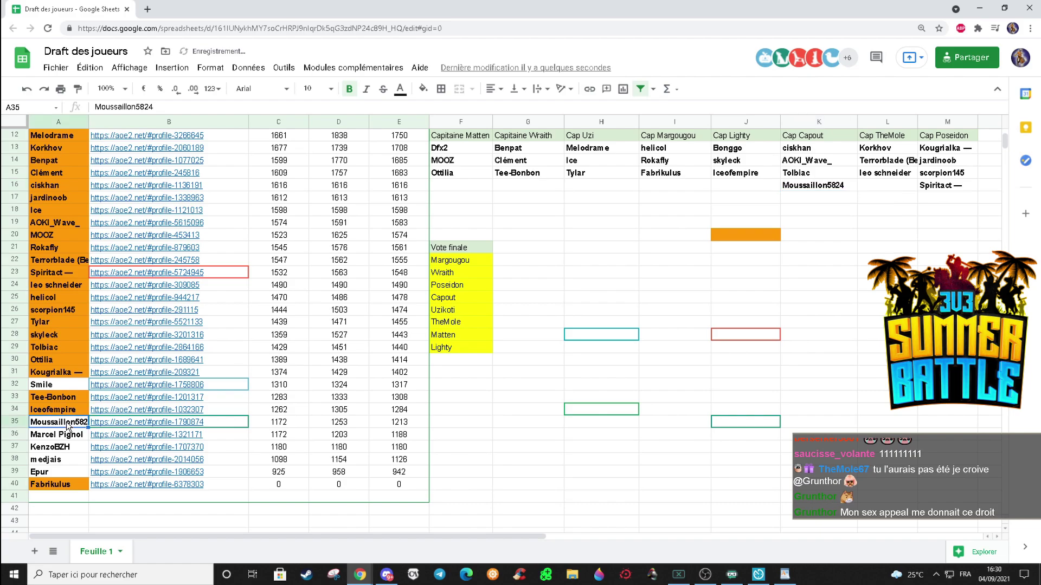
click(423, 89)
click(458, 146)
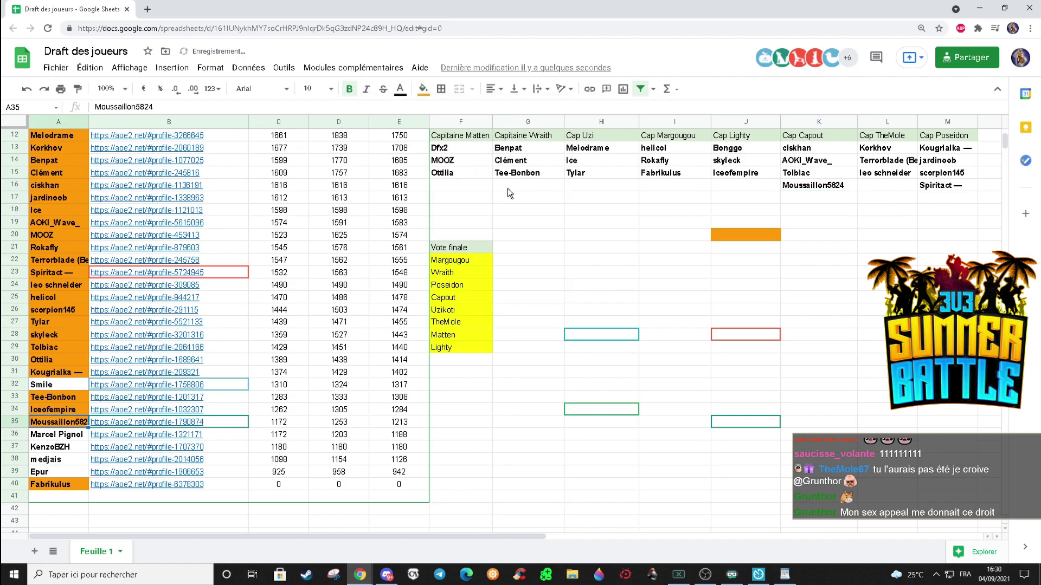
click(650, 260)
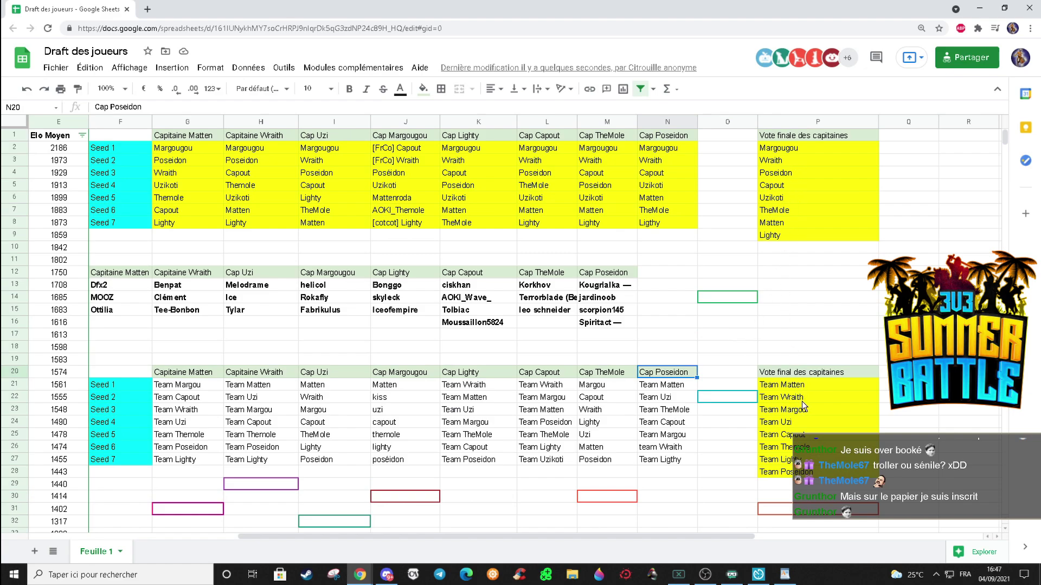
- Review the final team seeding vote in P21 to P28, Cap Poseidon's first pick, and the player list
click(811, 385)
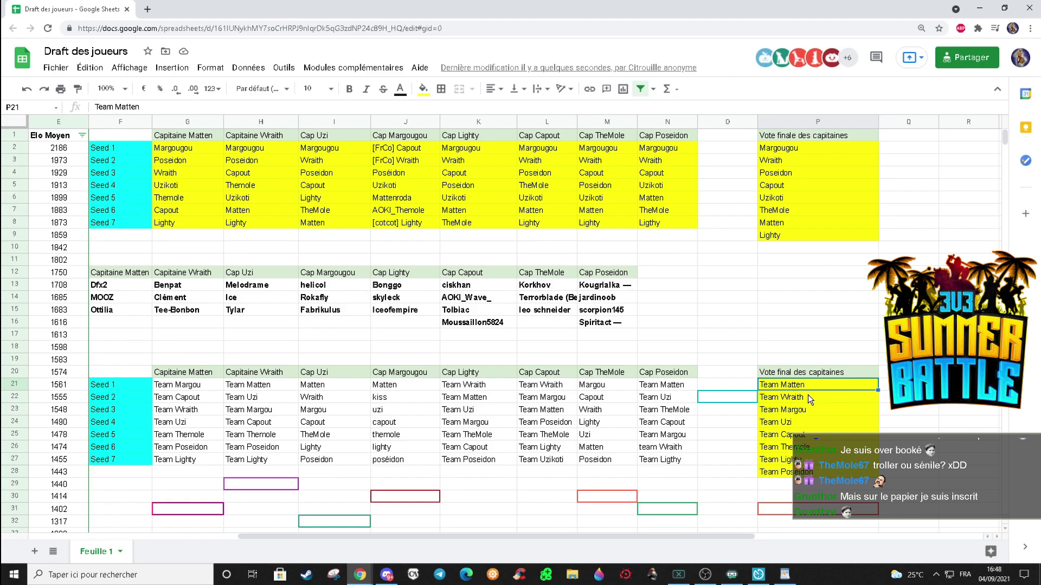
click(808, 394)
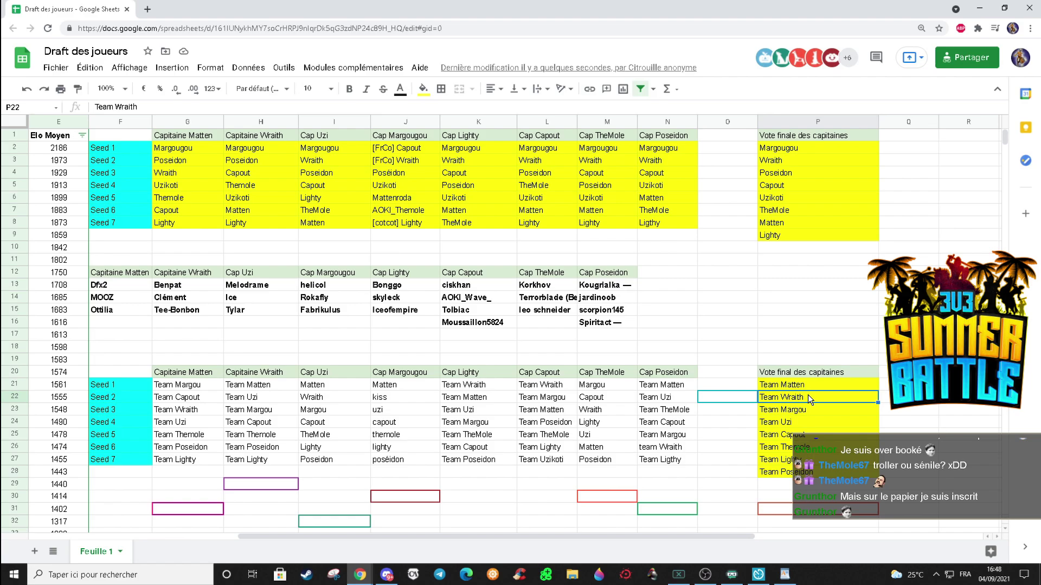
click(788, 474)
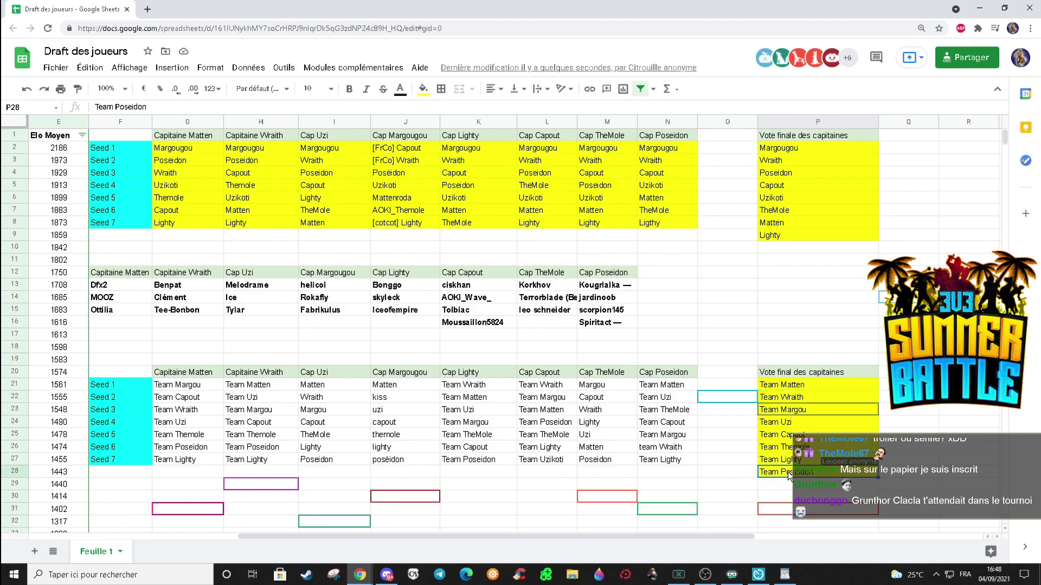
click(617, 290)
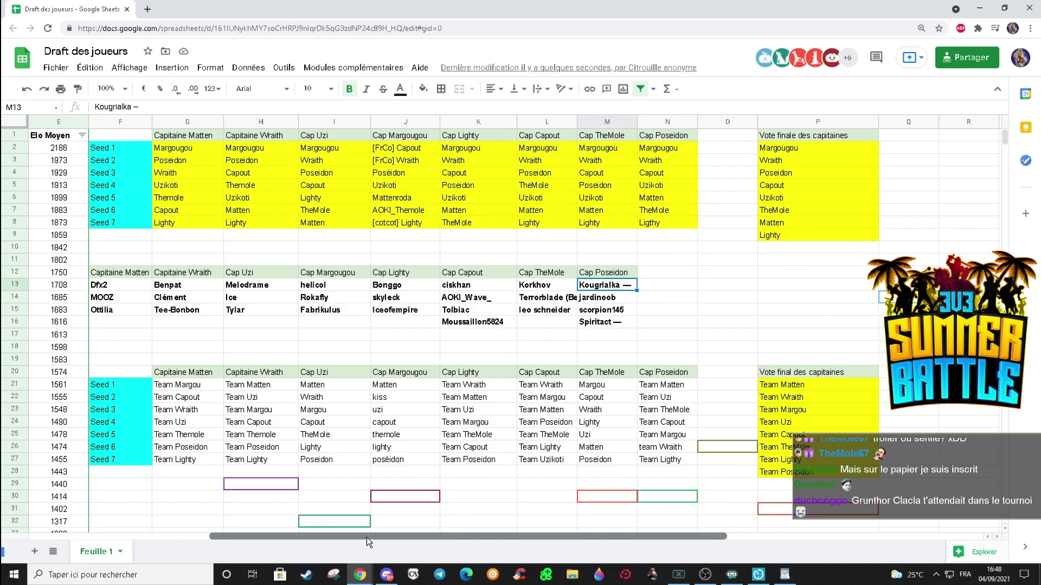
drag(366, 538, 214, 516)
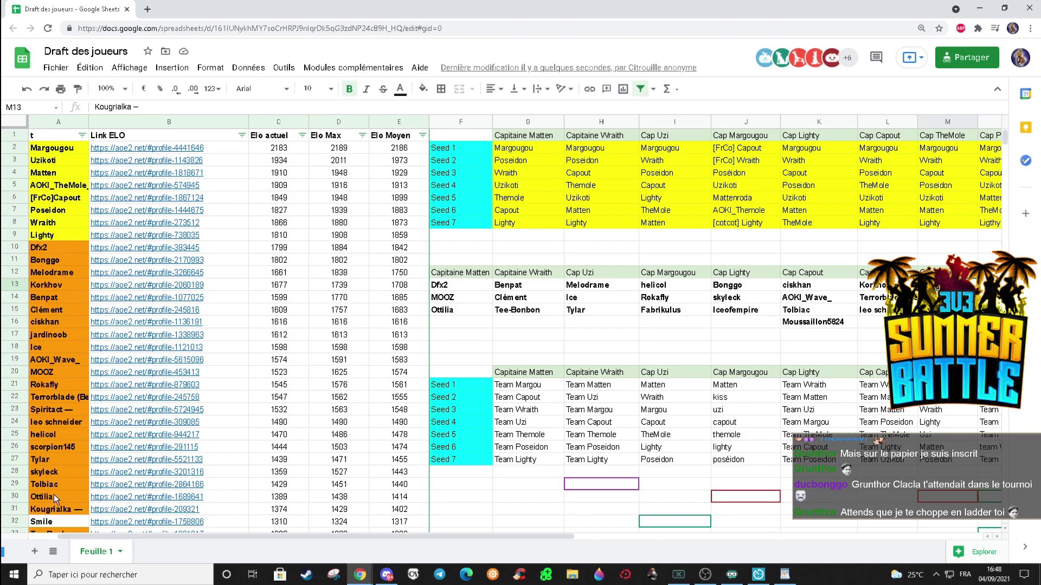
- Check the lower part of the player list, then go through the final team seeding vote from P28 up to P21
click(57, 510)
scroll(58, 502, down, 3)
scroll(62, 483, up, 5)
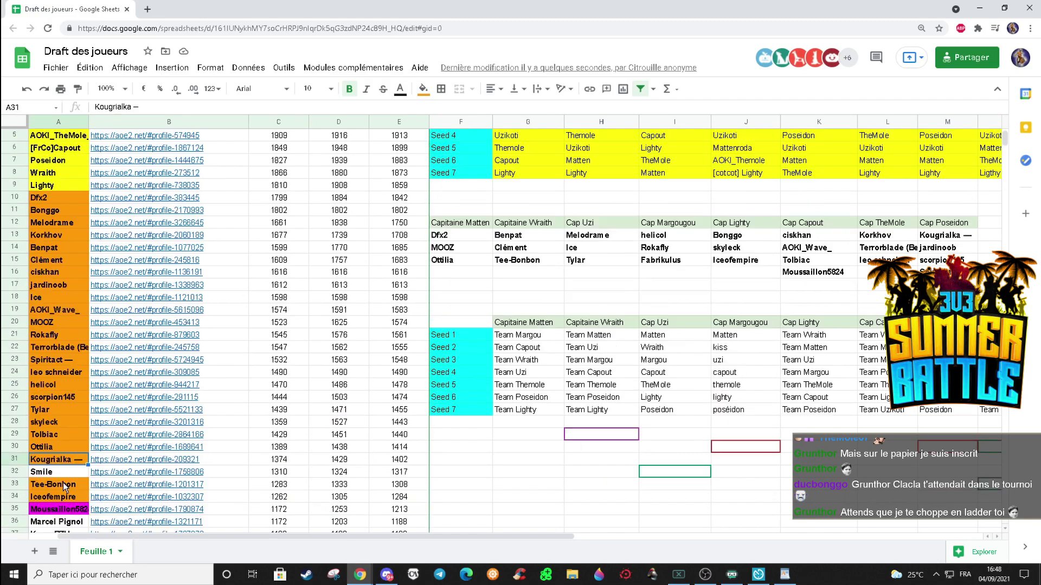
drag(486, 537, 716, 504)
click(670, 470)
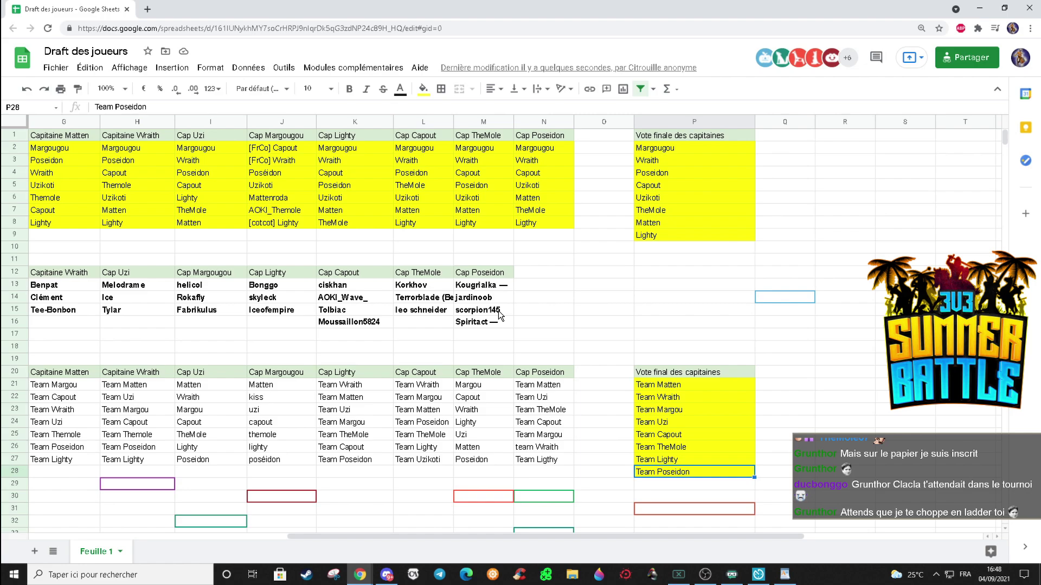
click(682, 460)
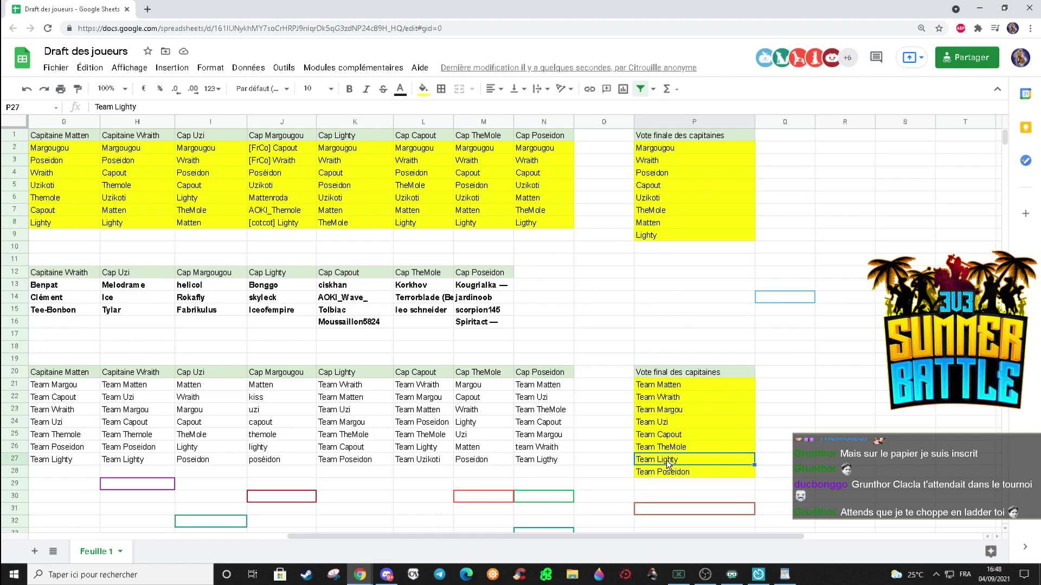
click(675, 450)
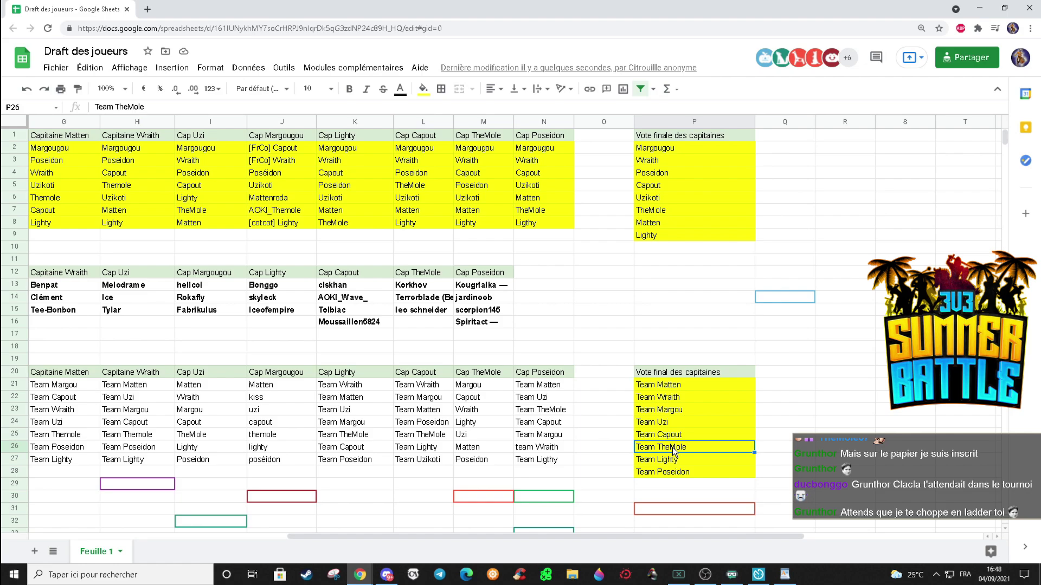
click(674, 434)
click(674, 422)
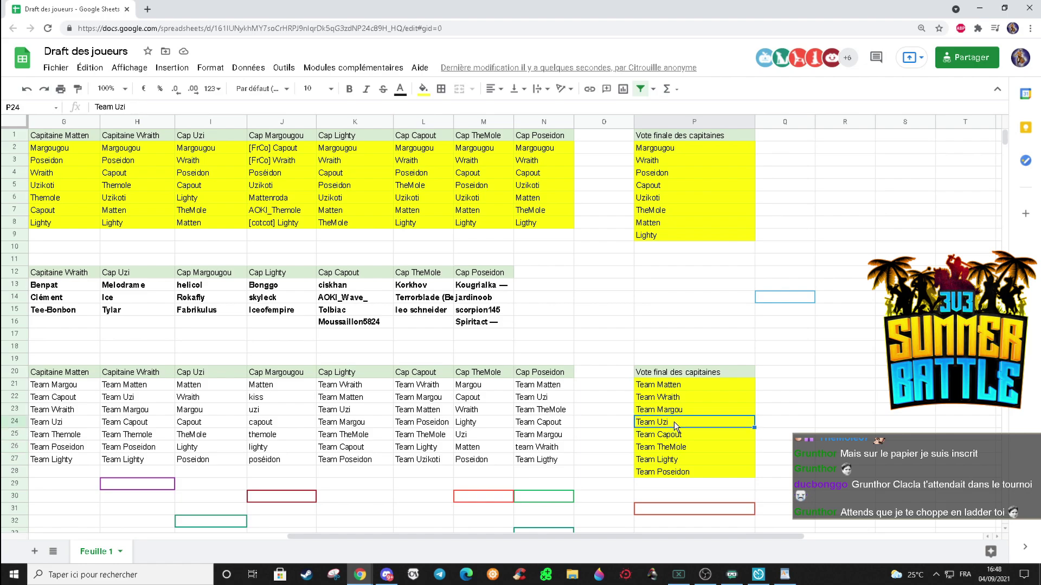
click(678, 411)
click(682, 397)
click(685, 387)
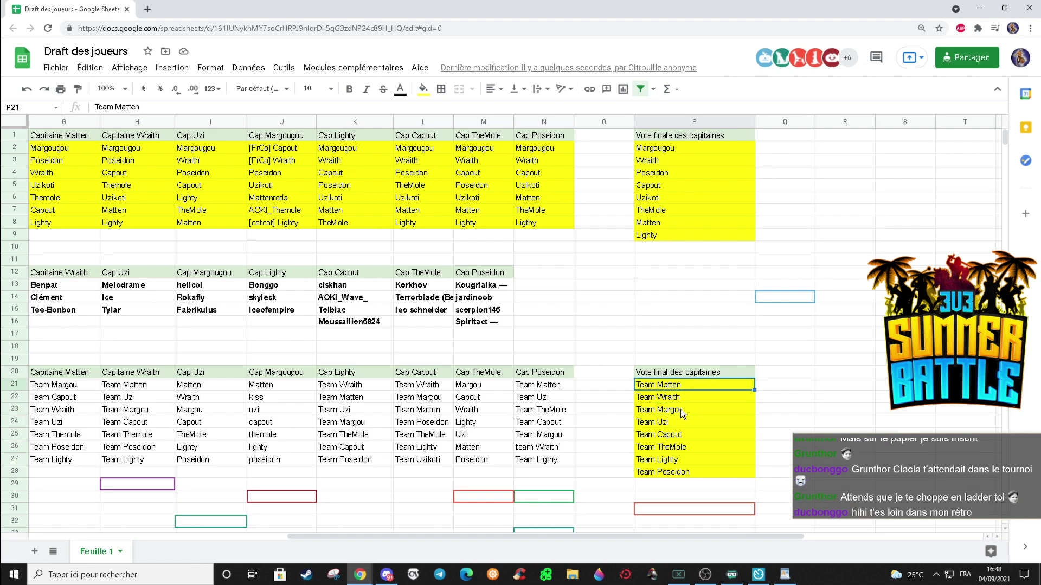
click(681, 409)
- Examine Cap Margougou's first and second picks in I13 and I14
scroll(542, 518, left, 4)
scroll(433, 515, right, 2)
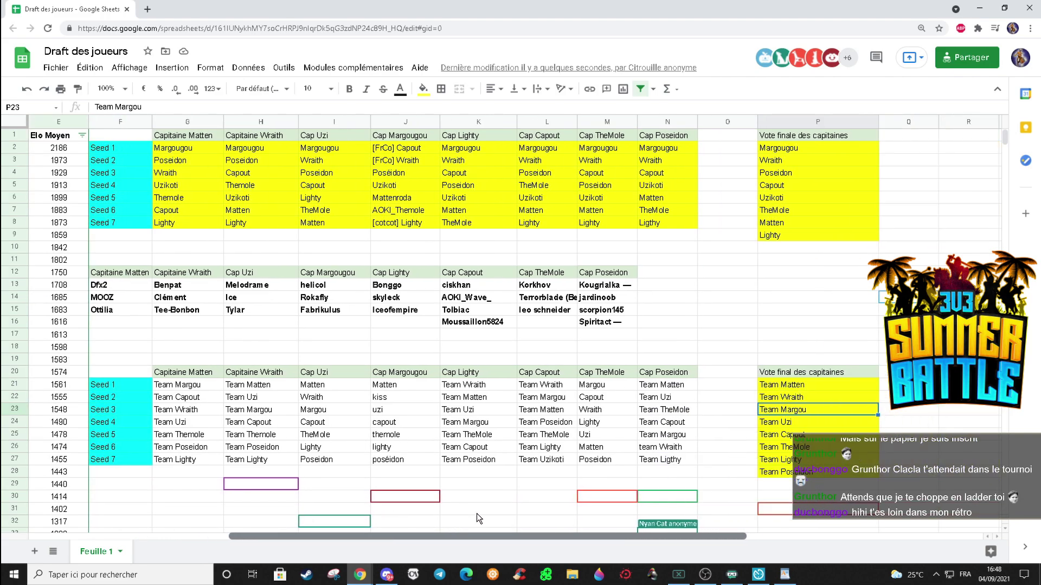
click(329, 287)
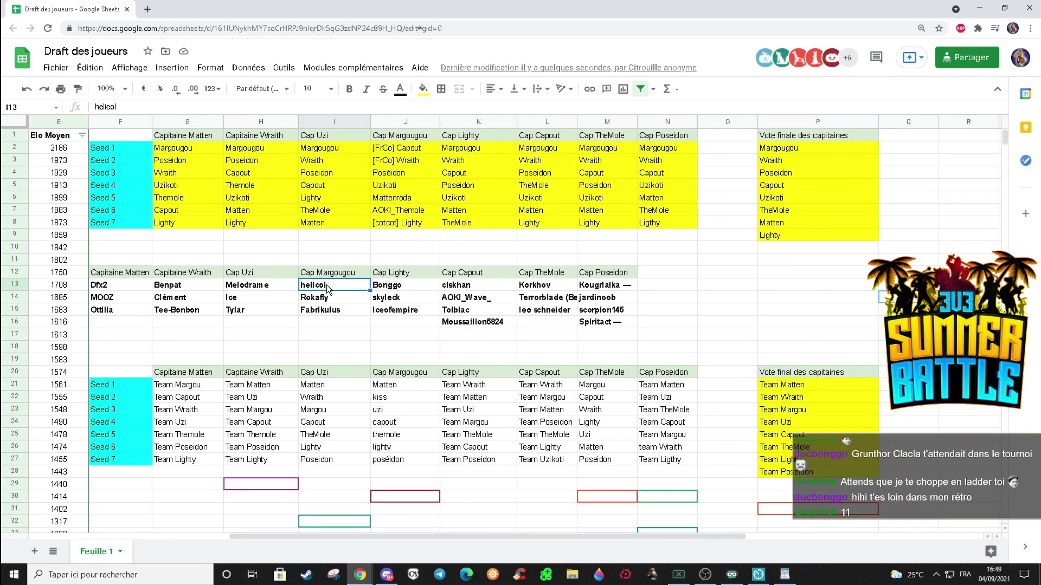
click(328, 300)
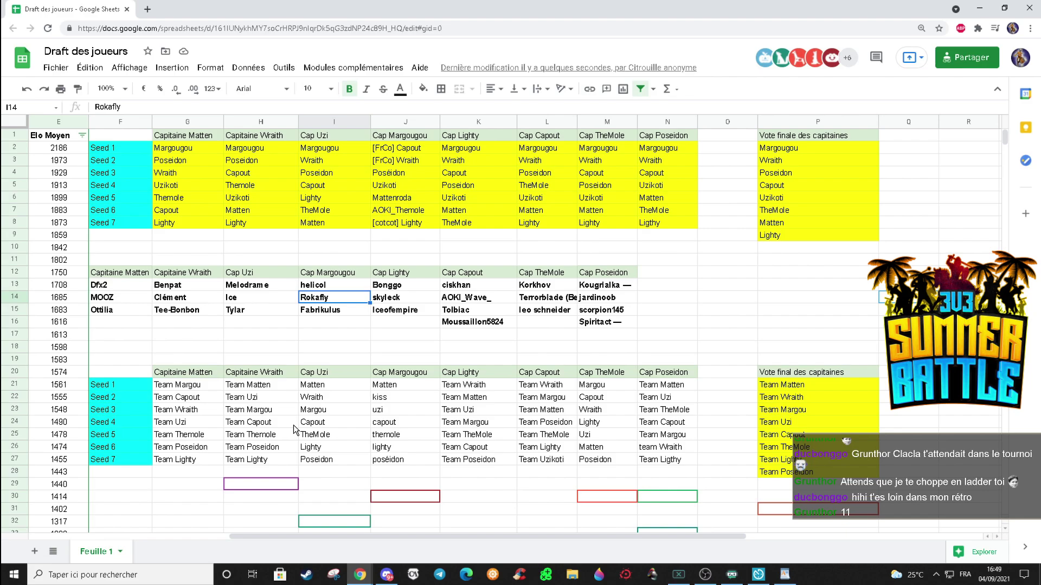
click(337, 287)
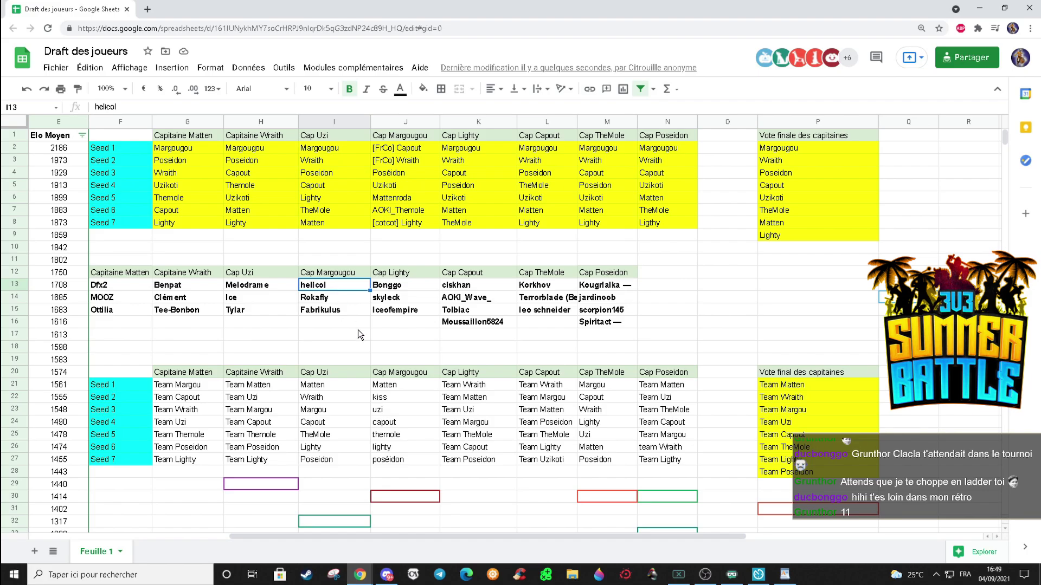
- Reopen the 3vs3 Summer Battle document in Google Docs and go to its HOME MAPS list
key(ctrl+shift+t)
scroll(500, 222, down, 20)
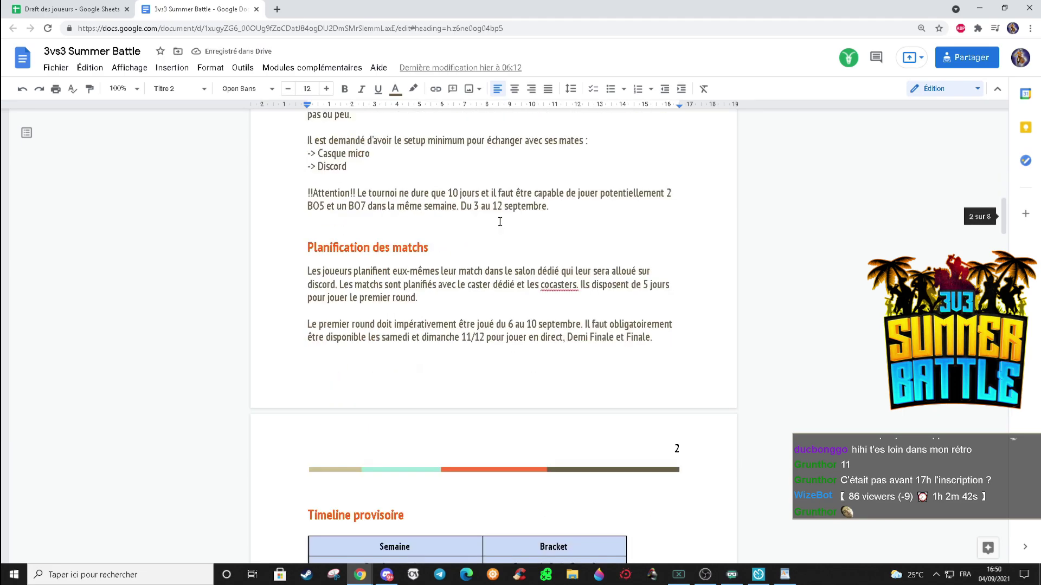
scroll(500, 222, down, 3)
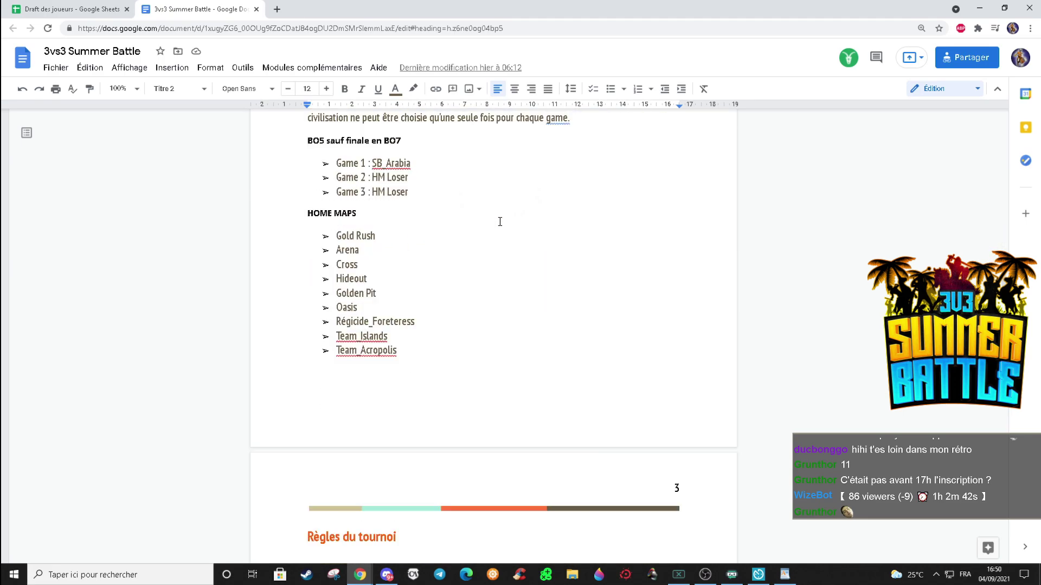
- Go through the HOME MAPS list one entry at a time, highlighting each map from Gold Rush to Team_Acropolis
drag(429, 236, 314, 235)
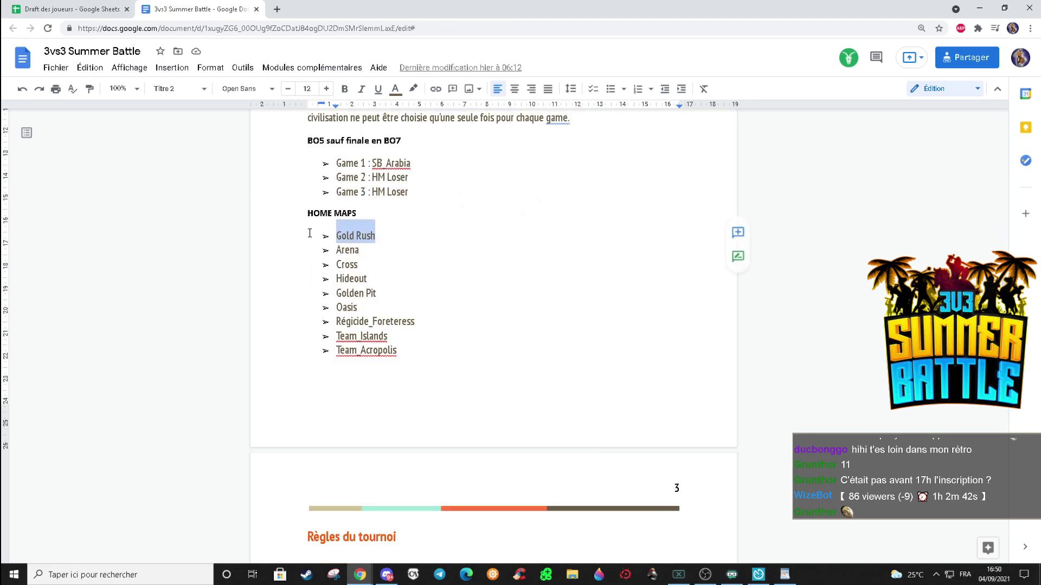
click(404, 255)
drag(404, 254, 328, 252)
drag(395, 265, 314, 267)
drag(409, 278, 299, 278)
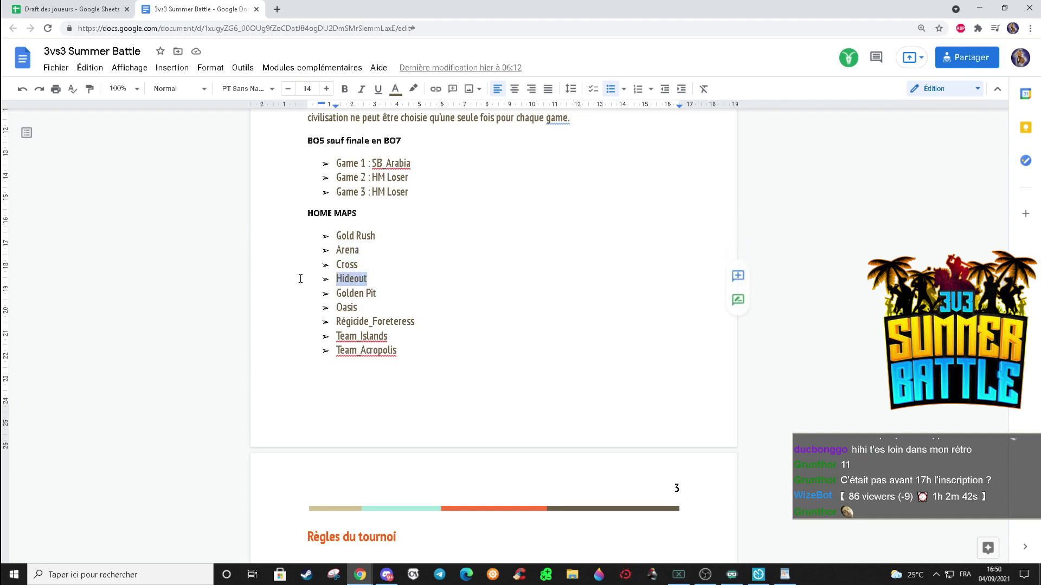
drag(404, 294, 309, 297)
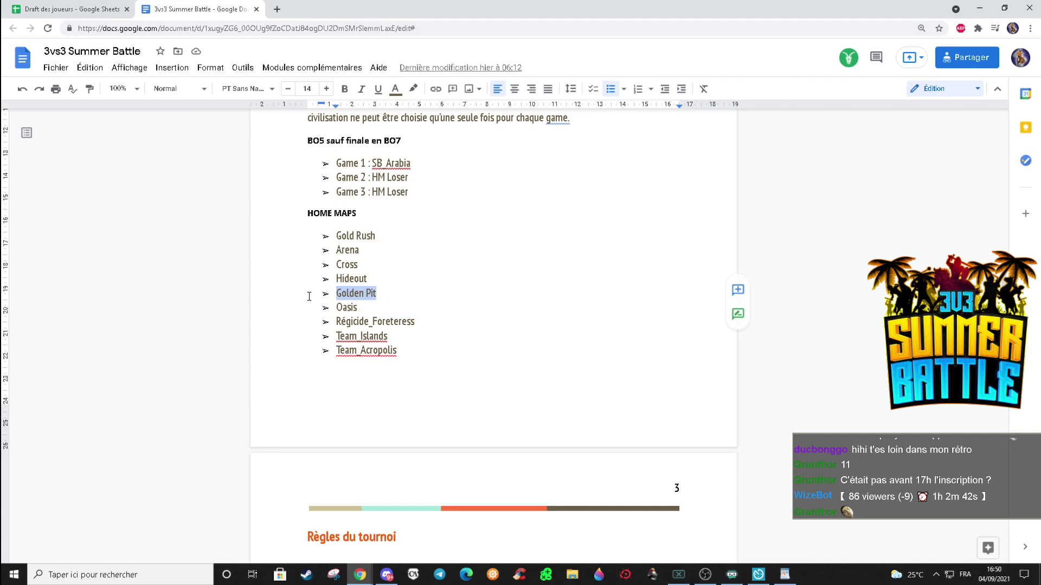
drag(415, 306, 313, 306)
click(420, 305)
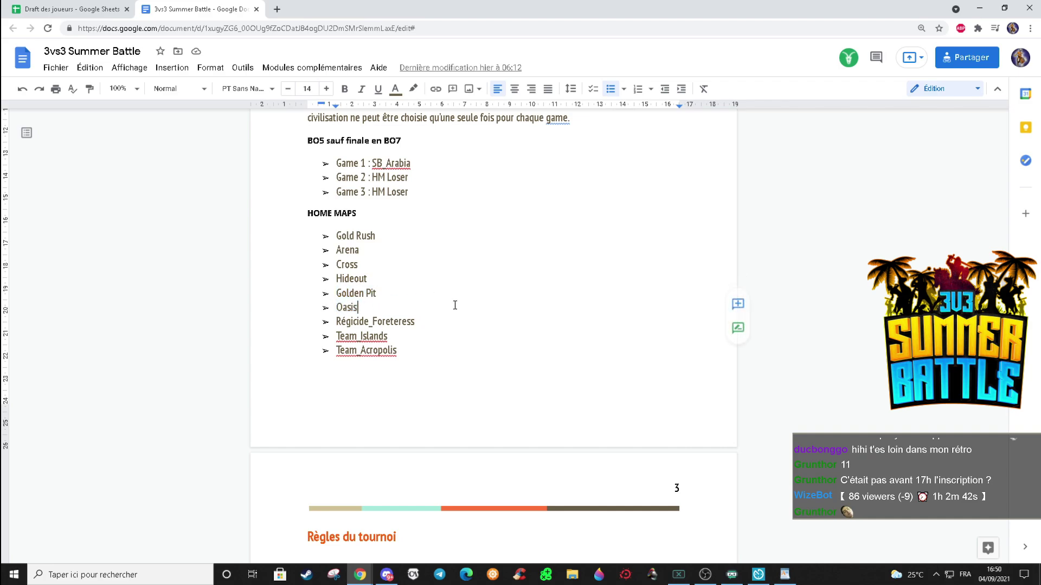
drag(421, 322, 319, 322)
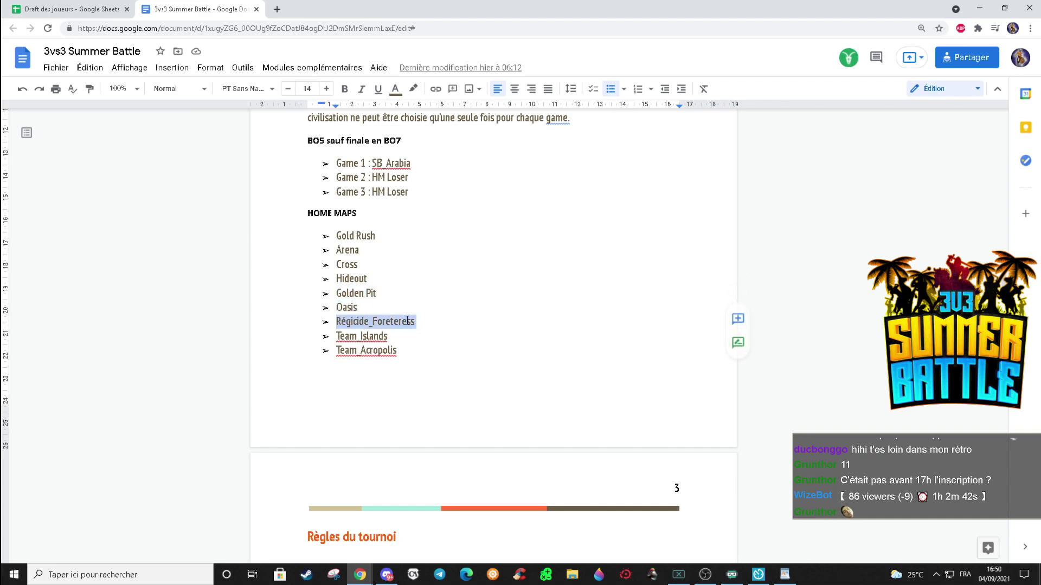
click(470, 322)
click(431, 335)
drag(432, 335, 314, 337)
click(476, 332)
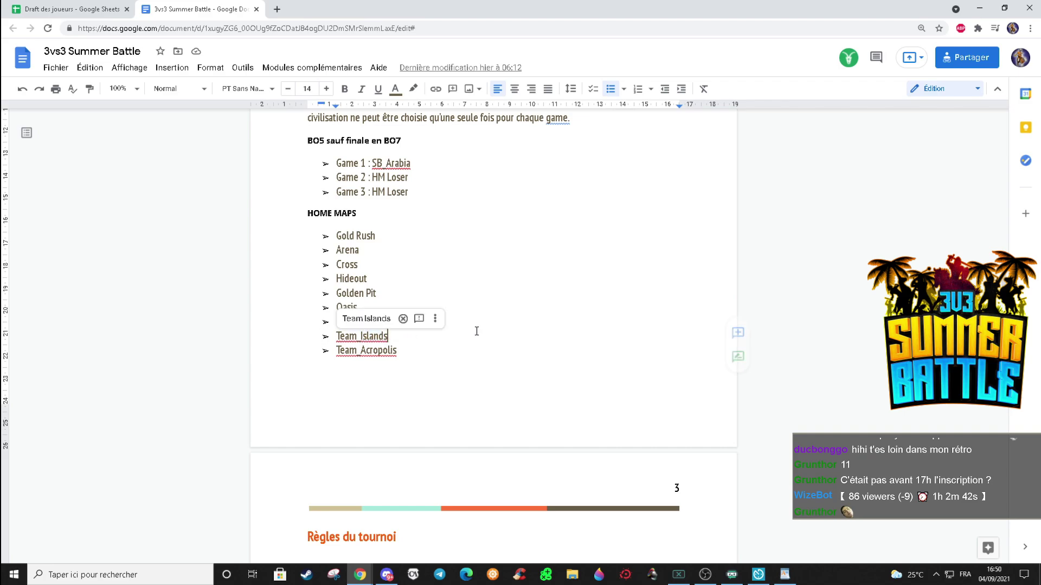
click(477, 350)
drag(476, 350, 306, 352)
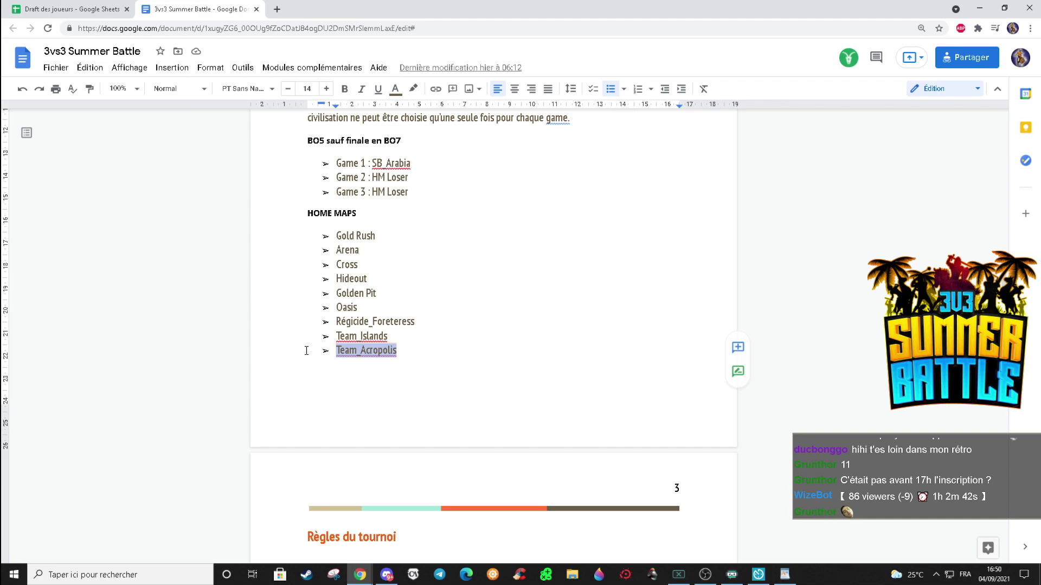
- Review the Game 1 map SB_Arabia and go over the home maps again from Gold Rush down to Team_Acropolis
click(421, 163)
click(388, 235)
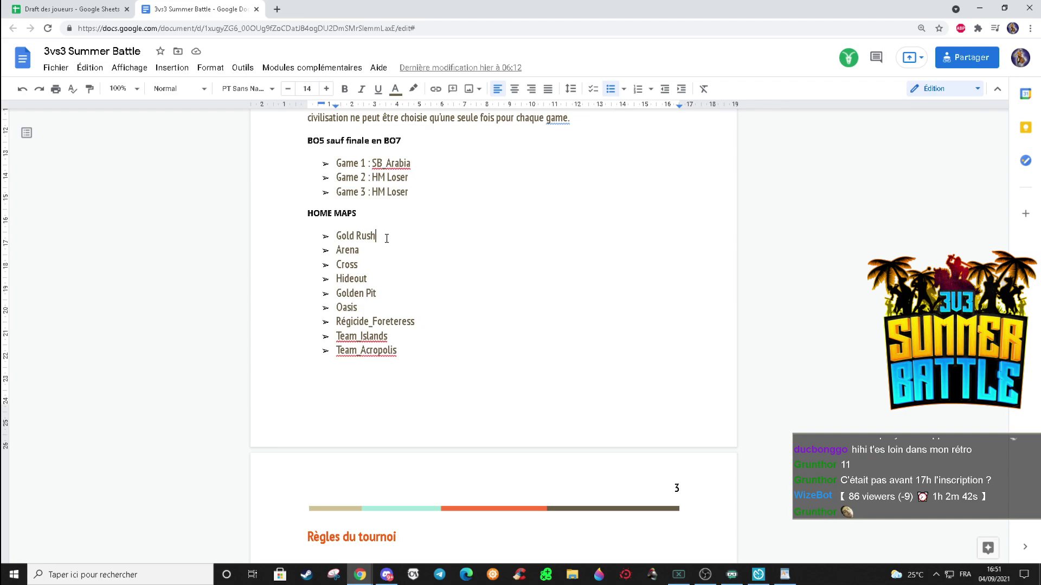
click(380, 251)
click(368, 263)
click(367, 279)
drag(367, 278, 334, 294)
click(404, 294)
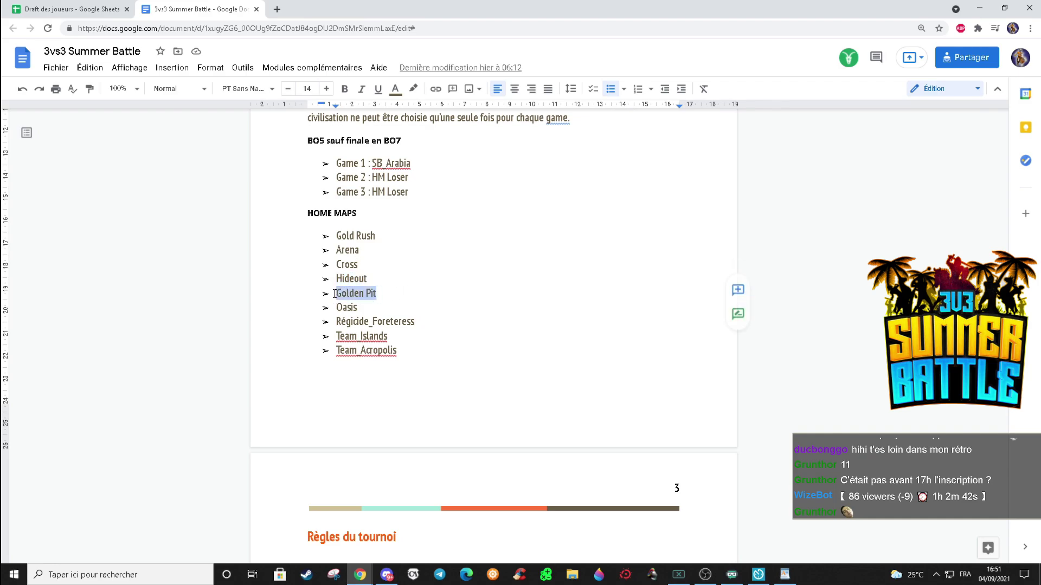
drag(373, 236, 336, 236)
click(415, 294)
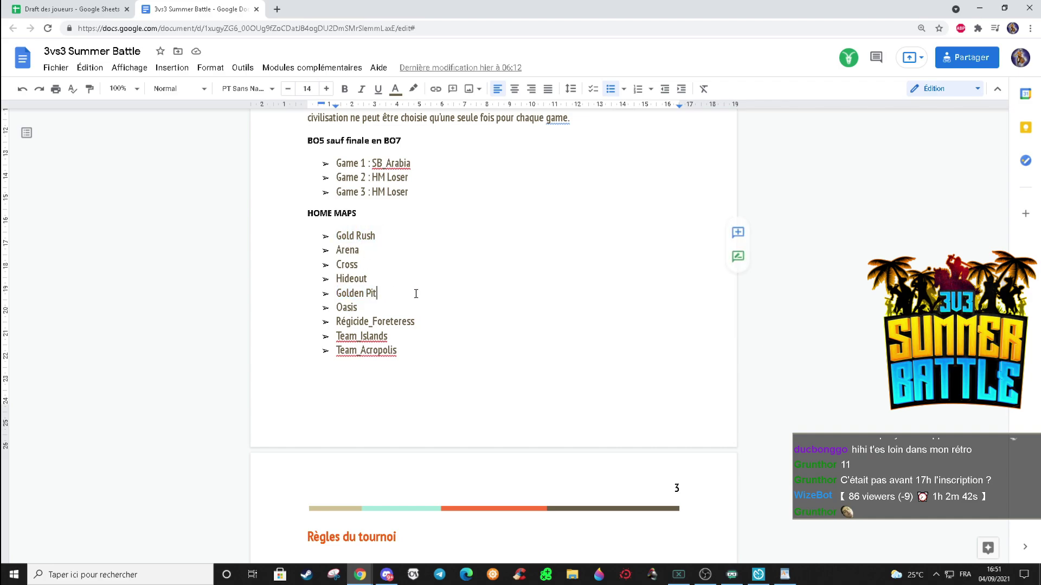
drag(415, 293, 335, 308)
click(365, 307)
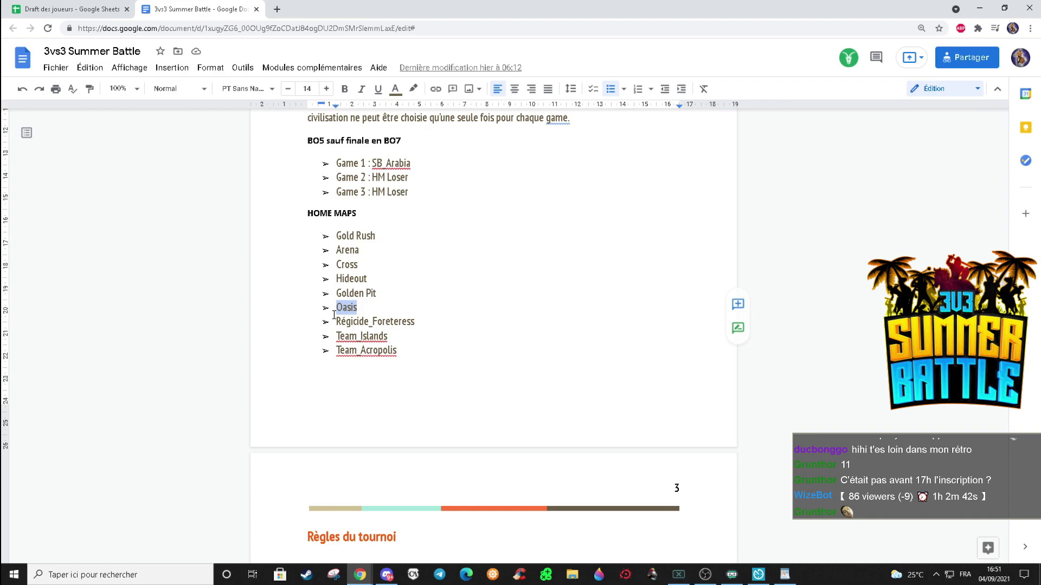
click(432, 325)
drag(432, 325, 336, 322)
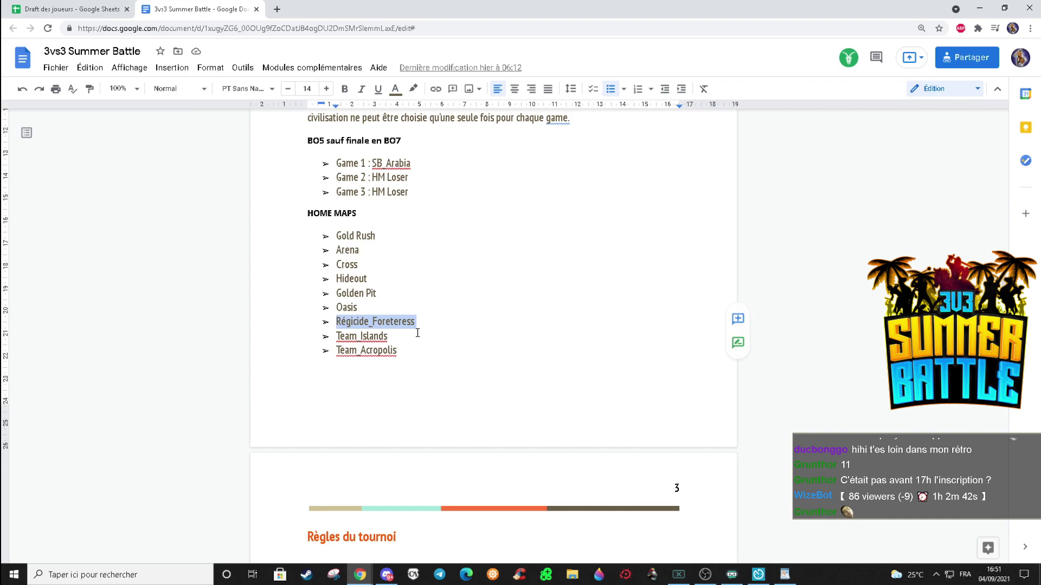
double_click(362, 336)
double_click(379, 351)
click(306, 364)
drag(306, 365, 324, 353)
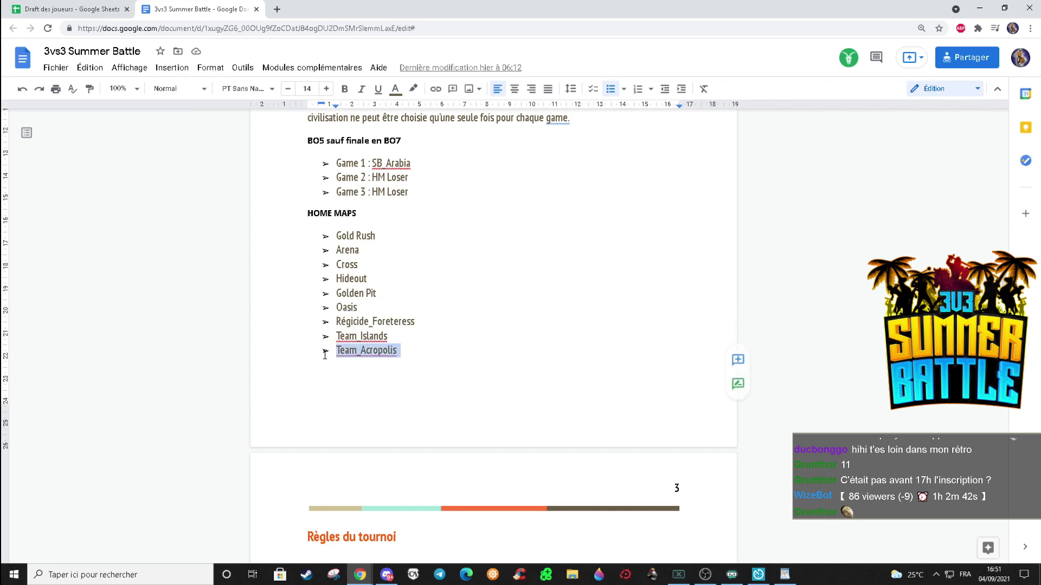